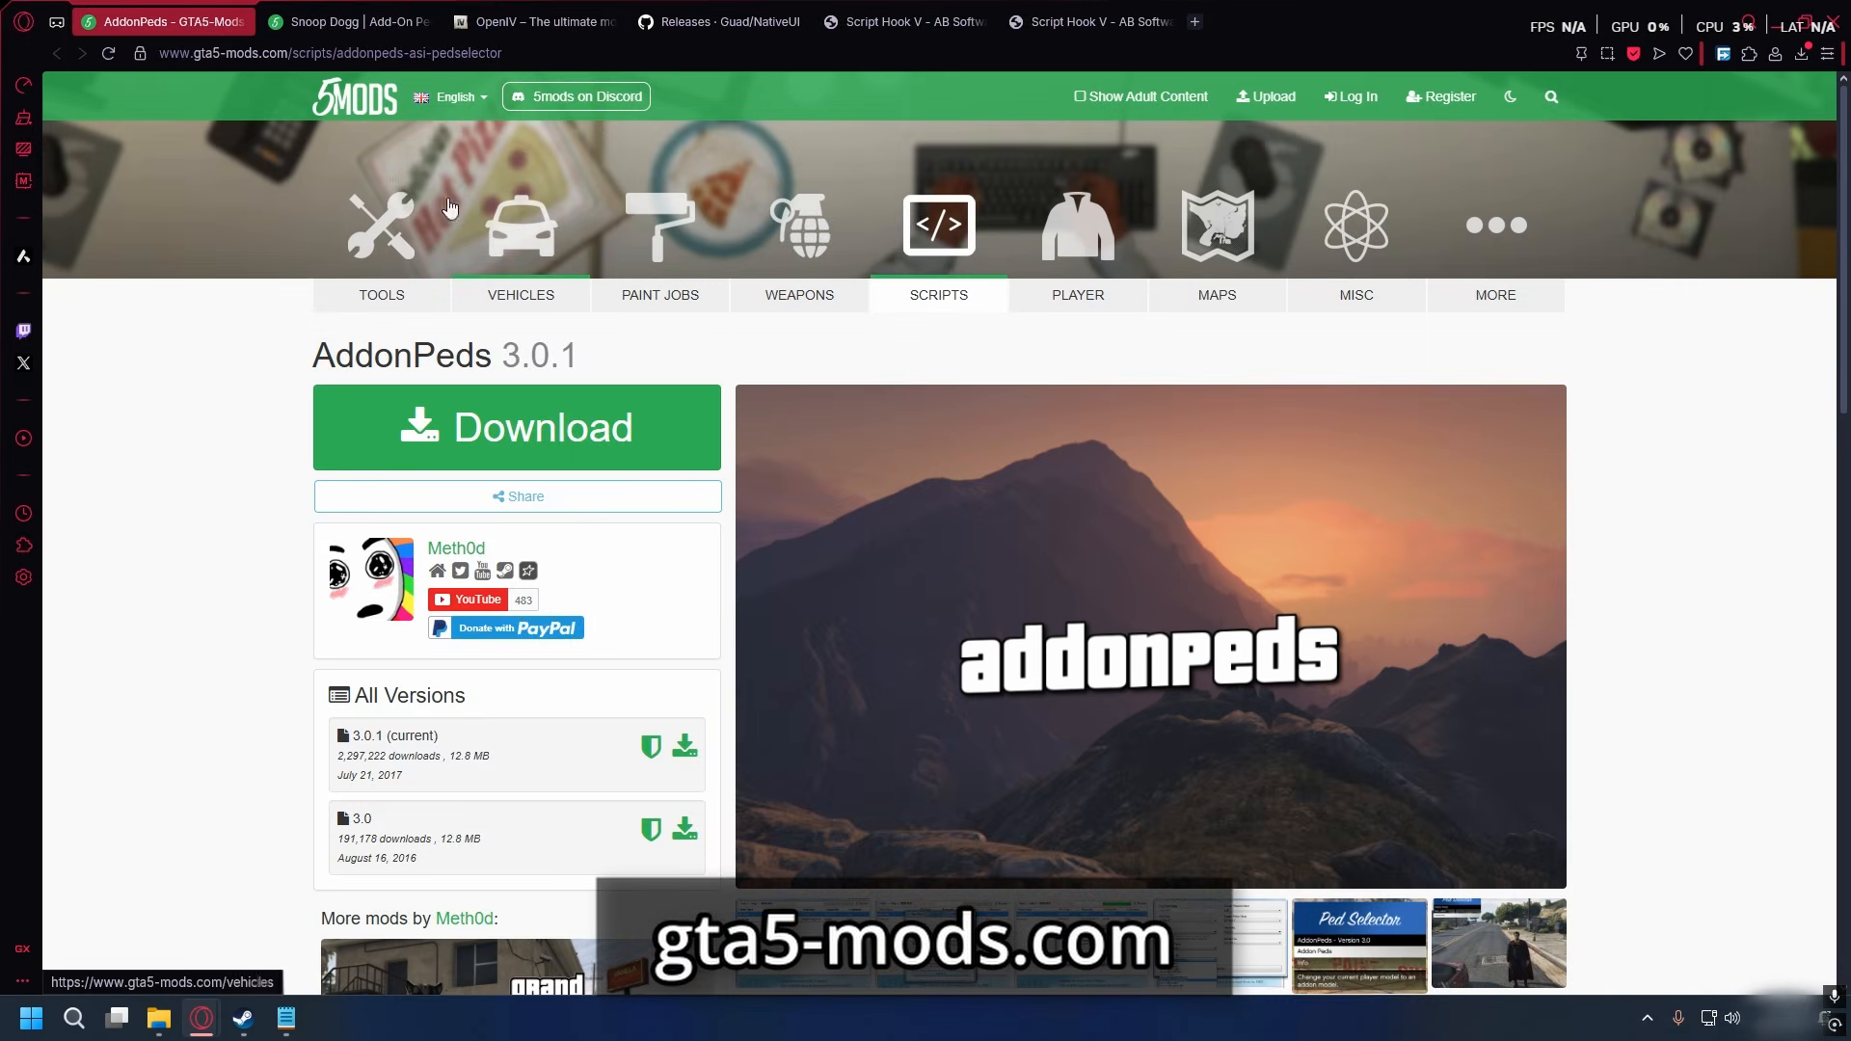
# - Download the AddonPeds 3.0.1 archive and save it in the Addonpeds folder on the desktop
pyautogui.click(521, 52)
pyautogui.click(270, 336)
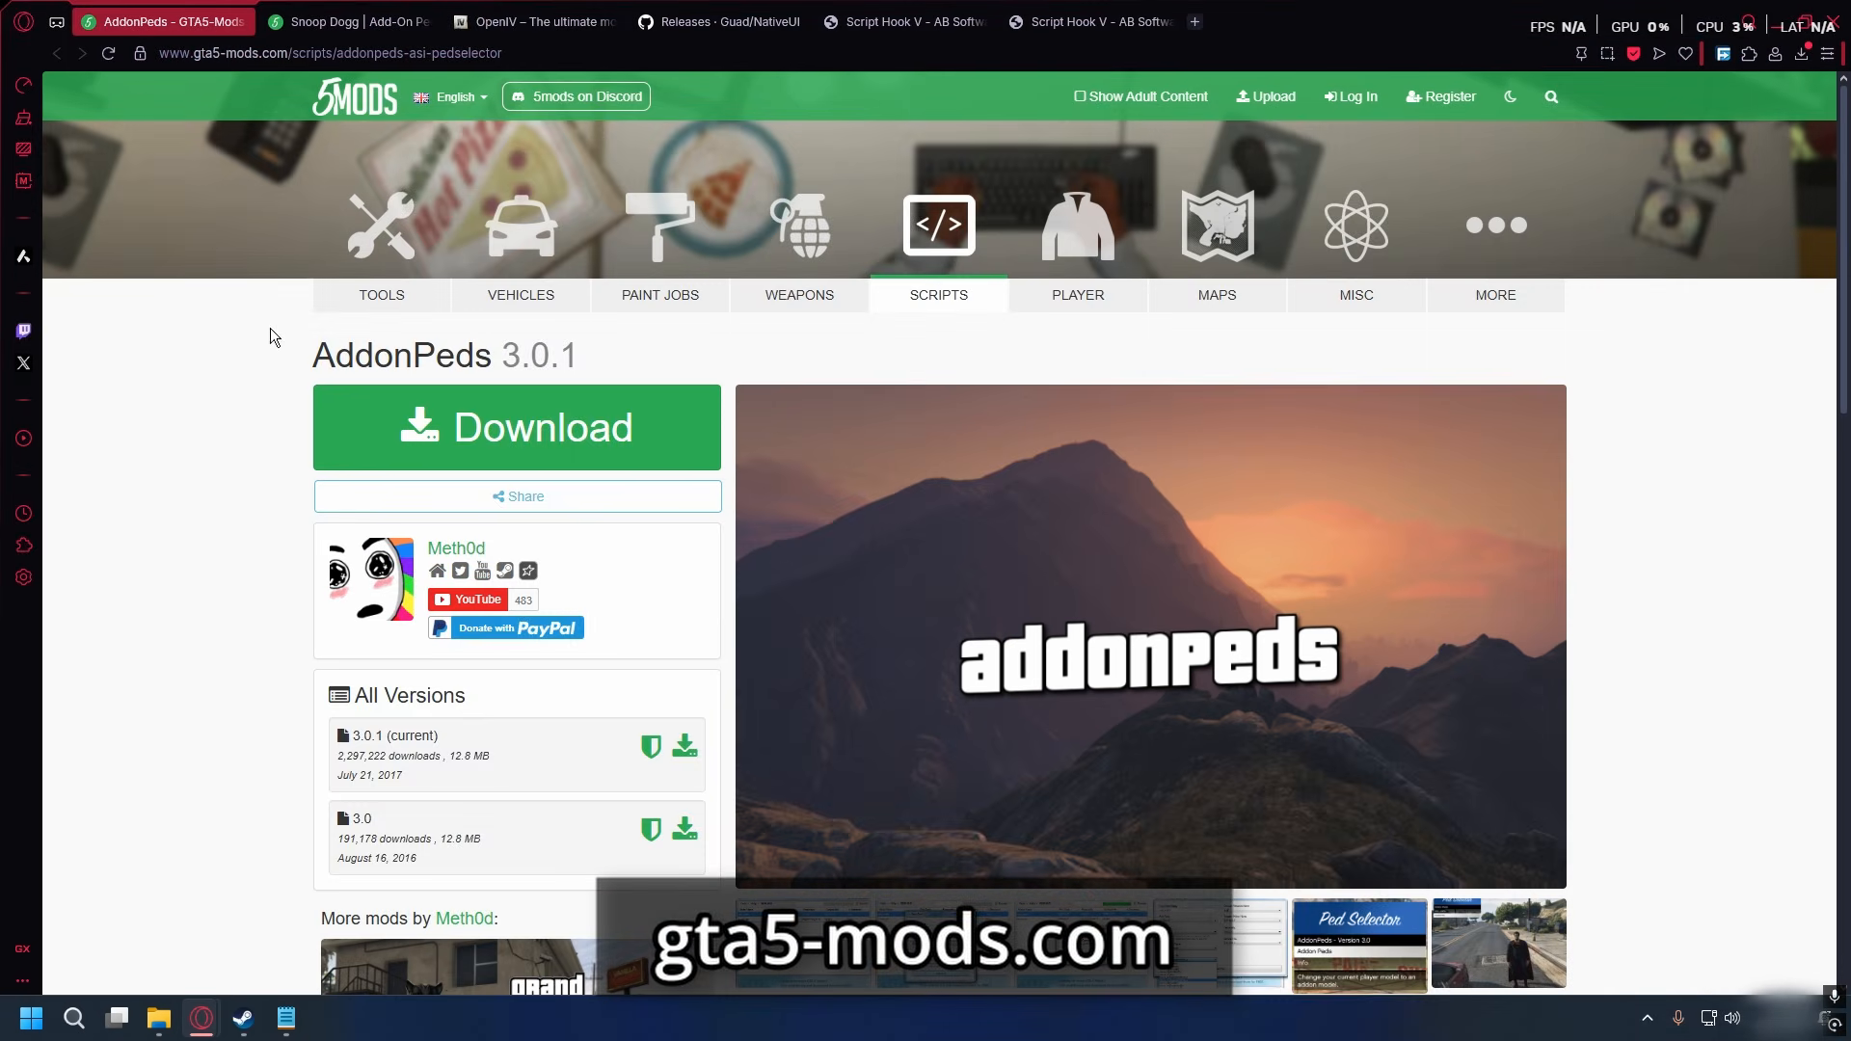
pyautogui.moveTo(308, 359); pyautogui.dragTo(610, 339)
pyautogui.click(611, 340)
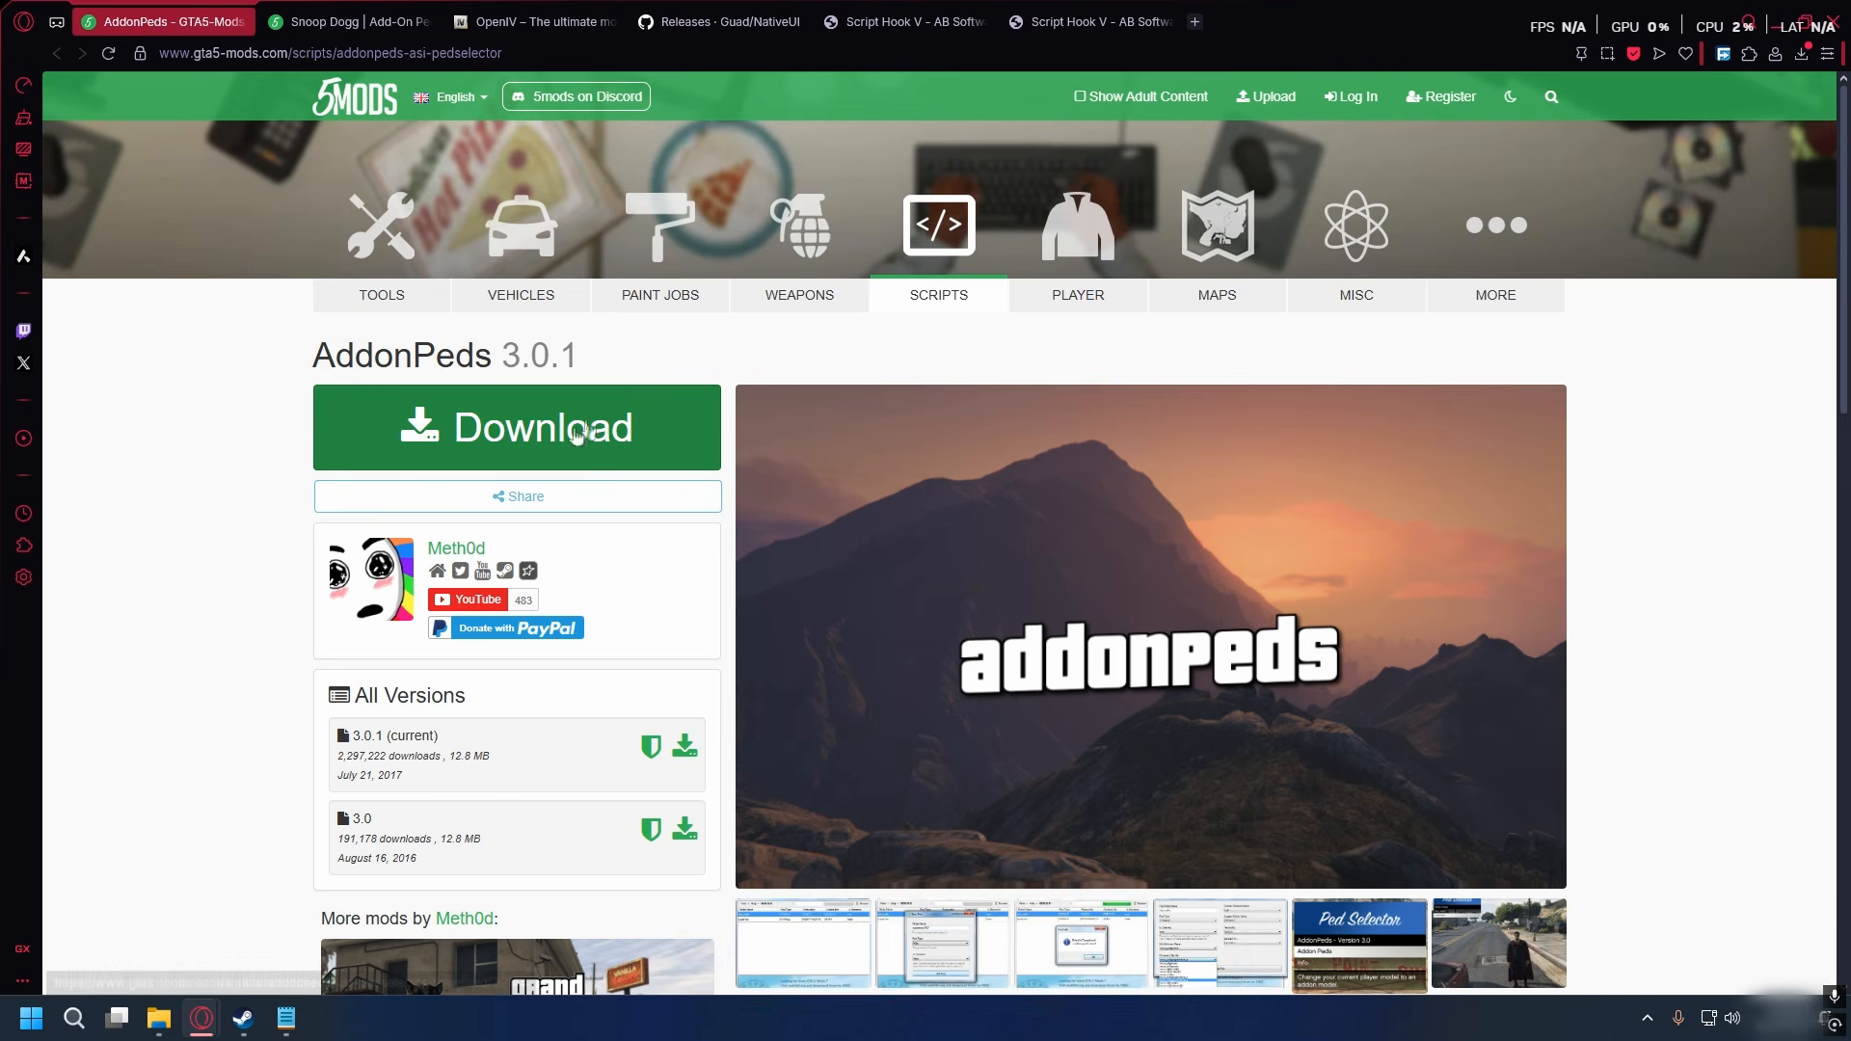
pyautogui.click(520, 427)
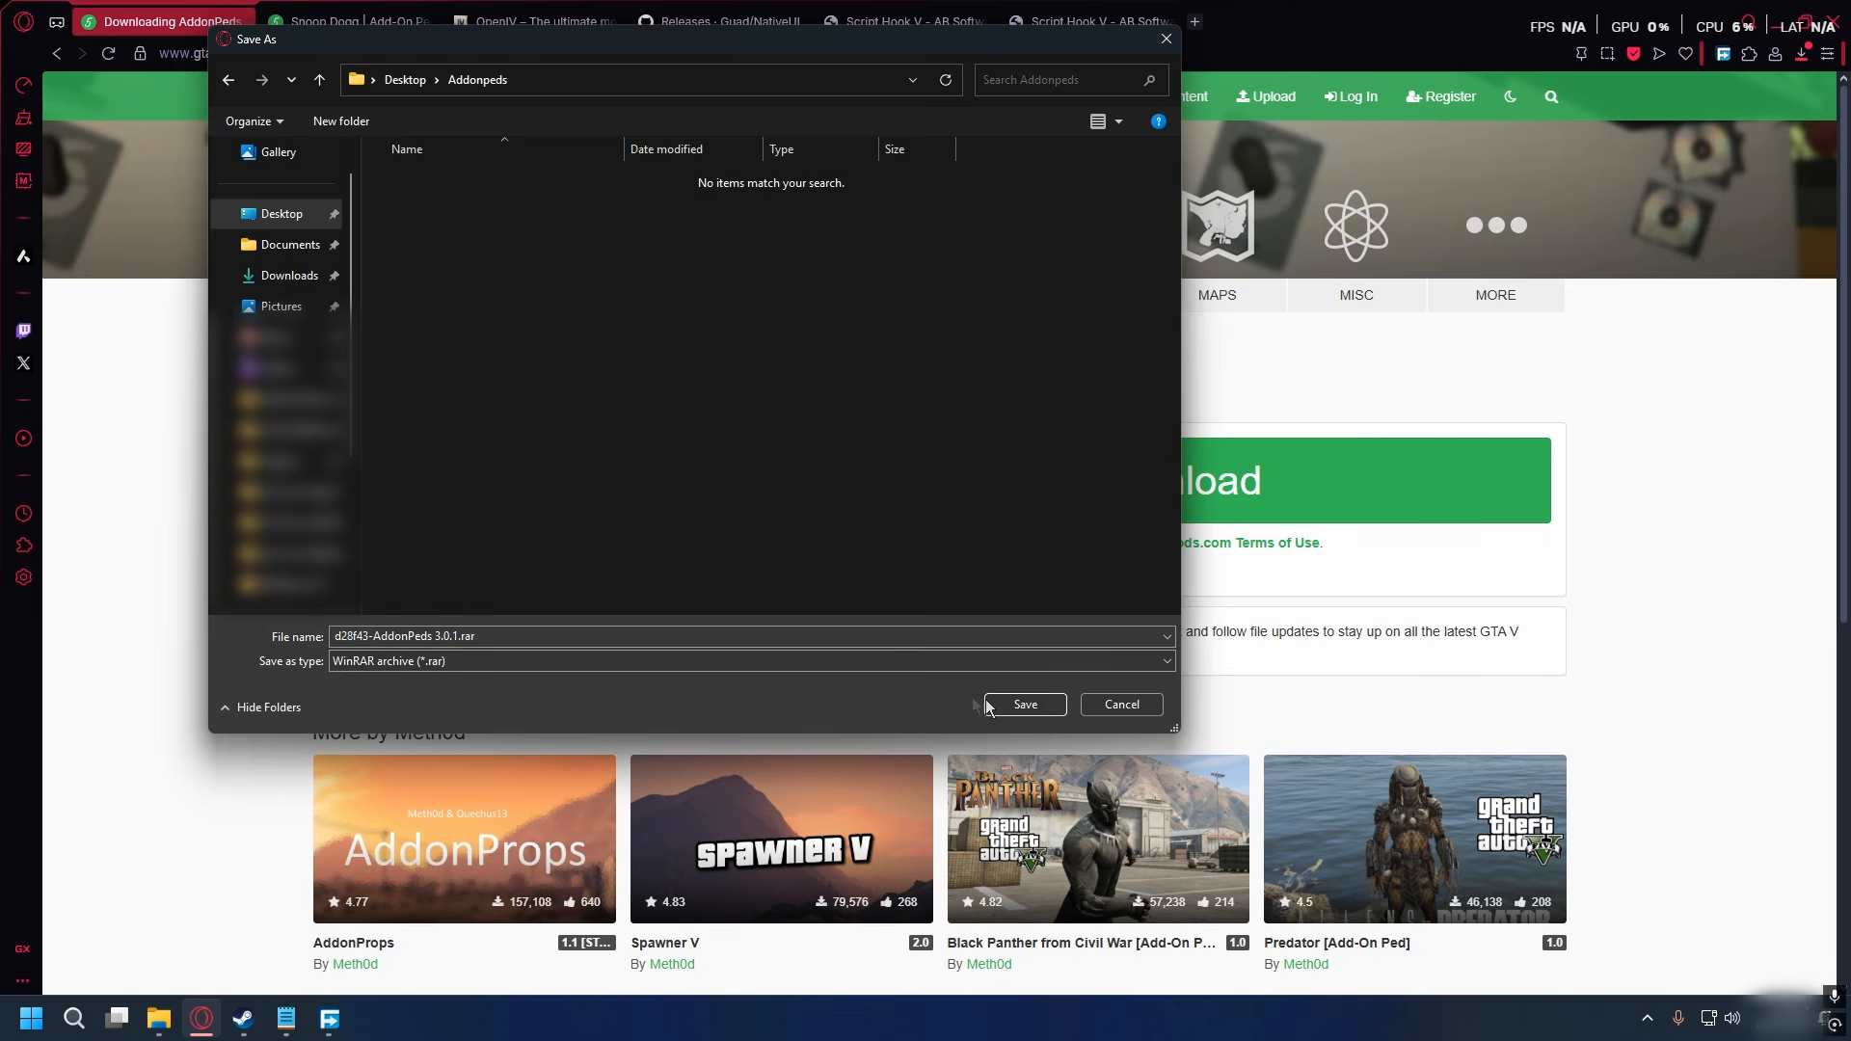
pyautogui.click(1021, 703)
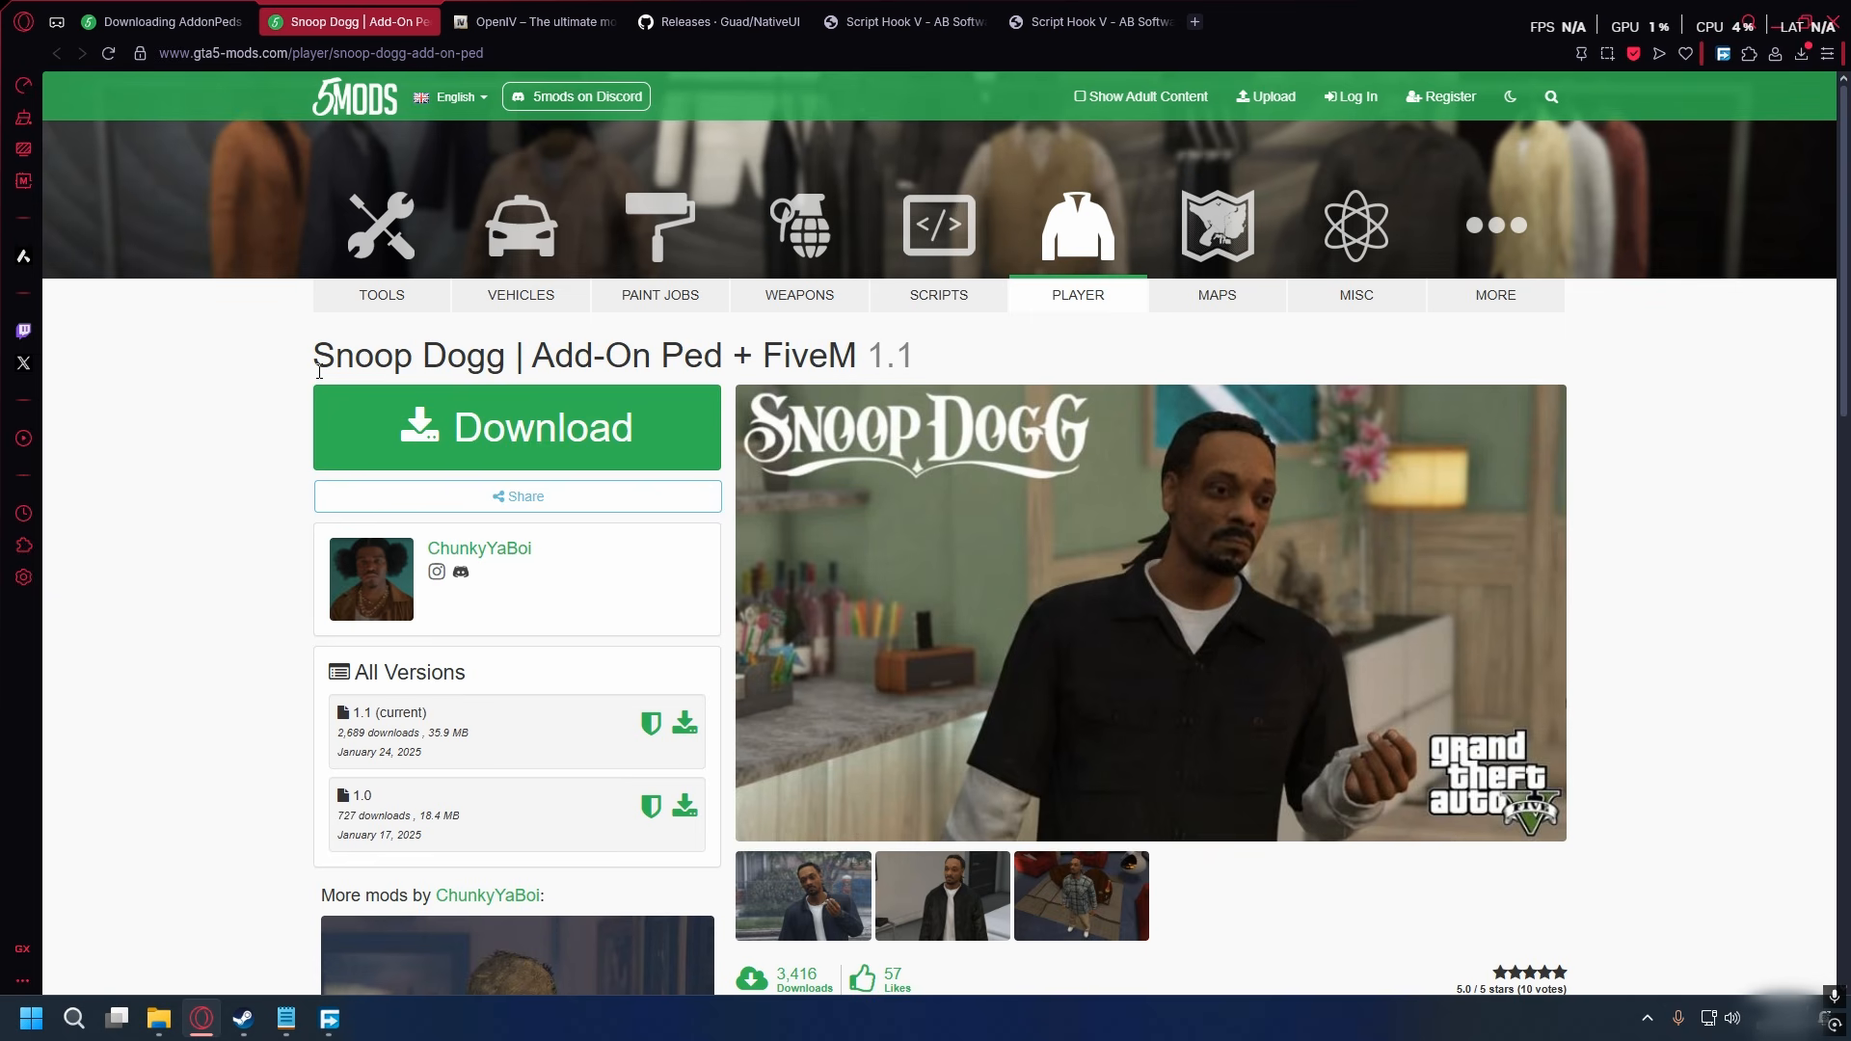
# - Go through the open download pages for the Snoop Dogg ped, OpenIV, NativeUI, Script Hook V and ScriptHookVDotNet
pyautogui.moveTo(317, 366); pyautogui.dragTo(485, 362)
pyautogui.click(398, 317)
pyautogui.hotkey('ctrl', 'Tab')
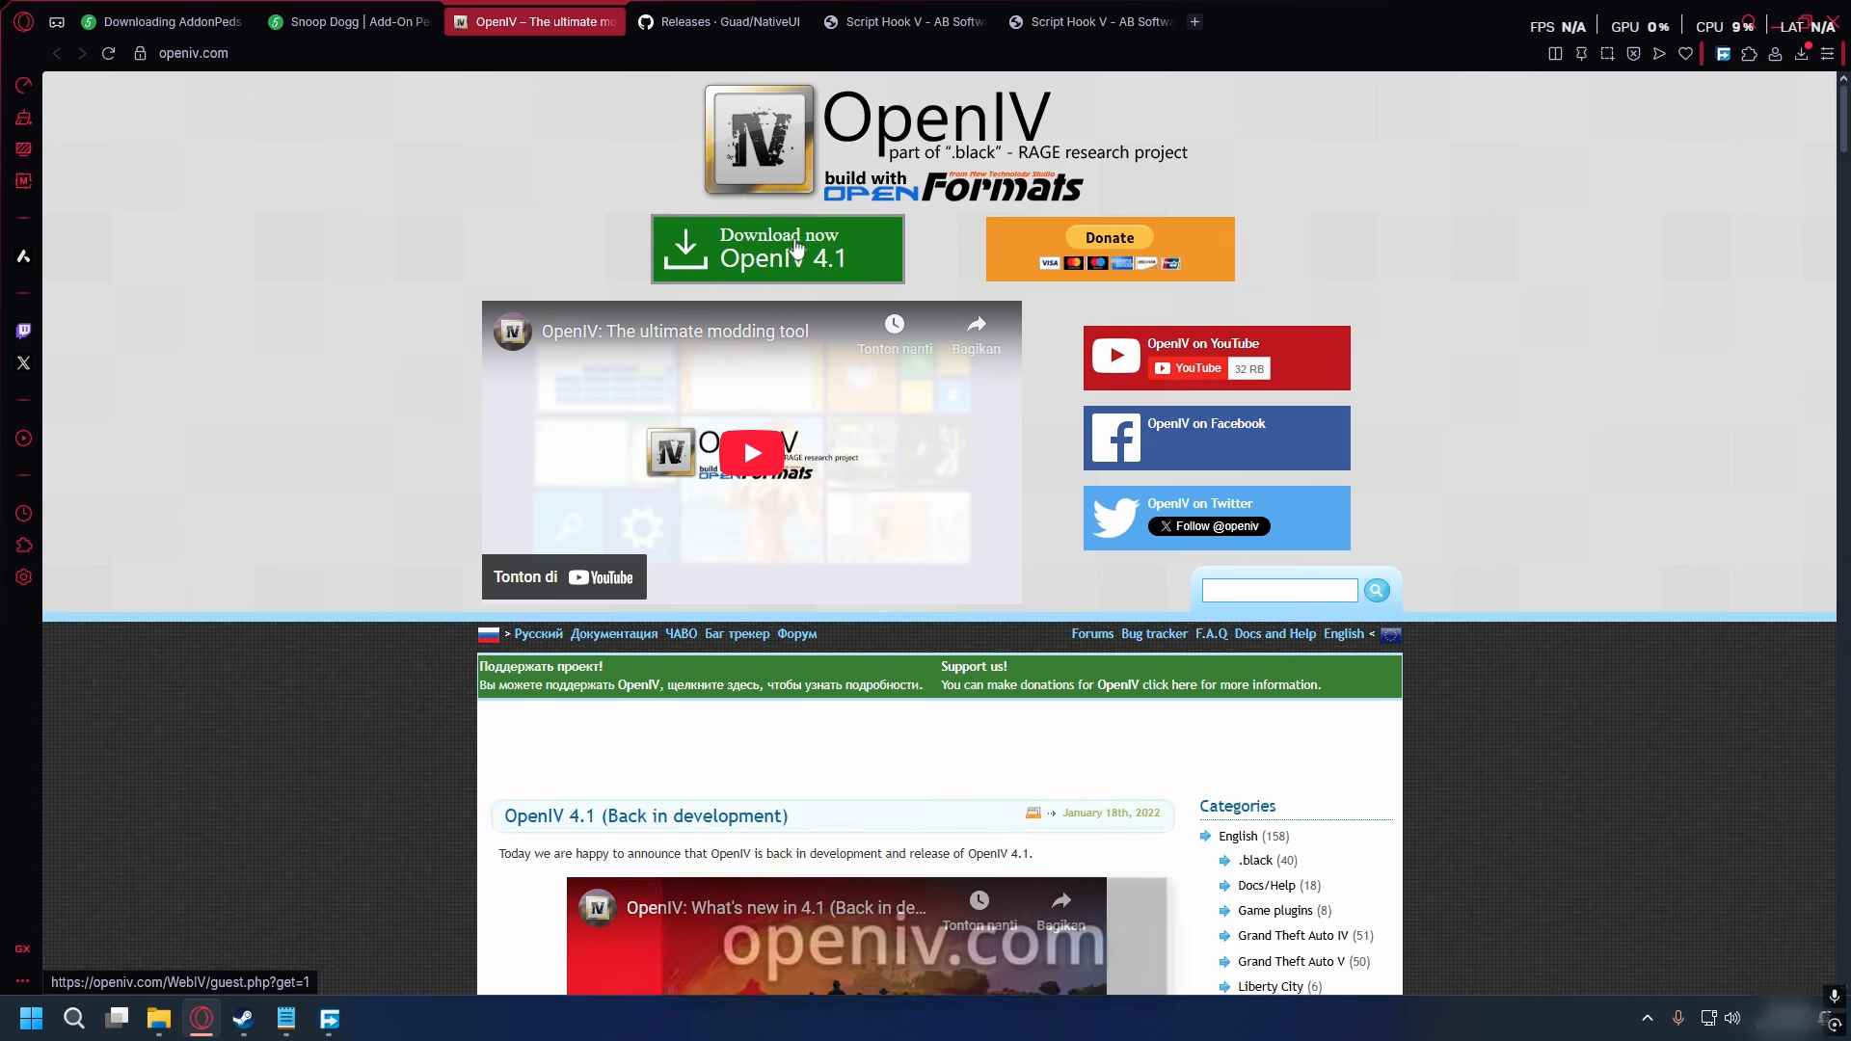
pyautogui.hotkey('ctrl', 'Tab')
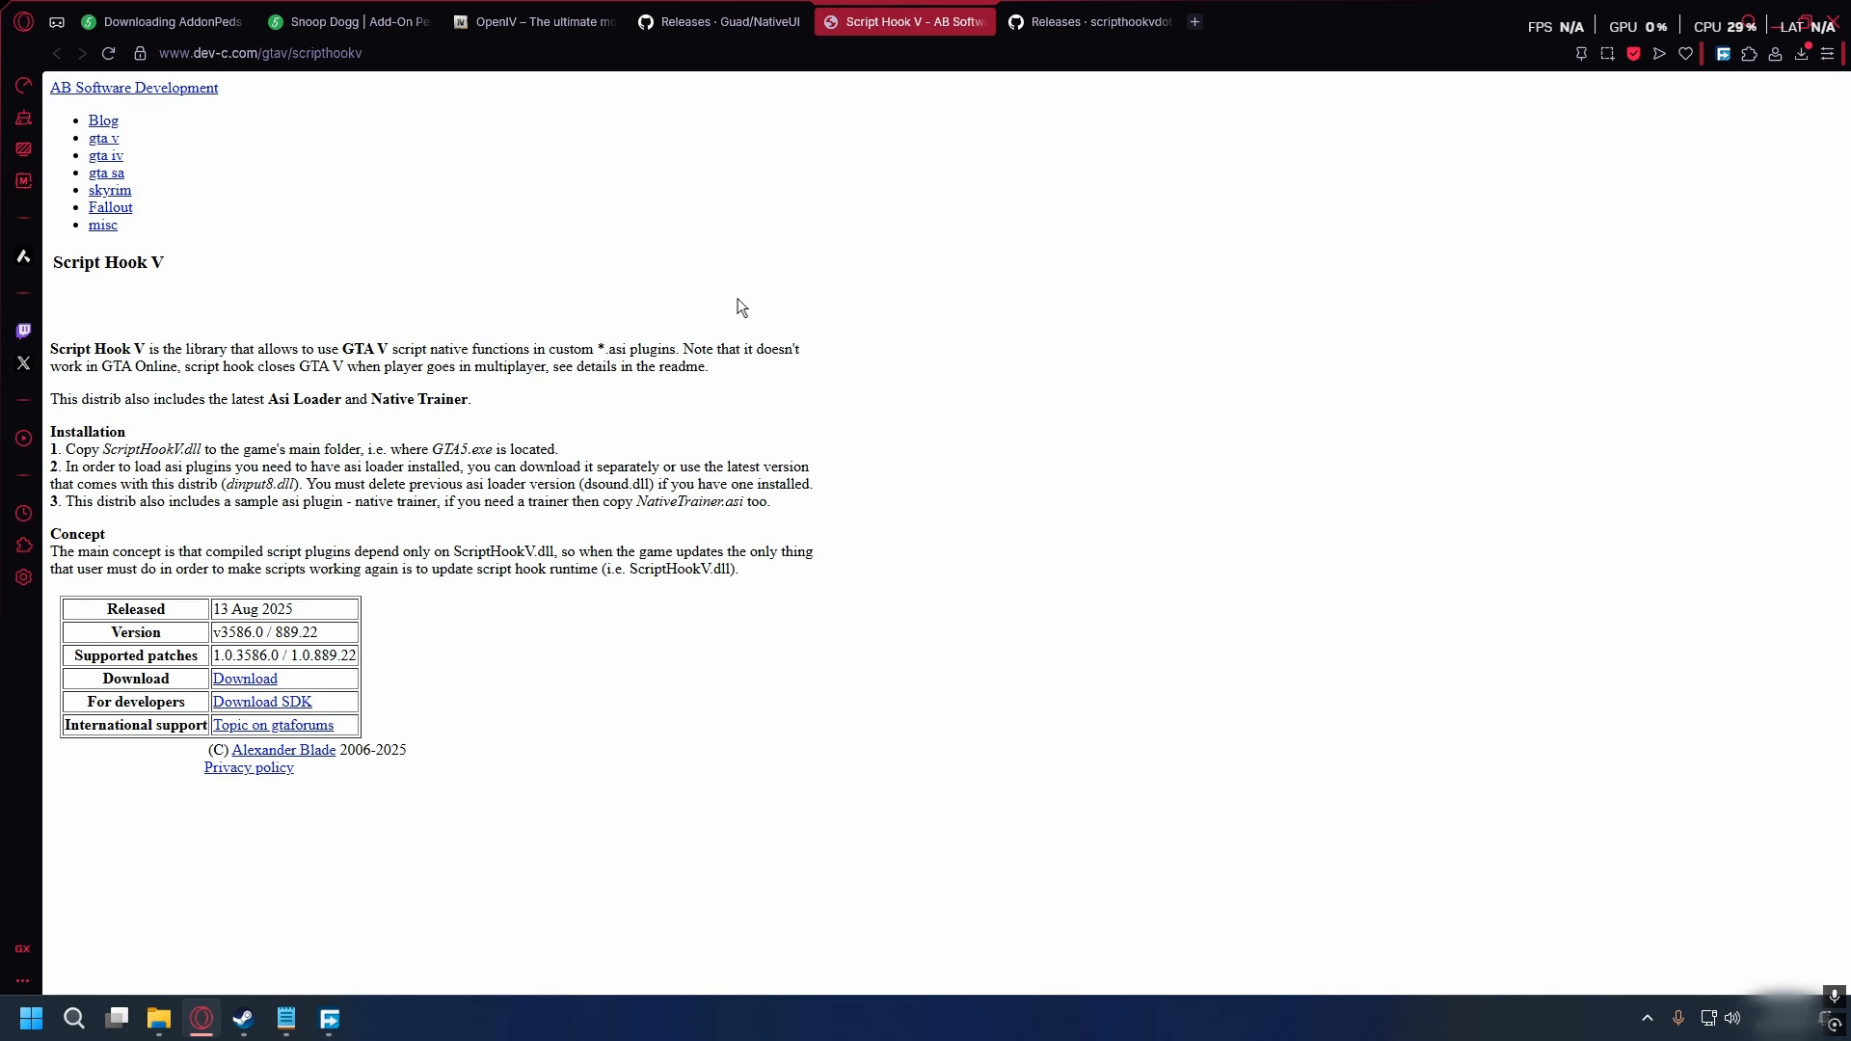
pyautogui.click(1089, 21)
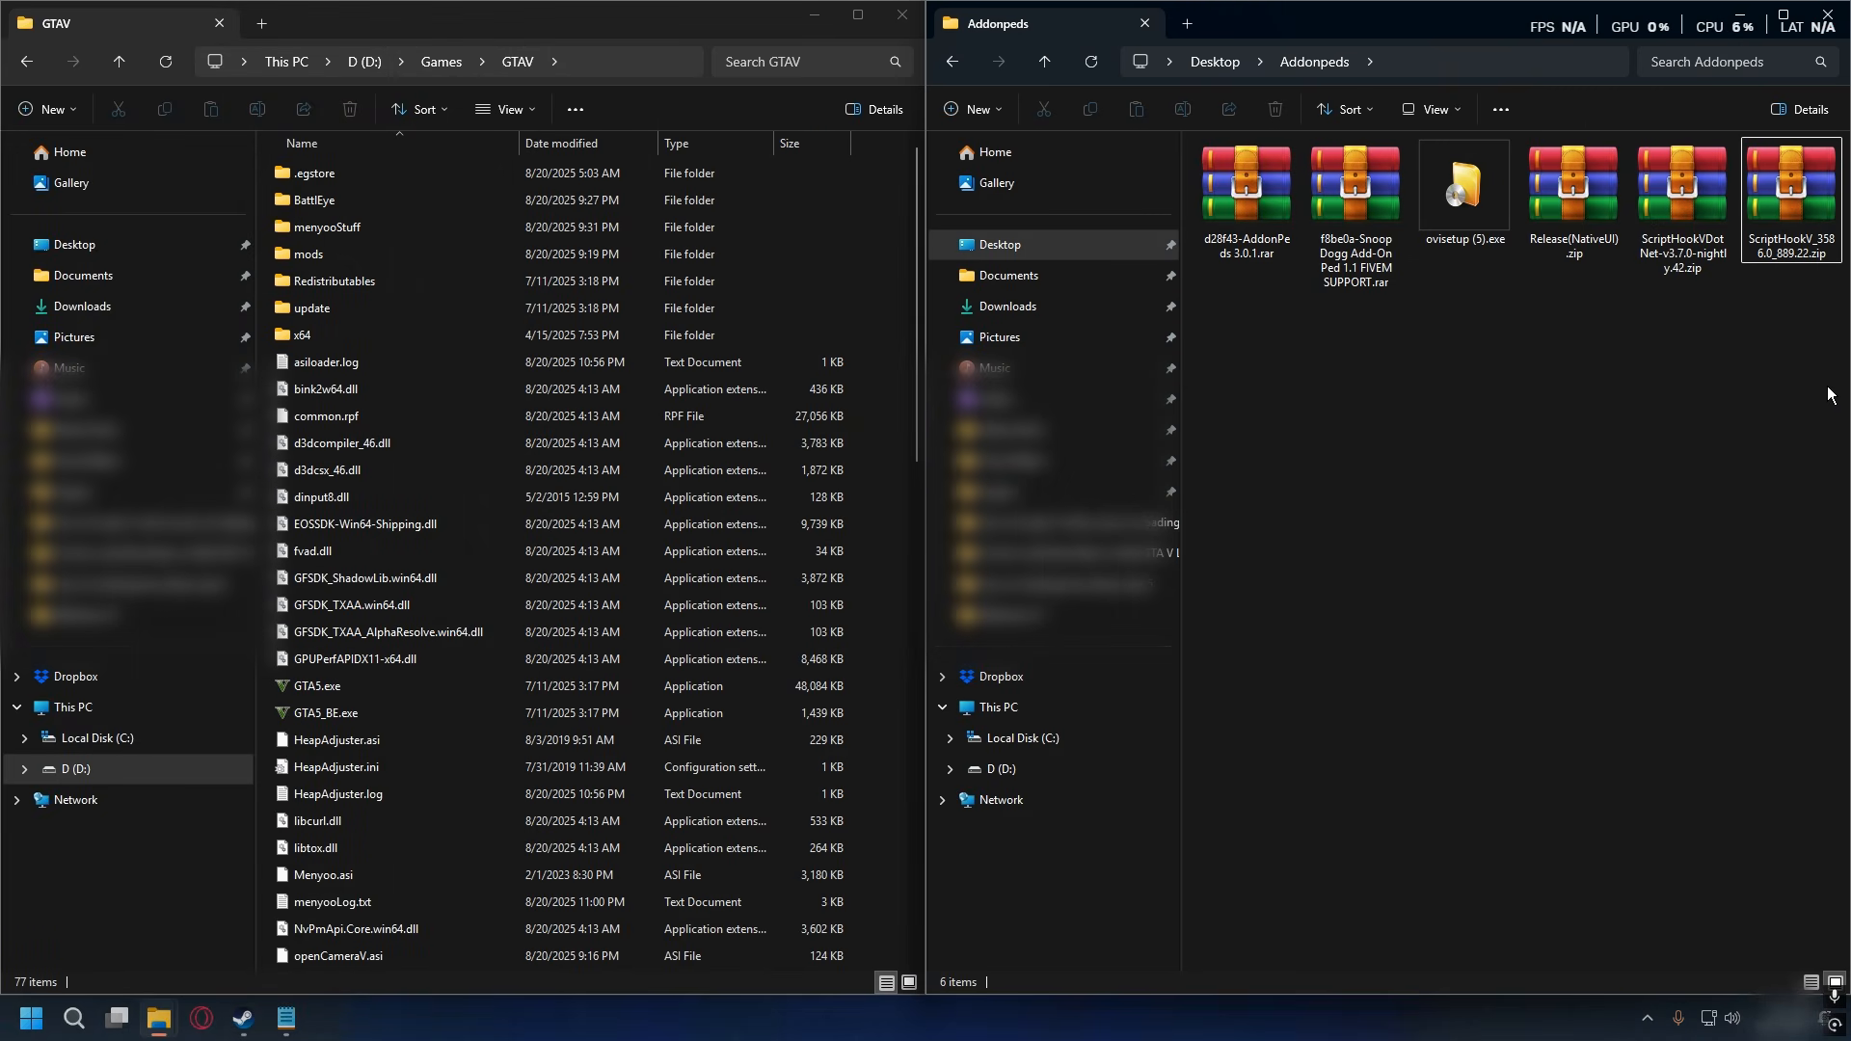
# - Review the downloaded mod archives and the OpenIV installer in the Addonpeds folder
pyautogui.moveTo(1829, 394); pyautogui.dragTo(1201, 140)
pyautogui.click(1244, 183)
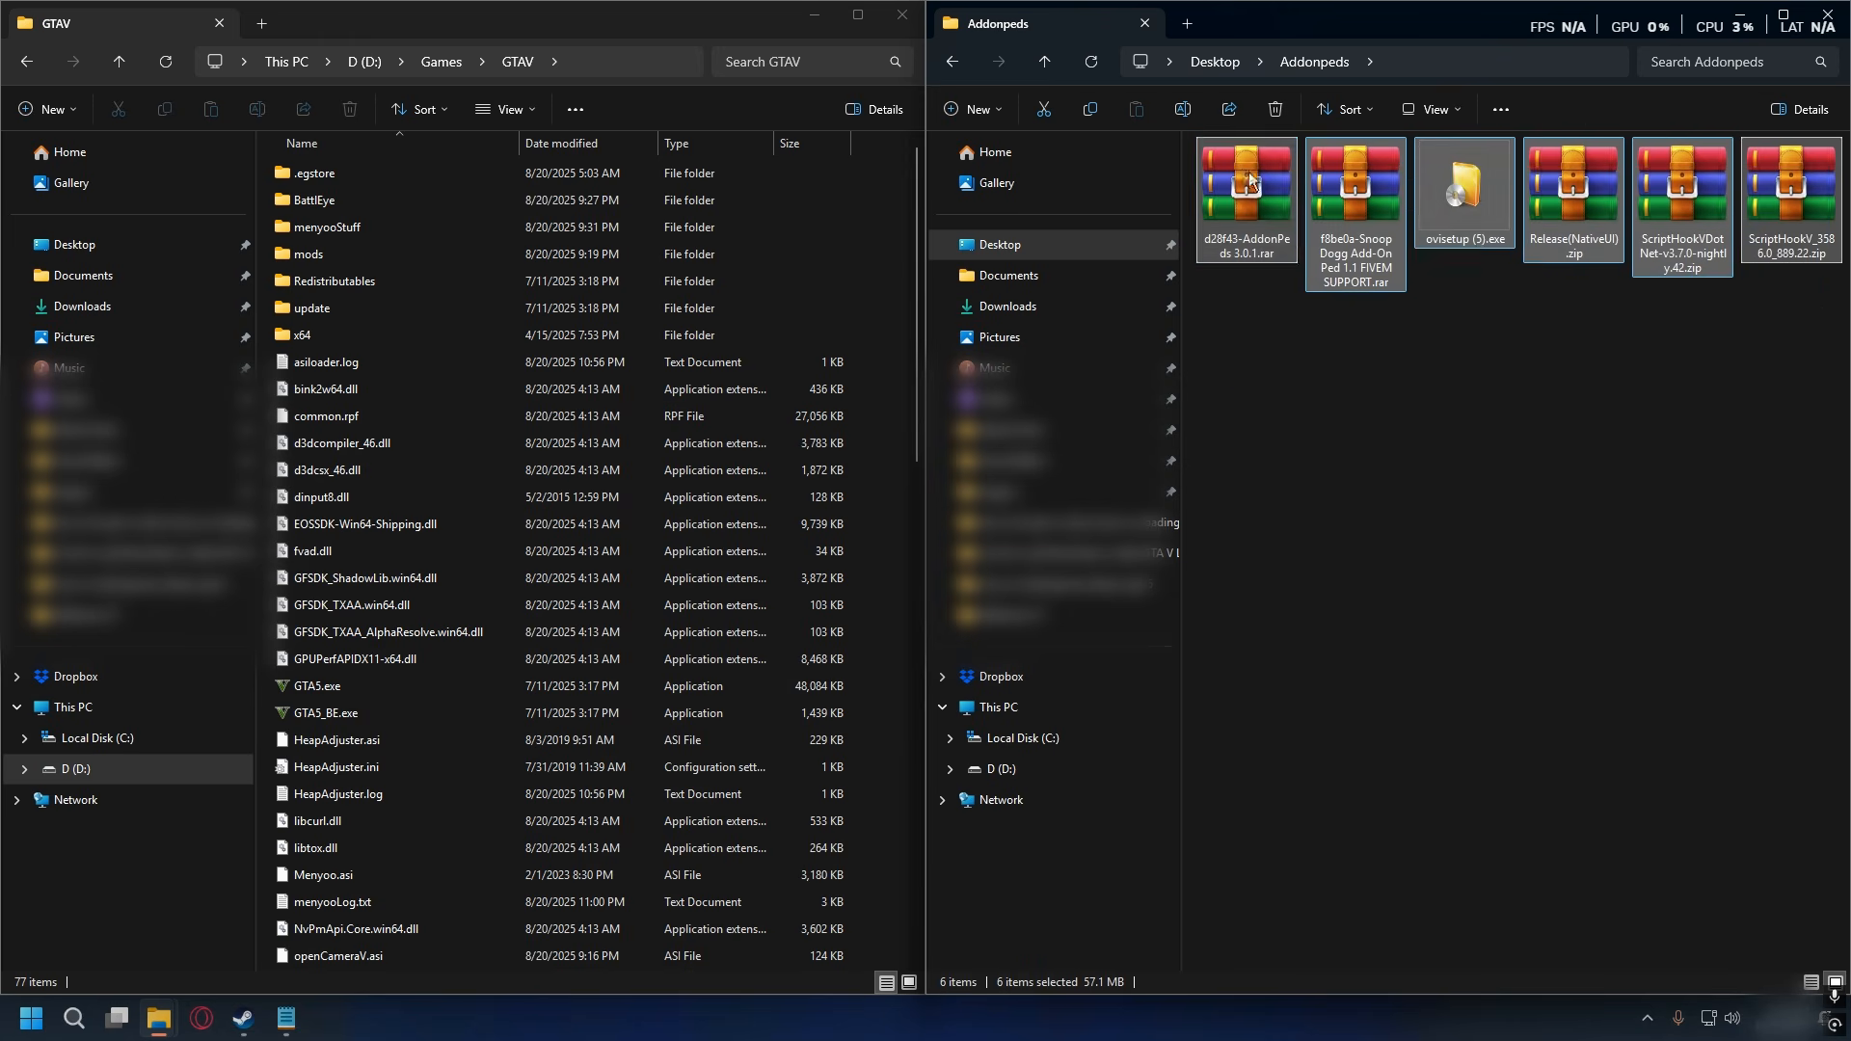
pyautogui.click(1352, 189)
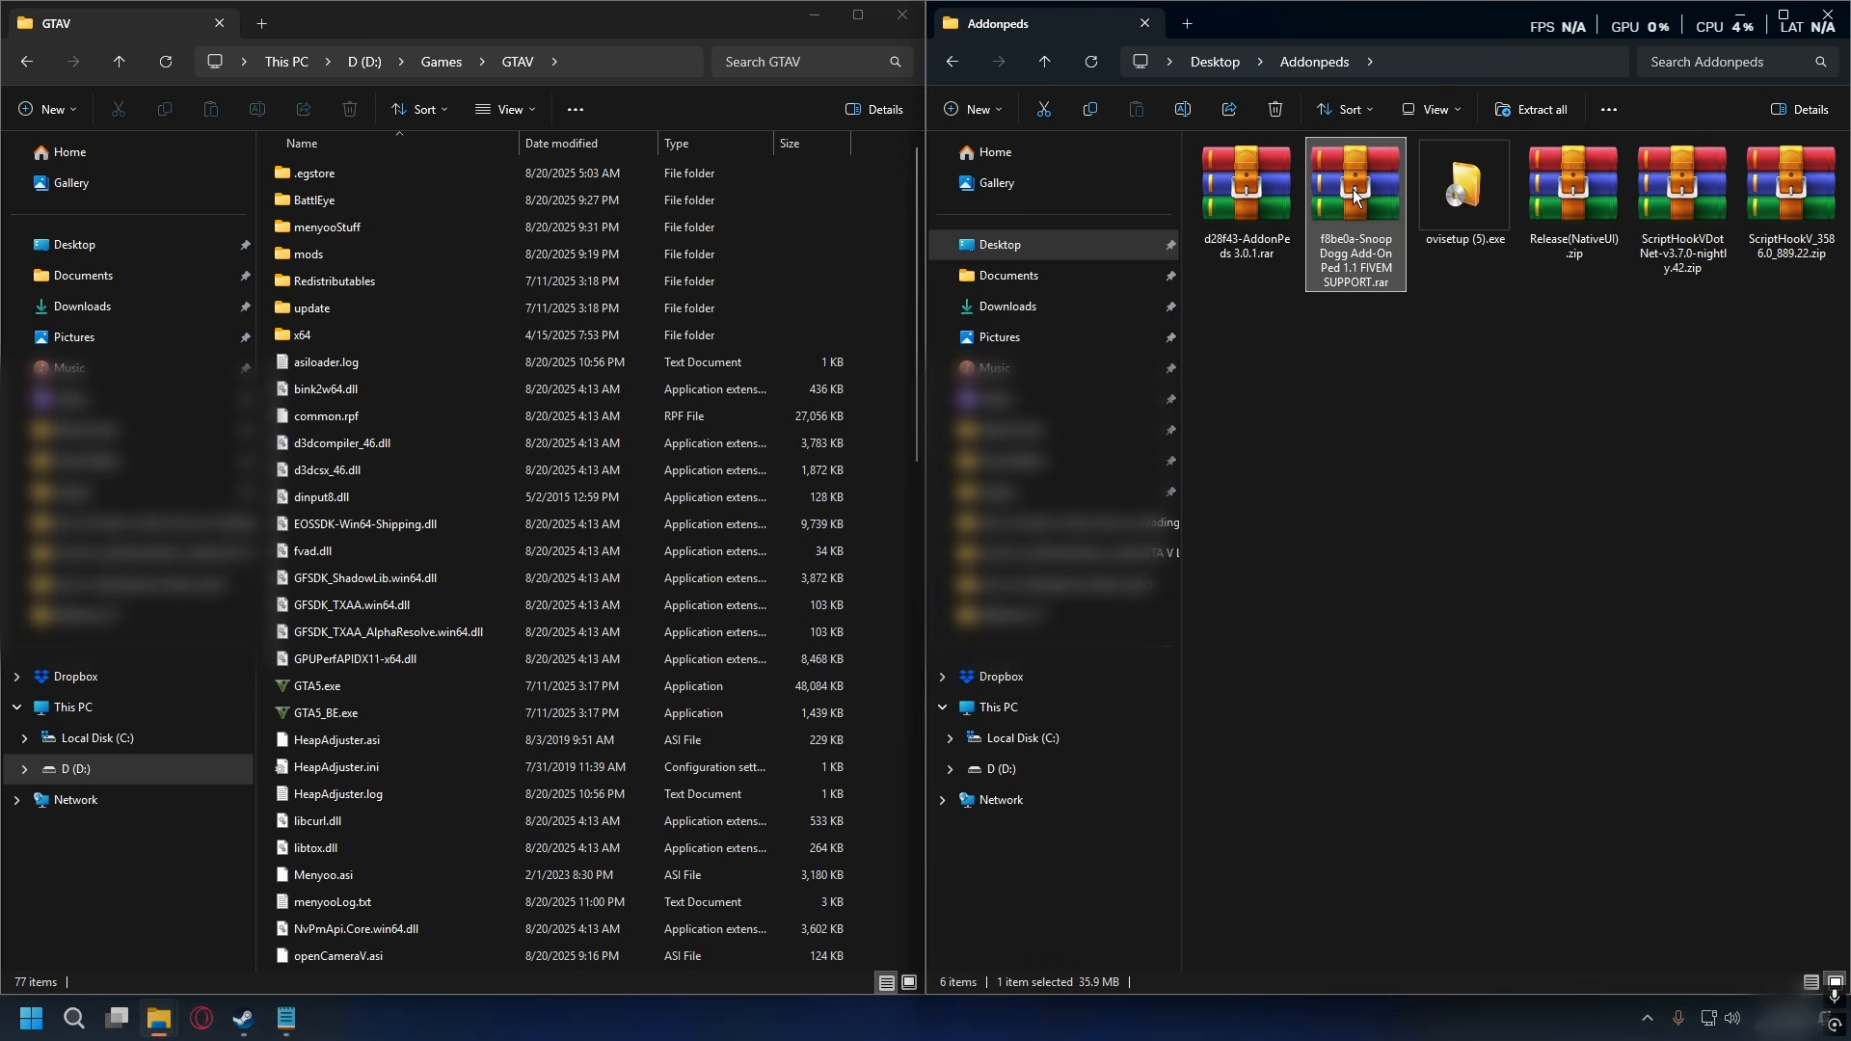
pyautogui.click(1589, 192)
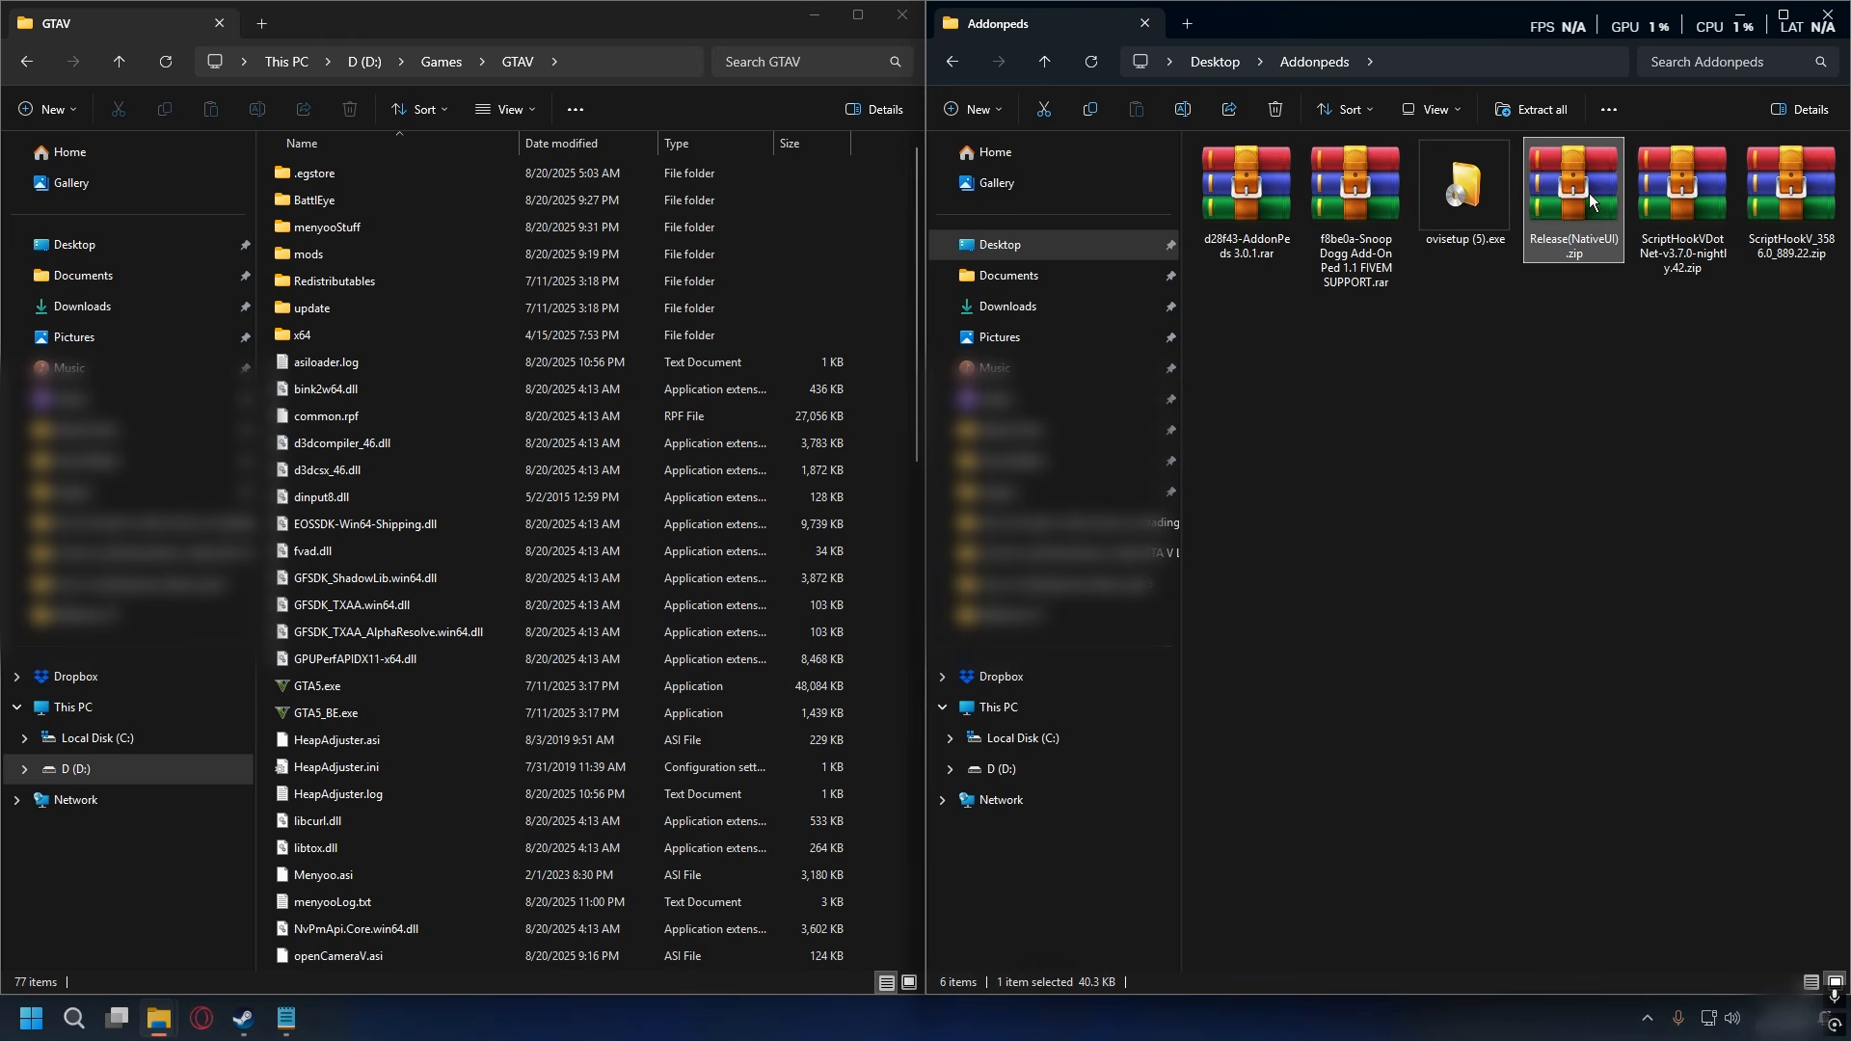
pyautogui.moveTo(1780, 324); pyautogui.dragTo(1664, 177)
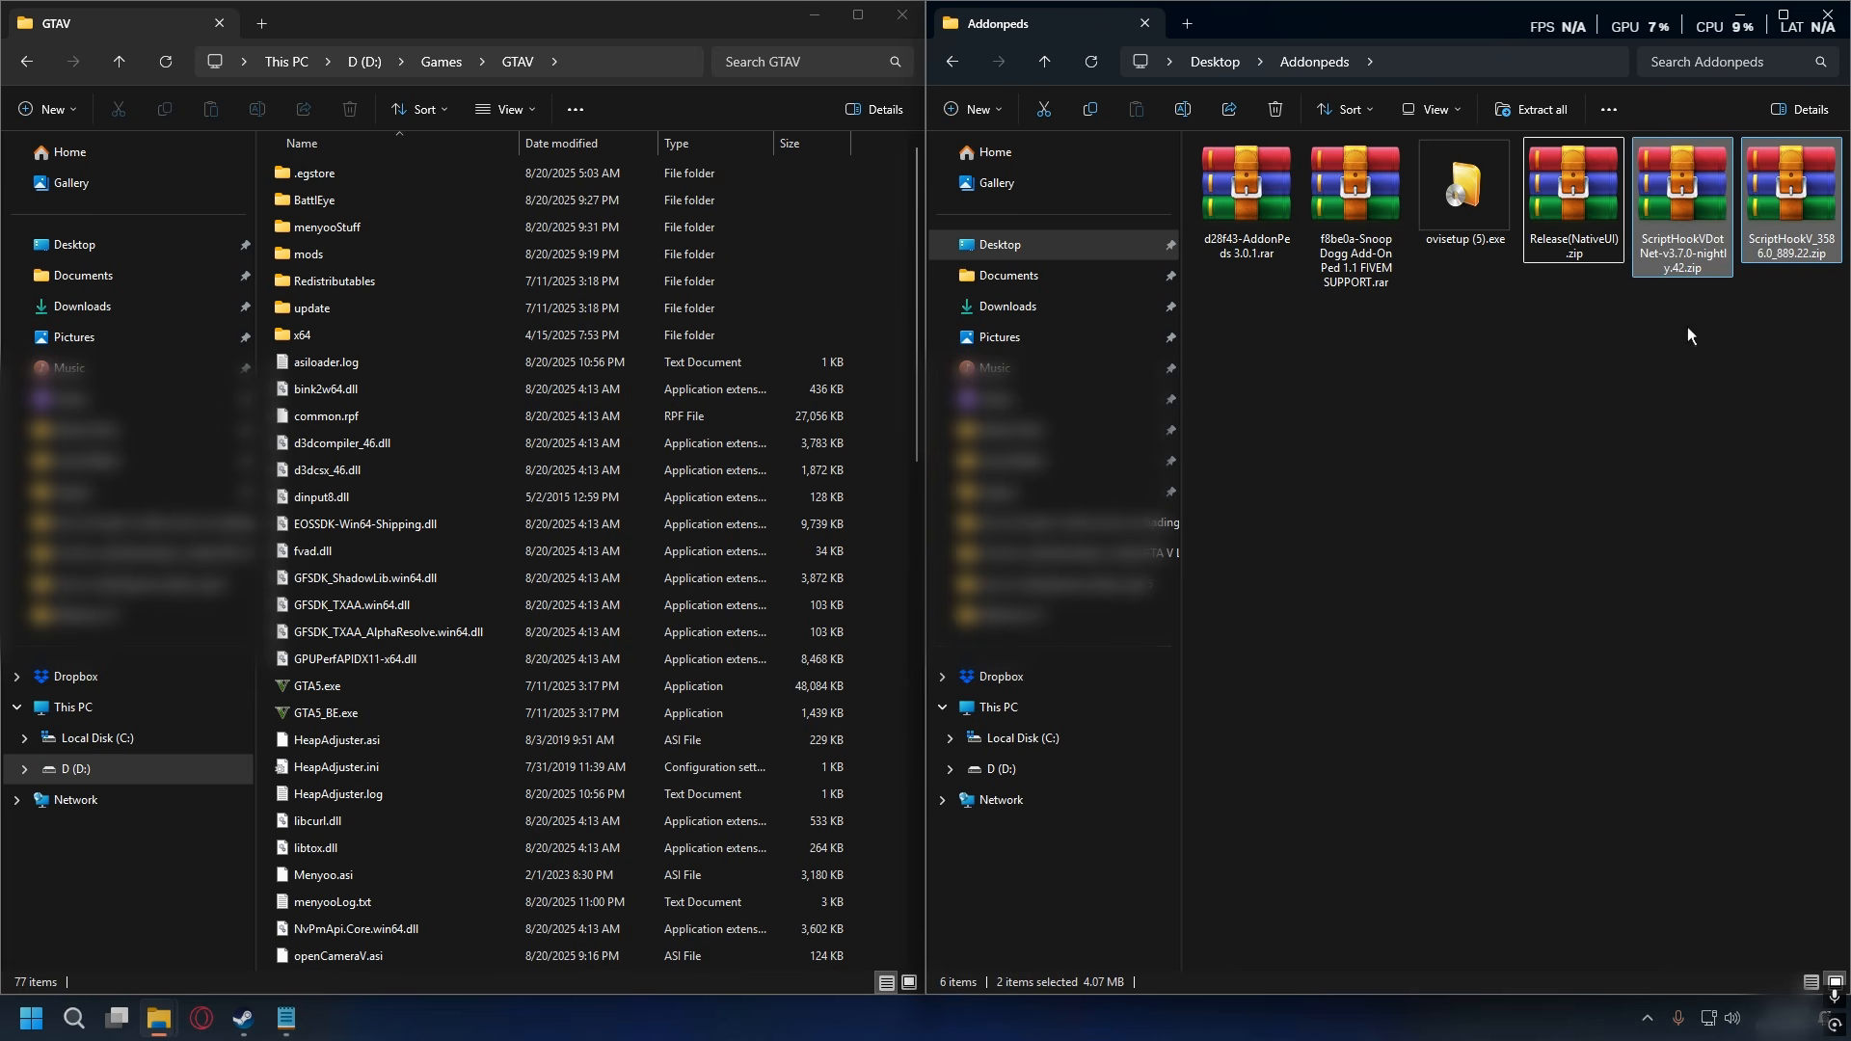
pyautogui.click(1680, 415)
# - Switch to the Steam library and bring up the options of an installed game to find its local files
pyautogui.click(496, 15)
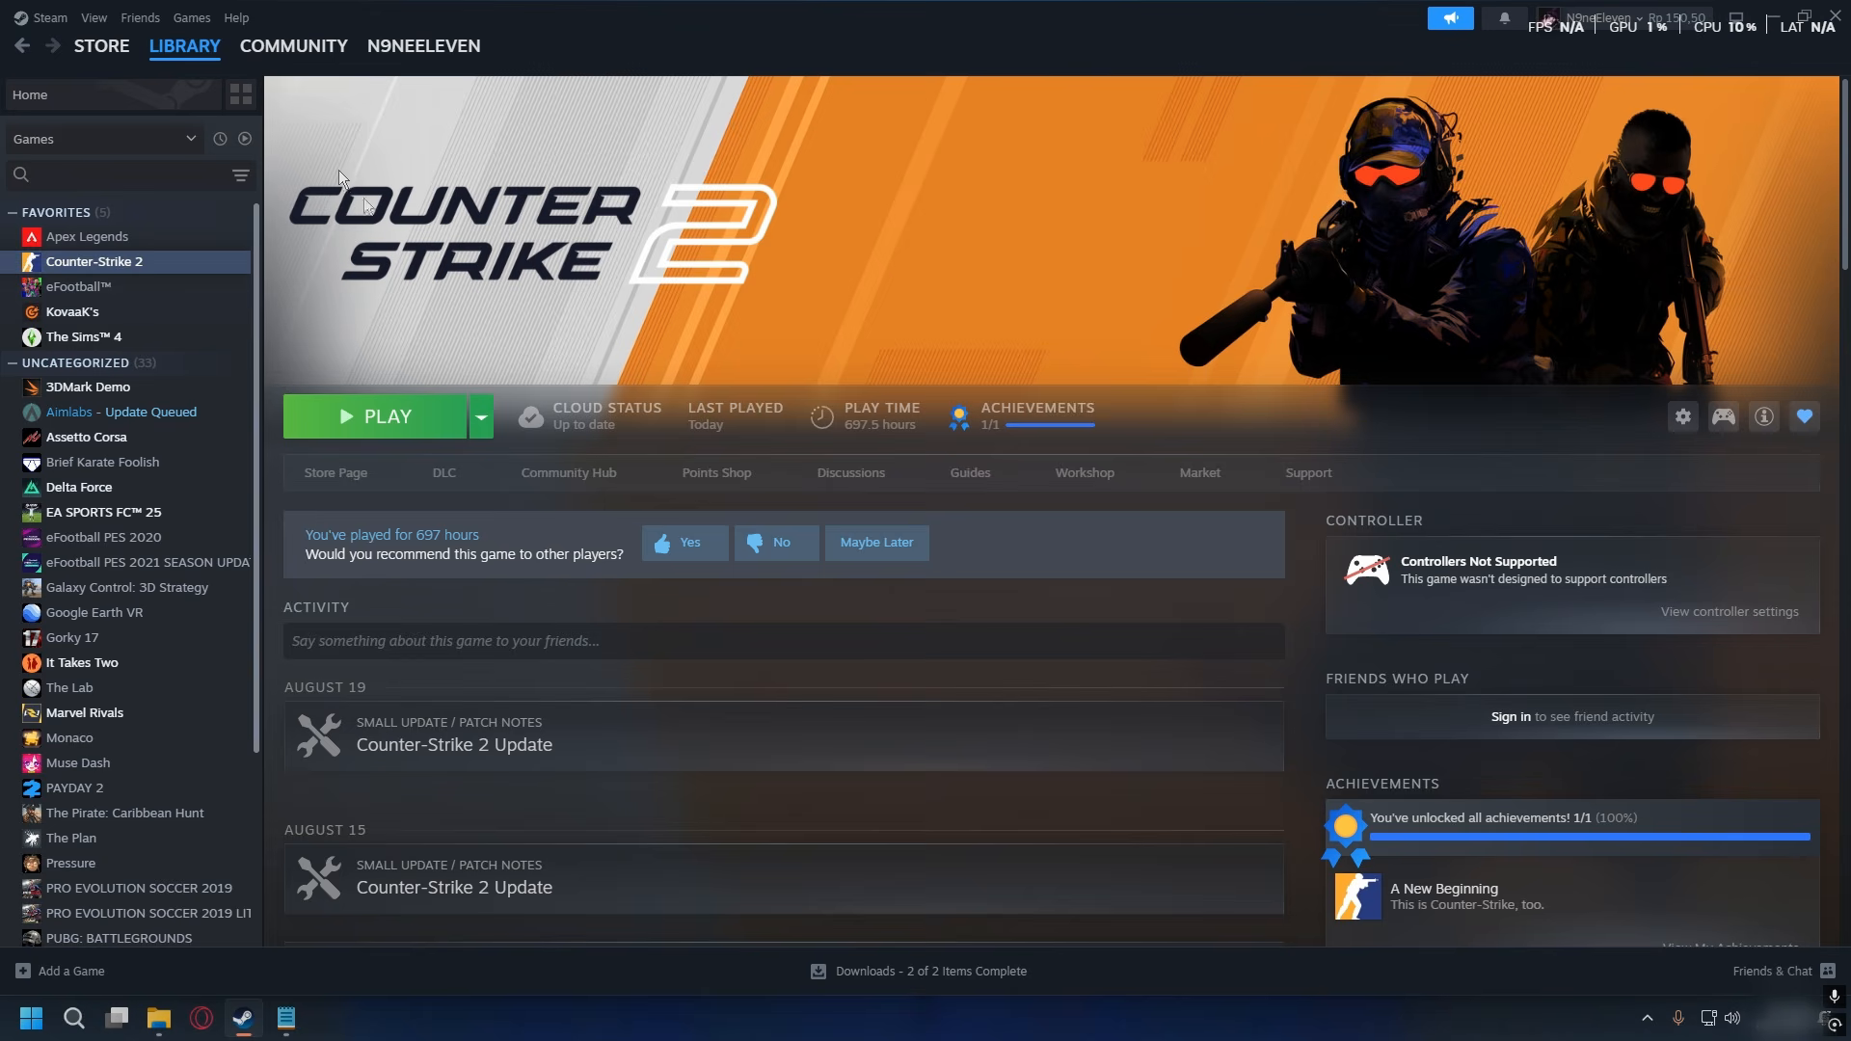
pyautogui.click(188, 49)
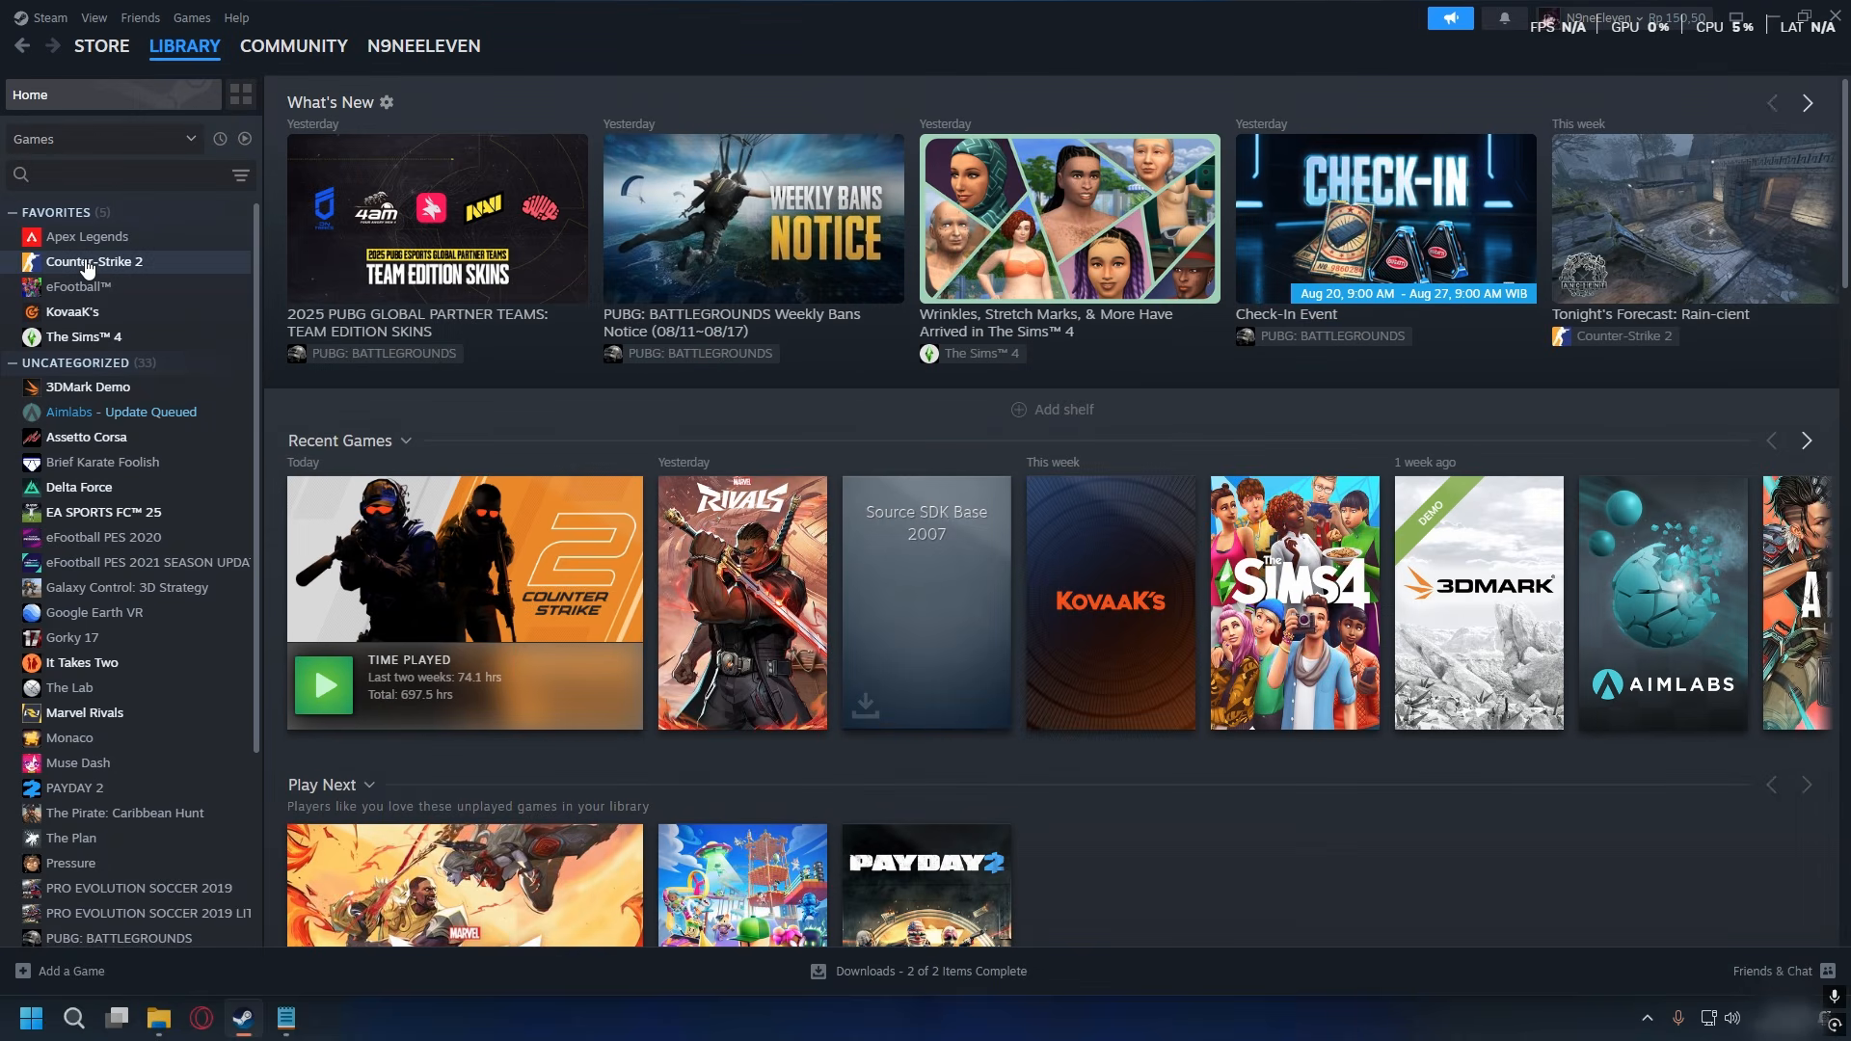
pyautogui.rightClick(86, 262)
pyautogui.moveTo(179, 381)
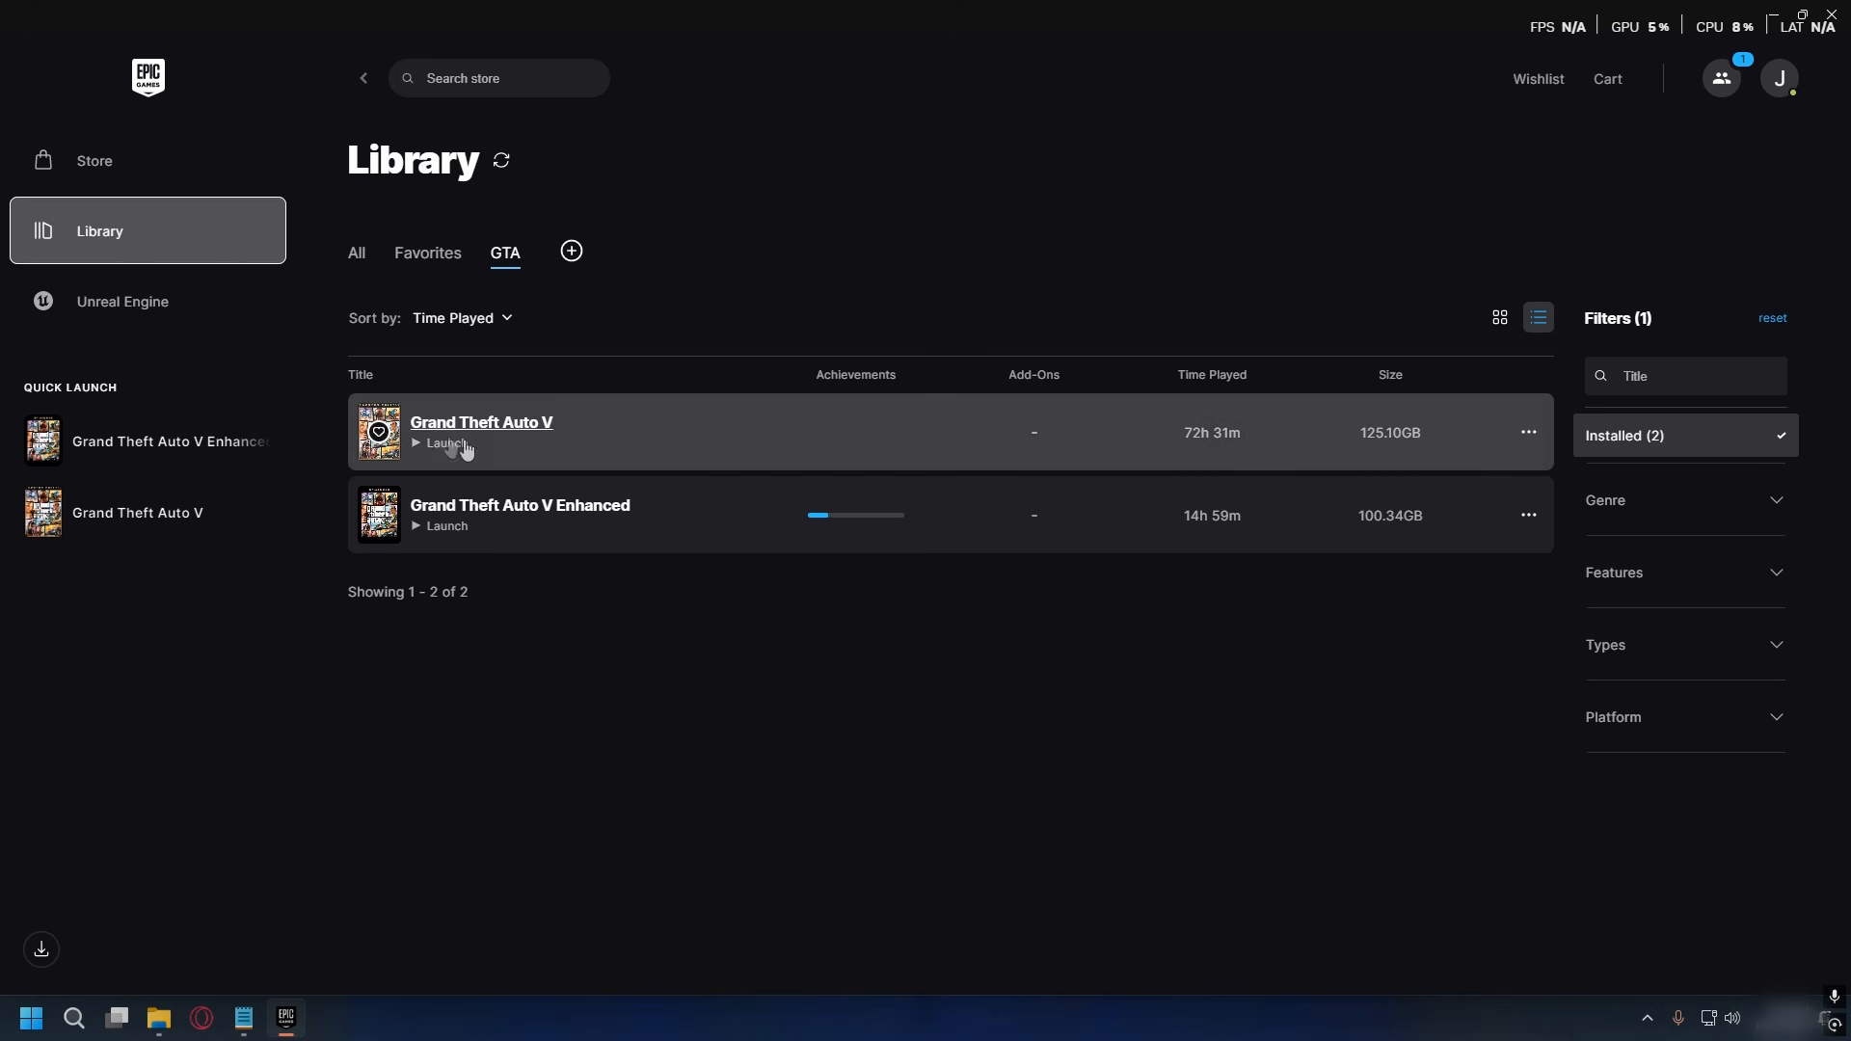
# - Open the installation folder of Grand Theft Auto V from its management options in the Epic Games library
pyautogui.click(1531, 438)
pyautogui.click(1562, 646)
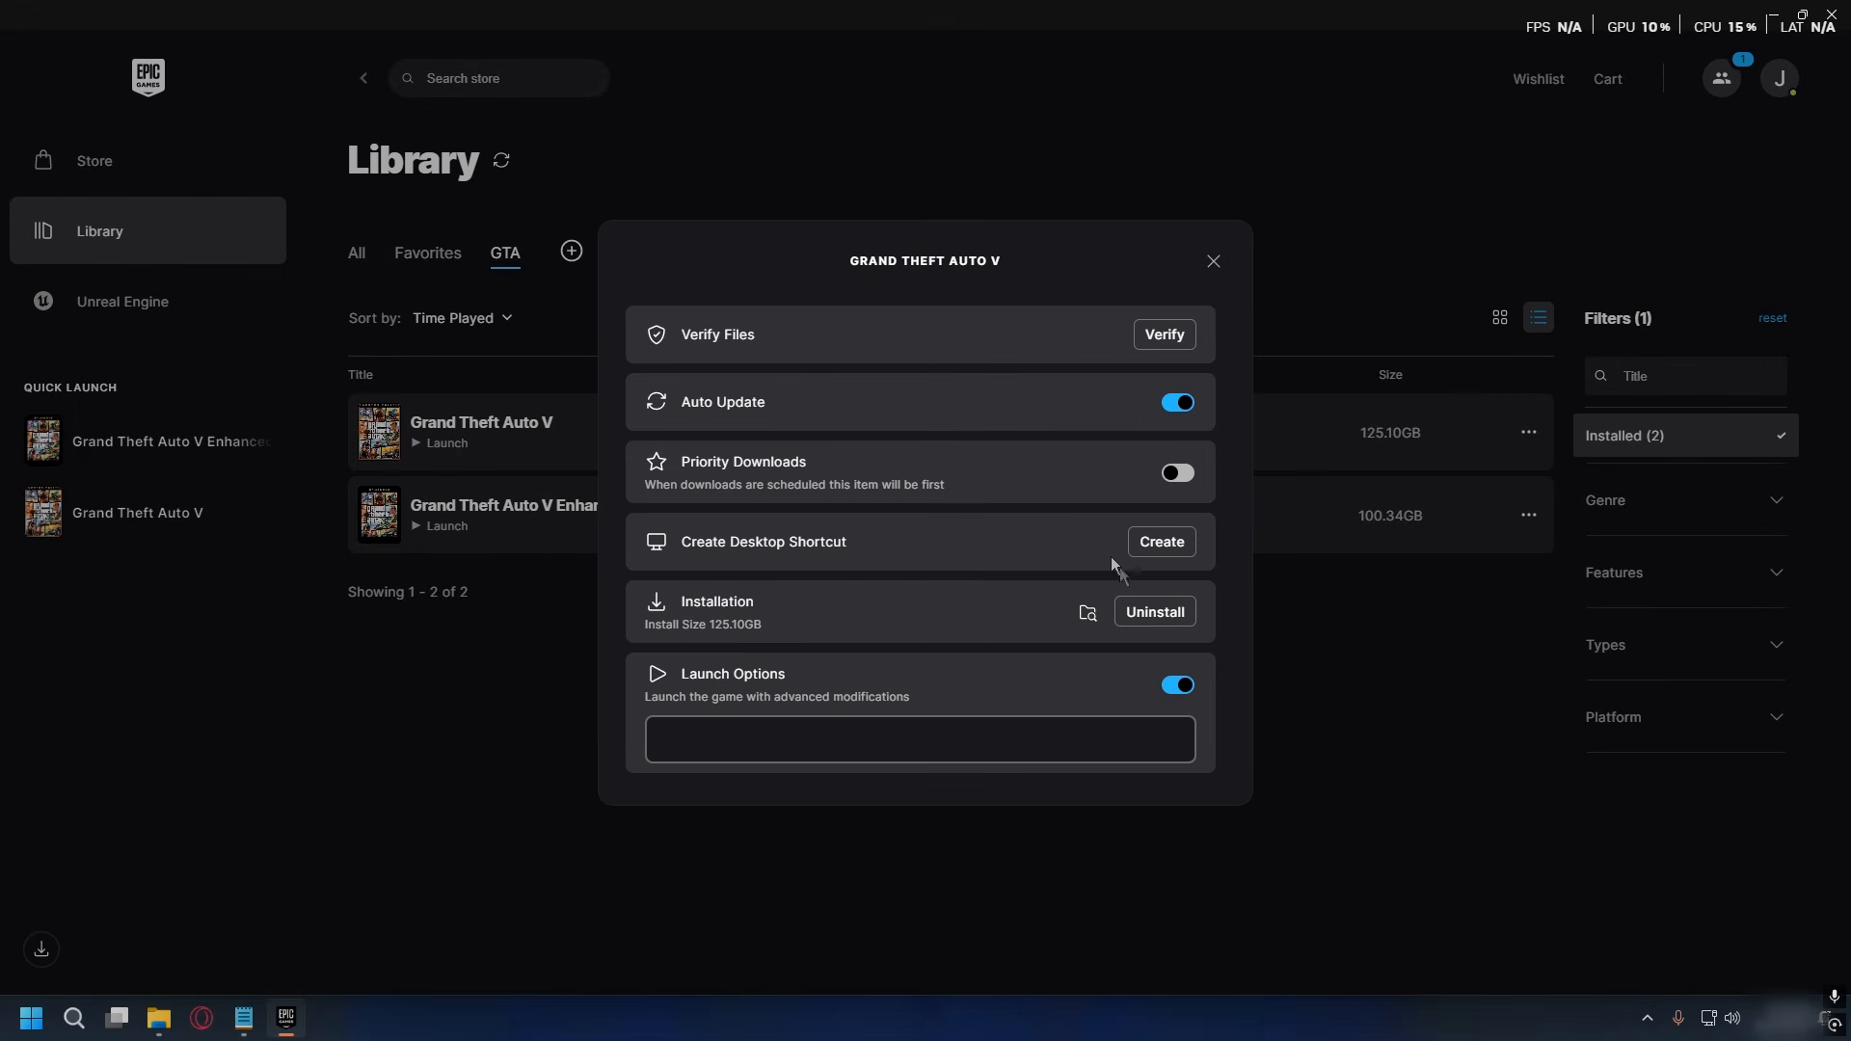
pyautogui.click(1087, 613)
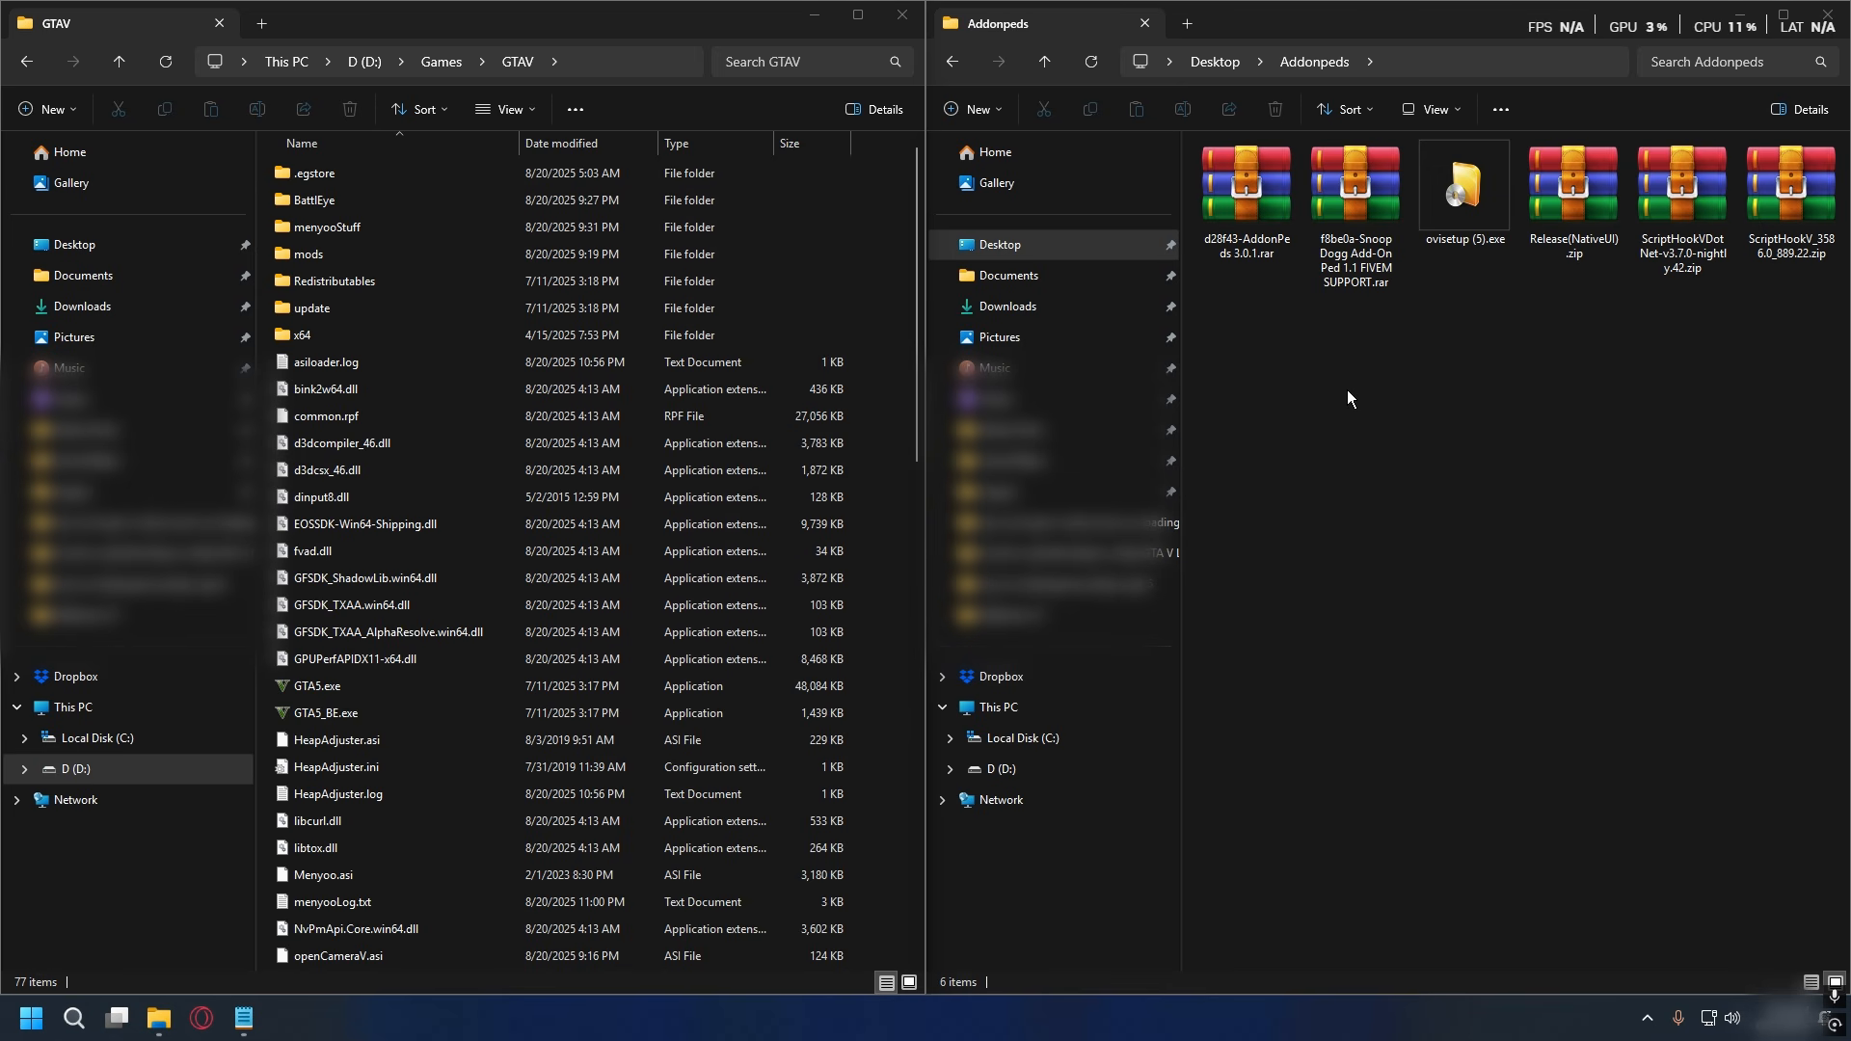
pyautogui.moveTo(1814, 399); pyautogui.dragTo(1591, 223)
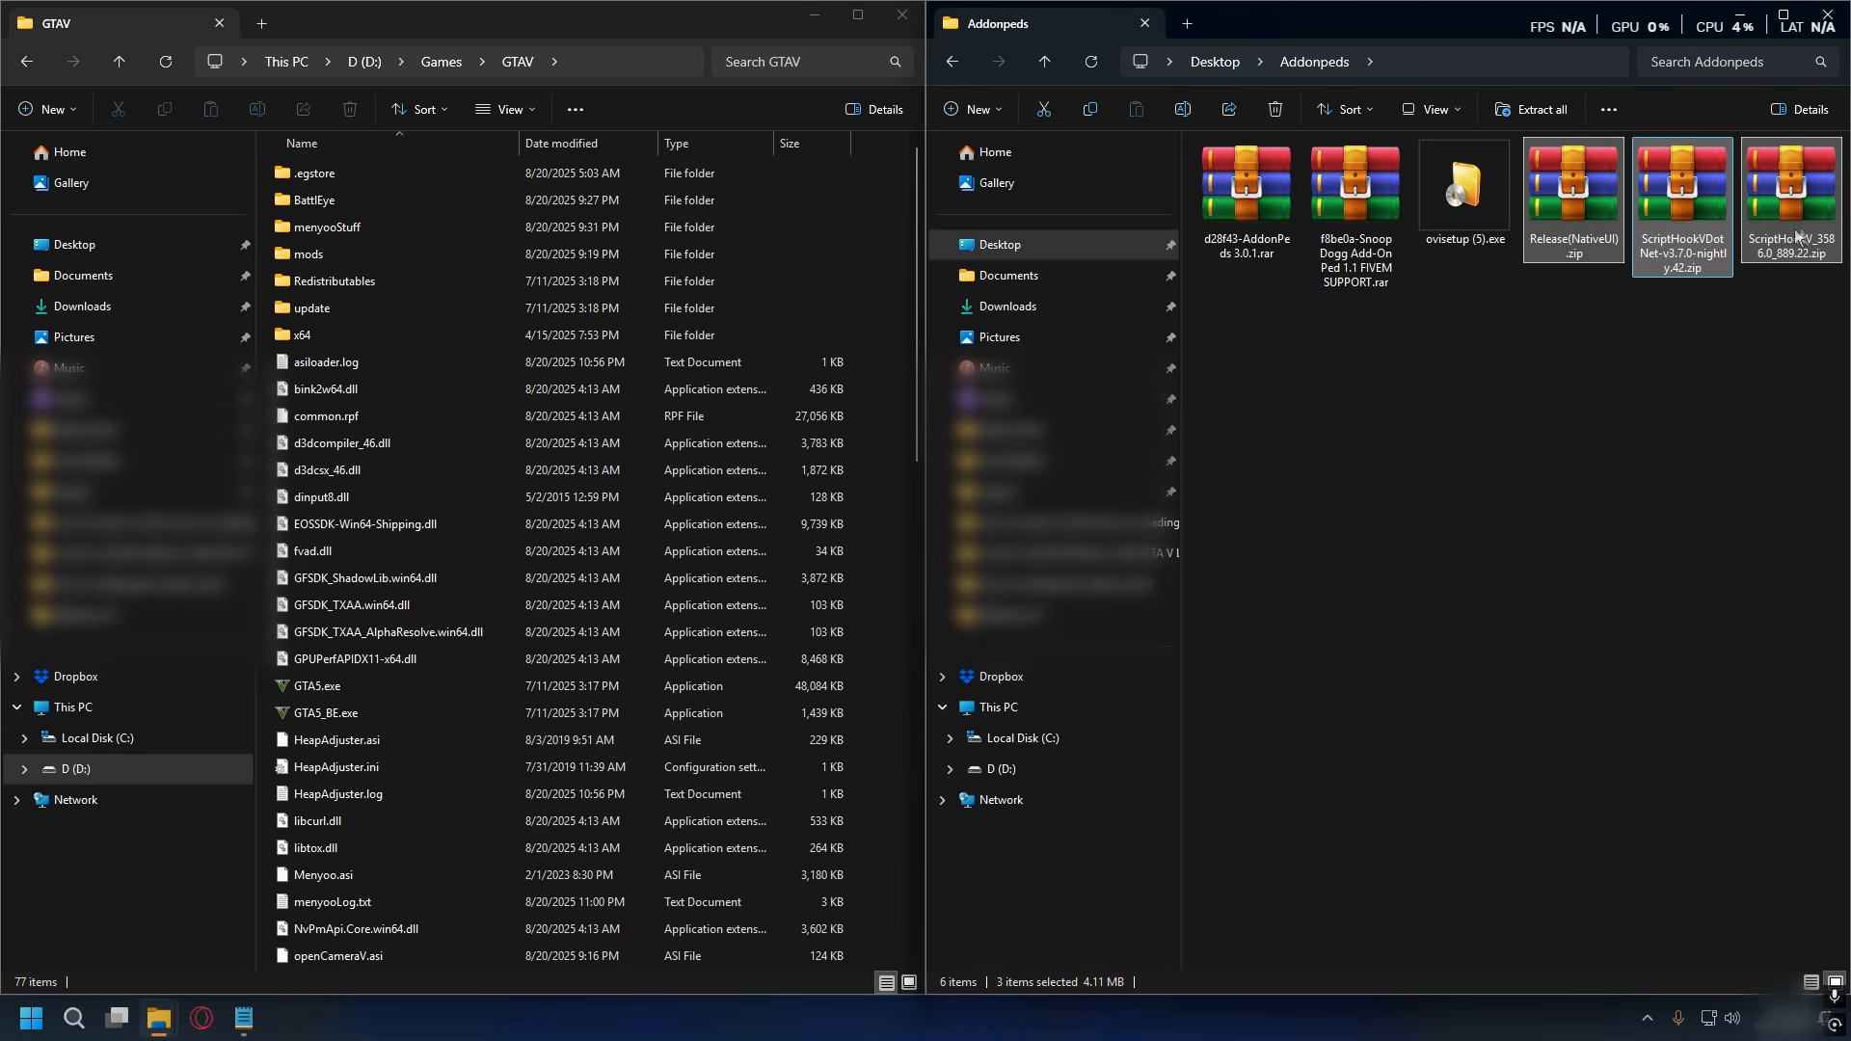
pyautogui.click(1774, 328)
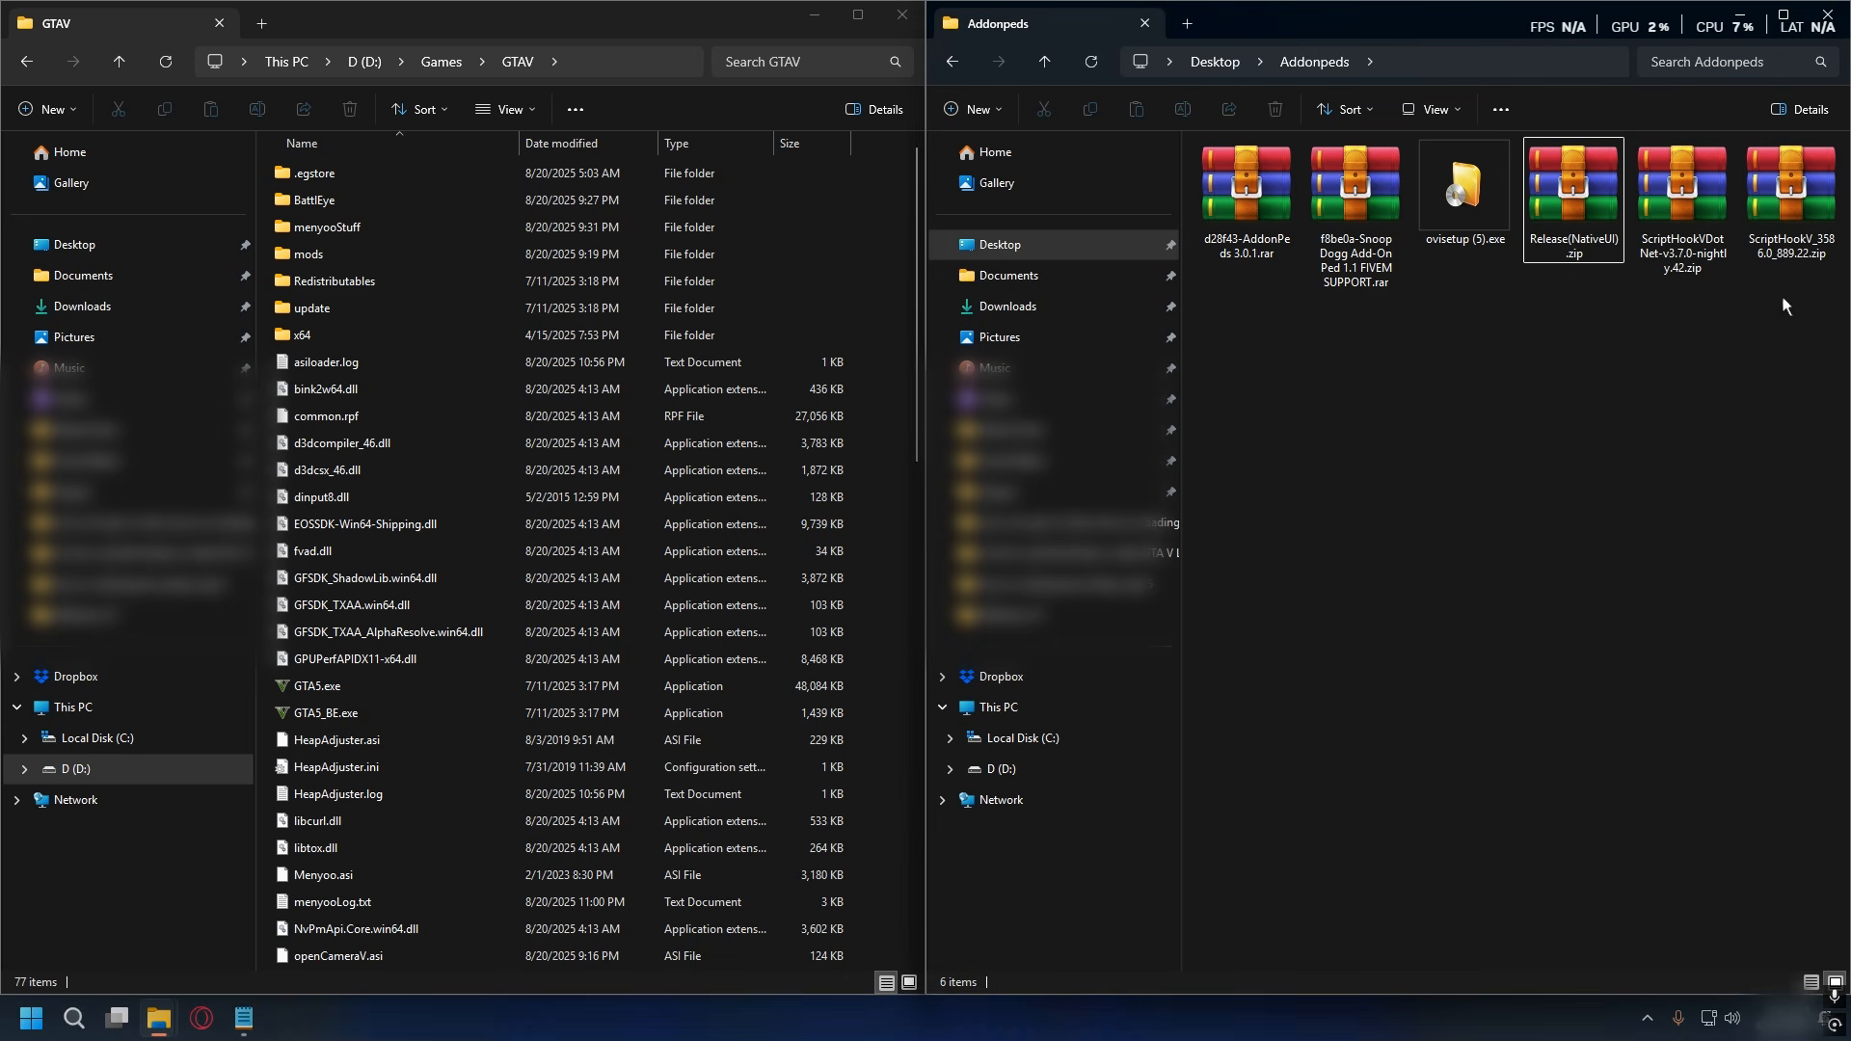
pyautogui.moveTo(1783, 305); pyautogui.dragTo(1572, 226)
pyautogui.click(1756, 289)
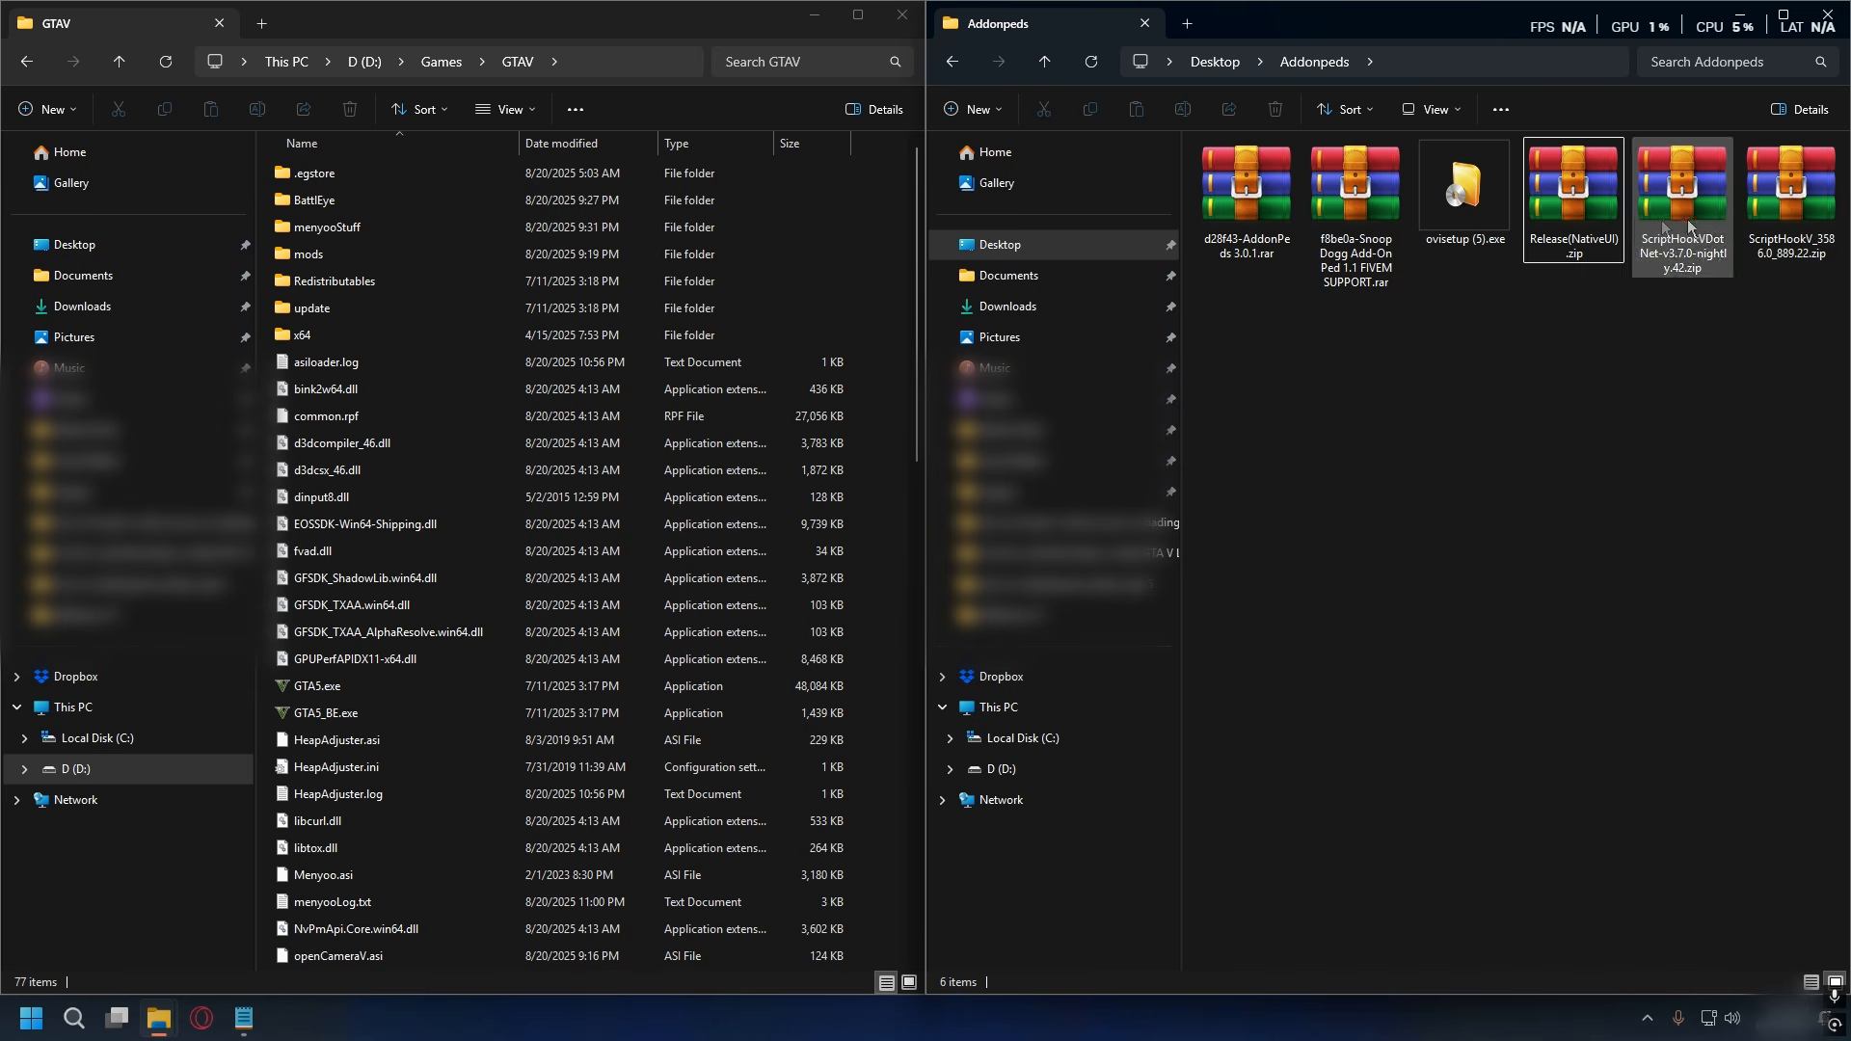
# - Open ScriptHookV_3586.0_889.22.zip in WinRAR beside the game folder and go into its bin folder
pyautogui.click(1789, 202)
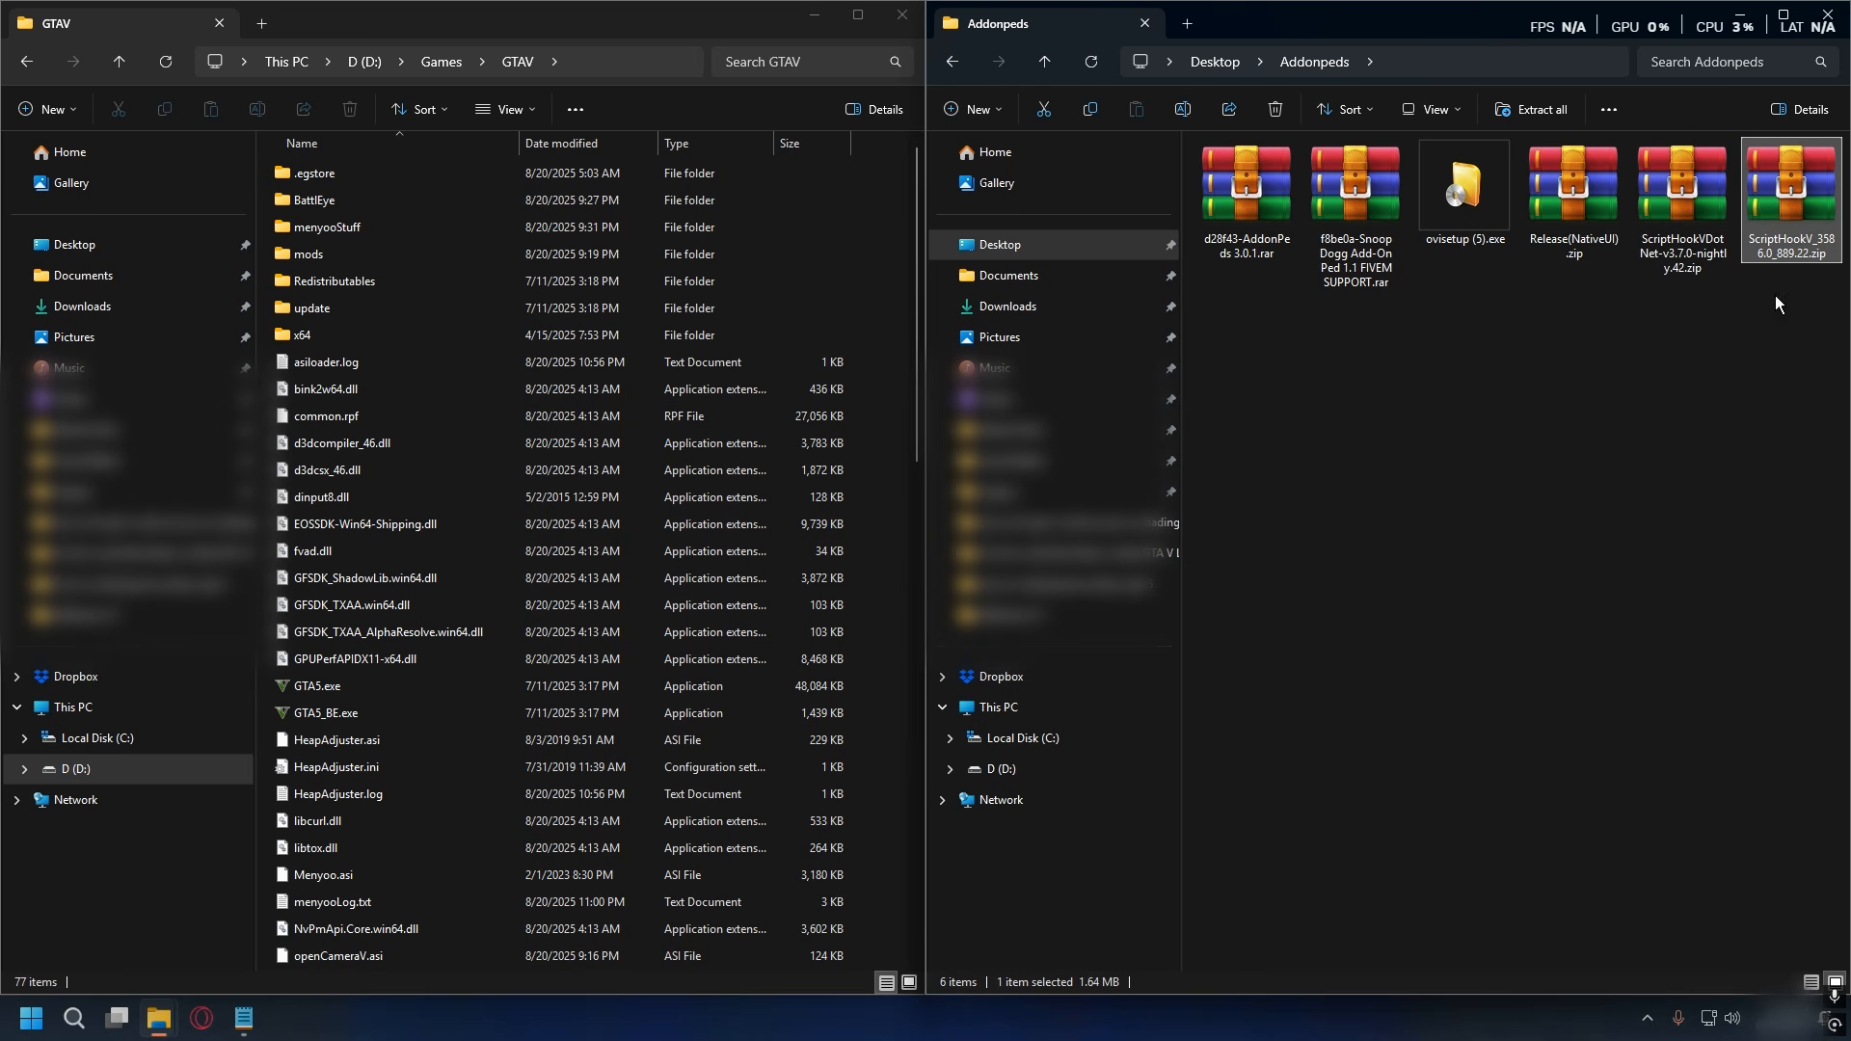
pyautogui.rightClick(1779, 208)
pyautogui.click(1581, 280)
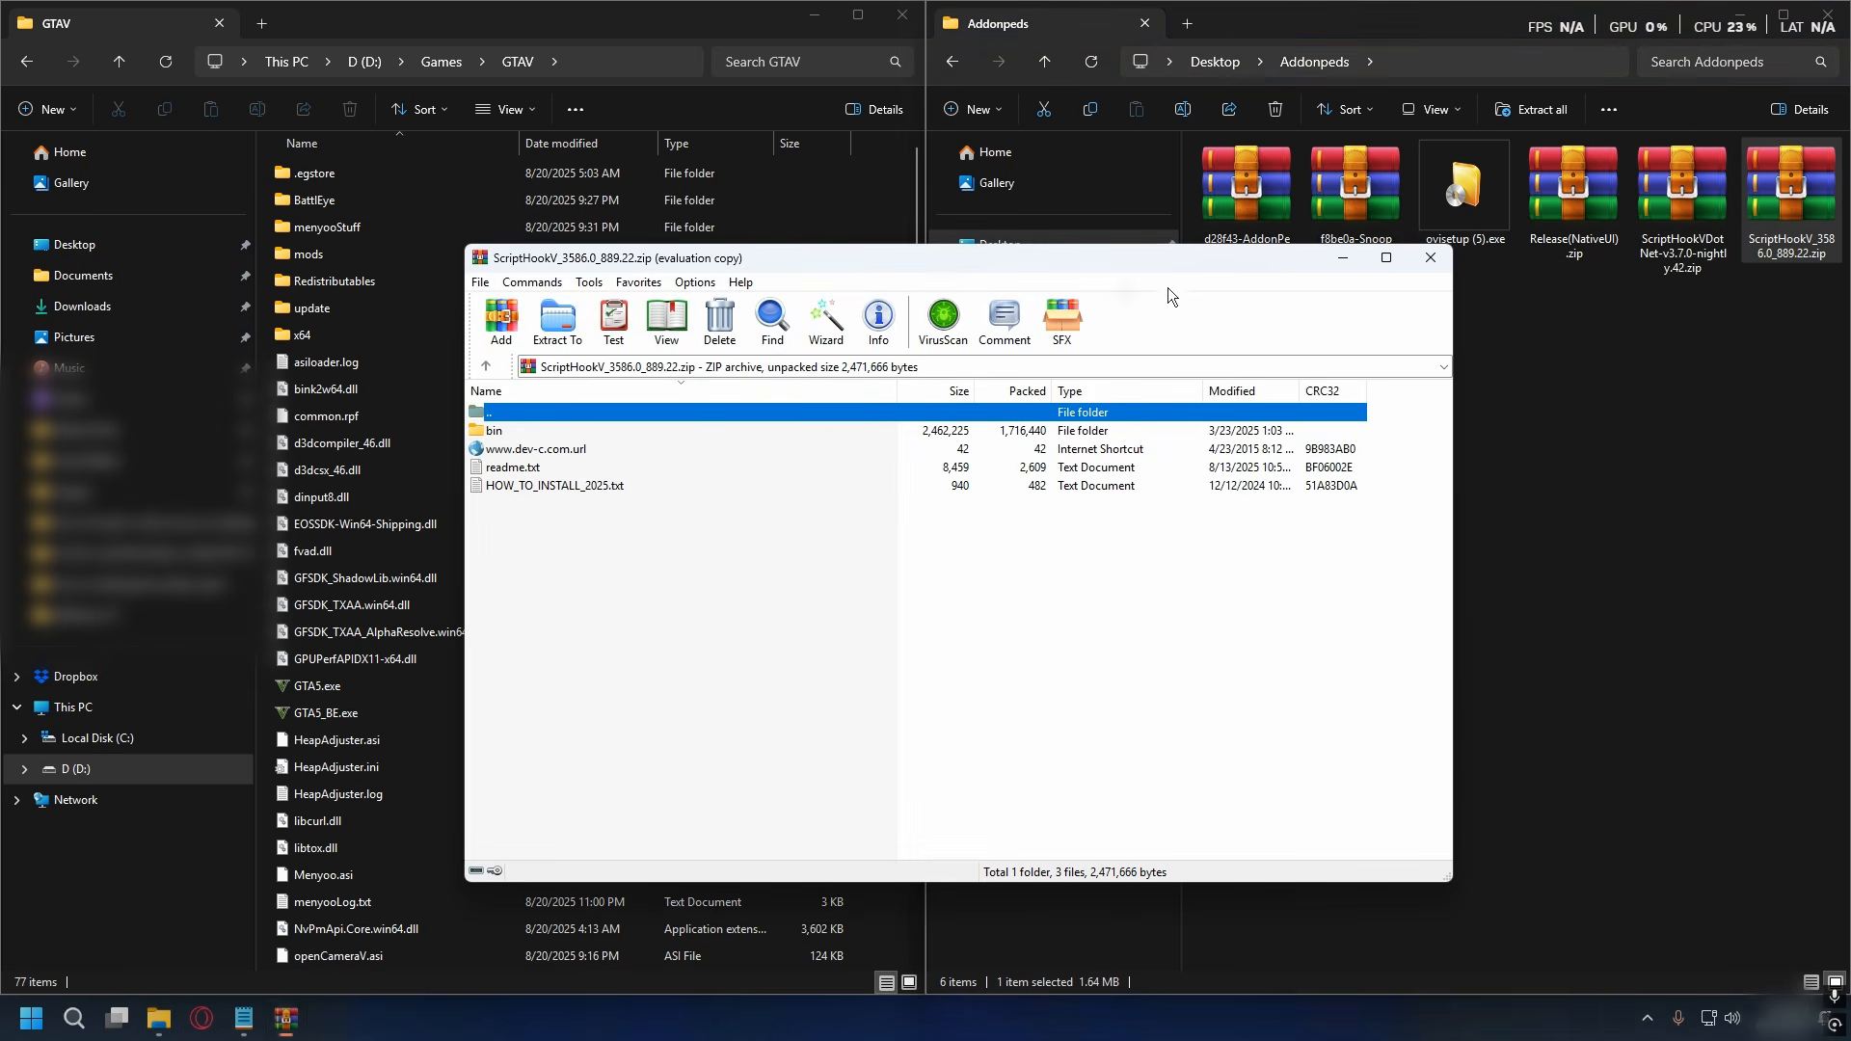
pyautogui.moveTo(1169, 260); pyautogui.dragTo(1620, 255)
pyautogui.click(1554, 487)
pyautogui.doubleClick(981, 426)
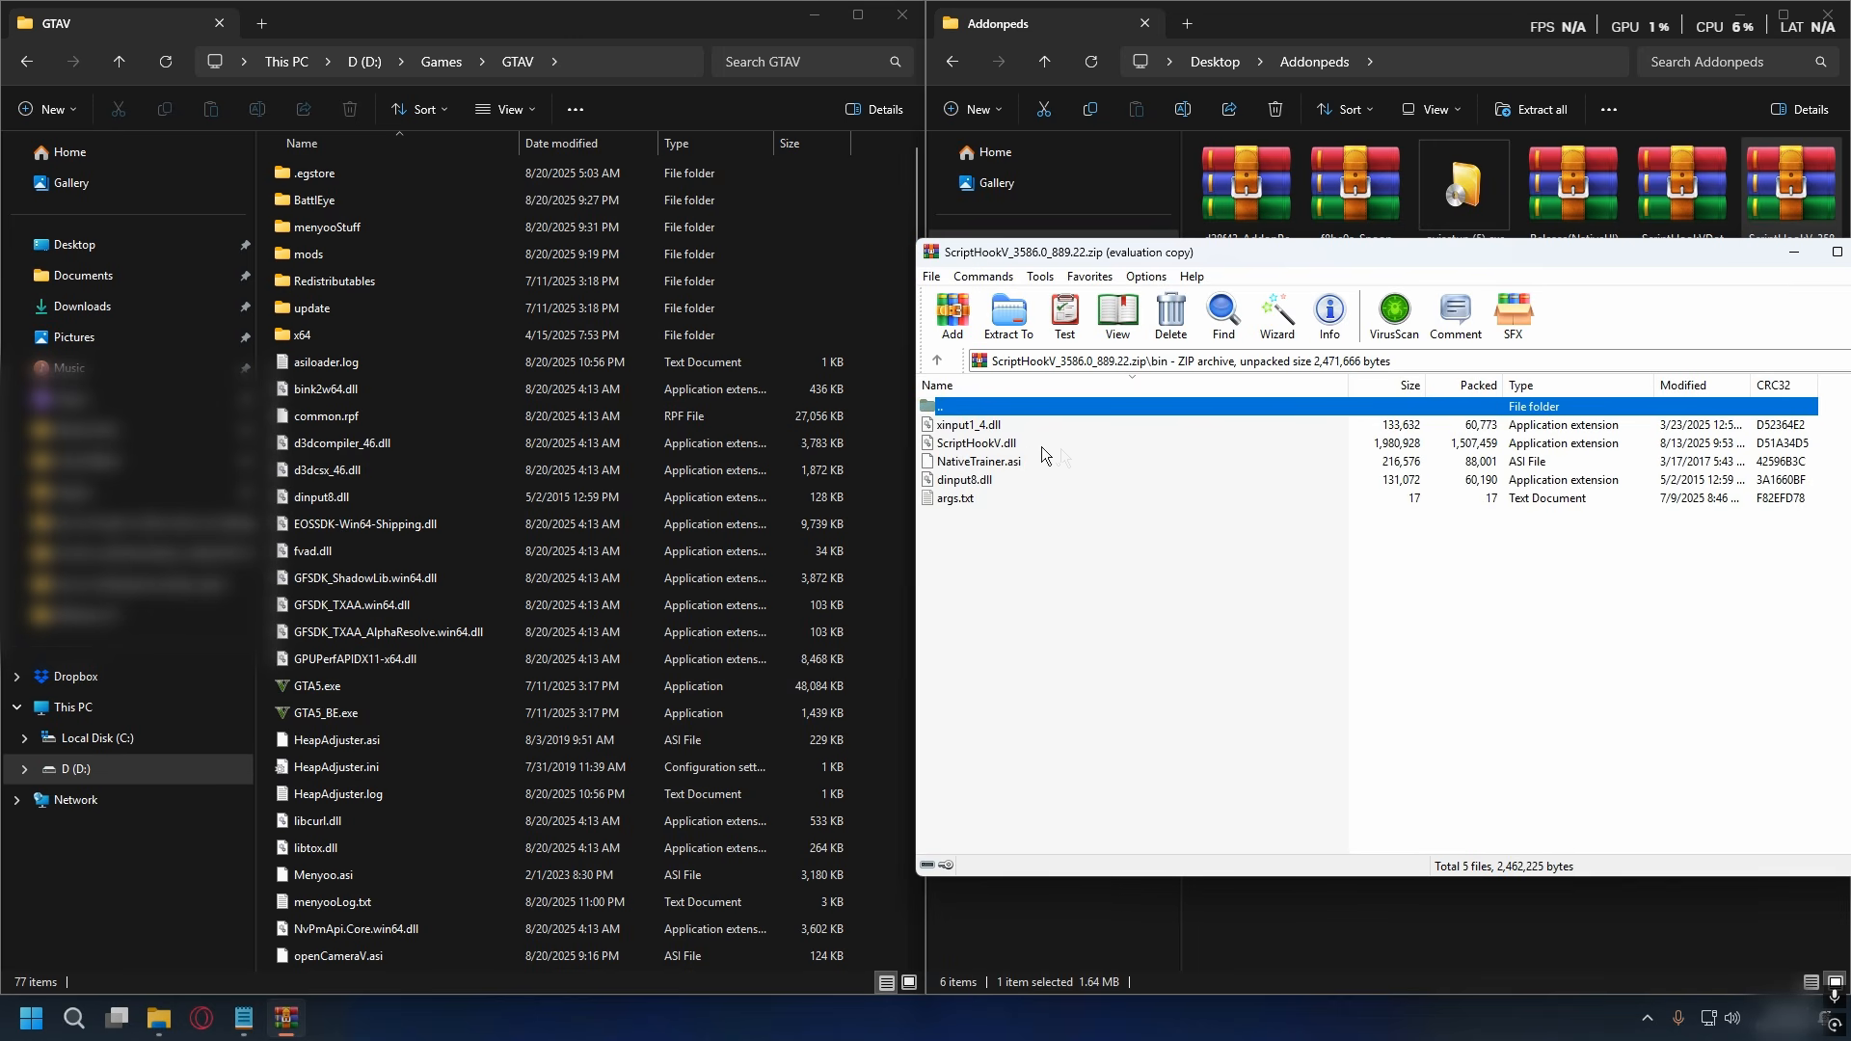
# - Copy xinput1_4.dll, ScriptHookV.dll and dinput8.dll from the archive into the GTAV folder and close the archive
pyautogui.click(966, 426)
pyautogui.keyDown('ctrl'); pyautogui.click(993, 446); pyautogui.keyUp('ctrl')
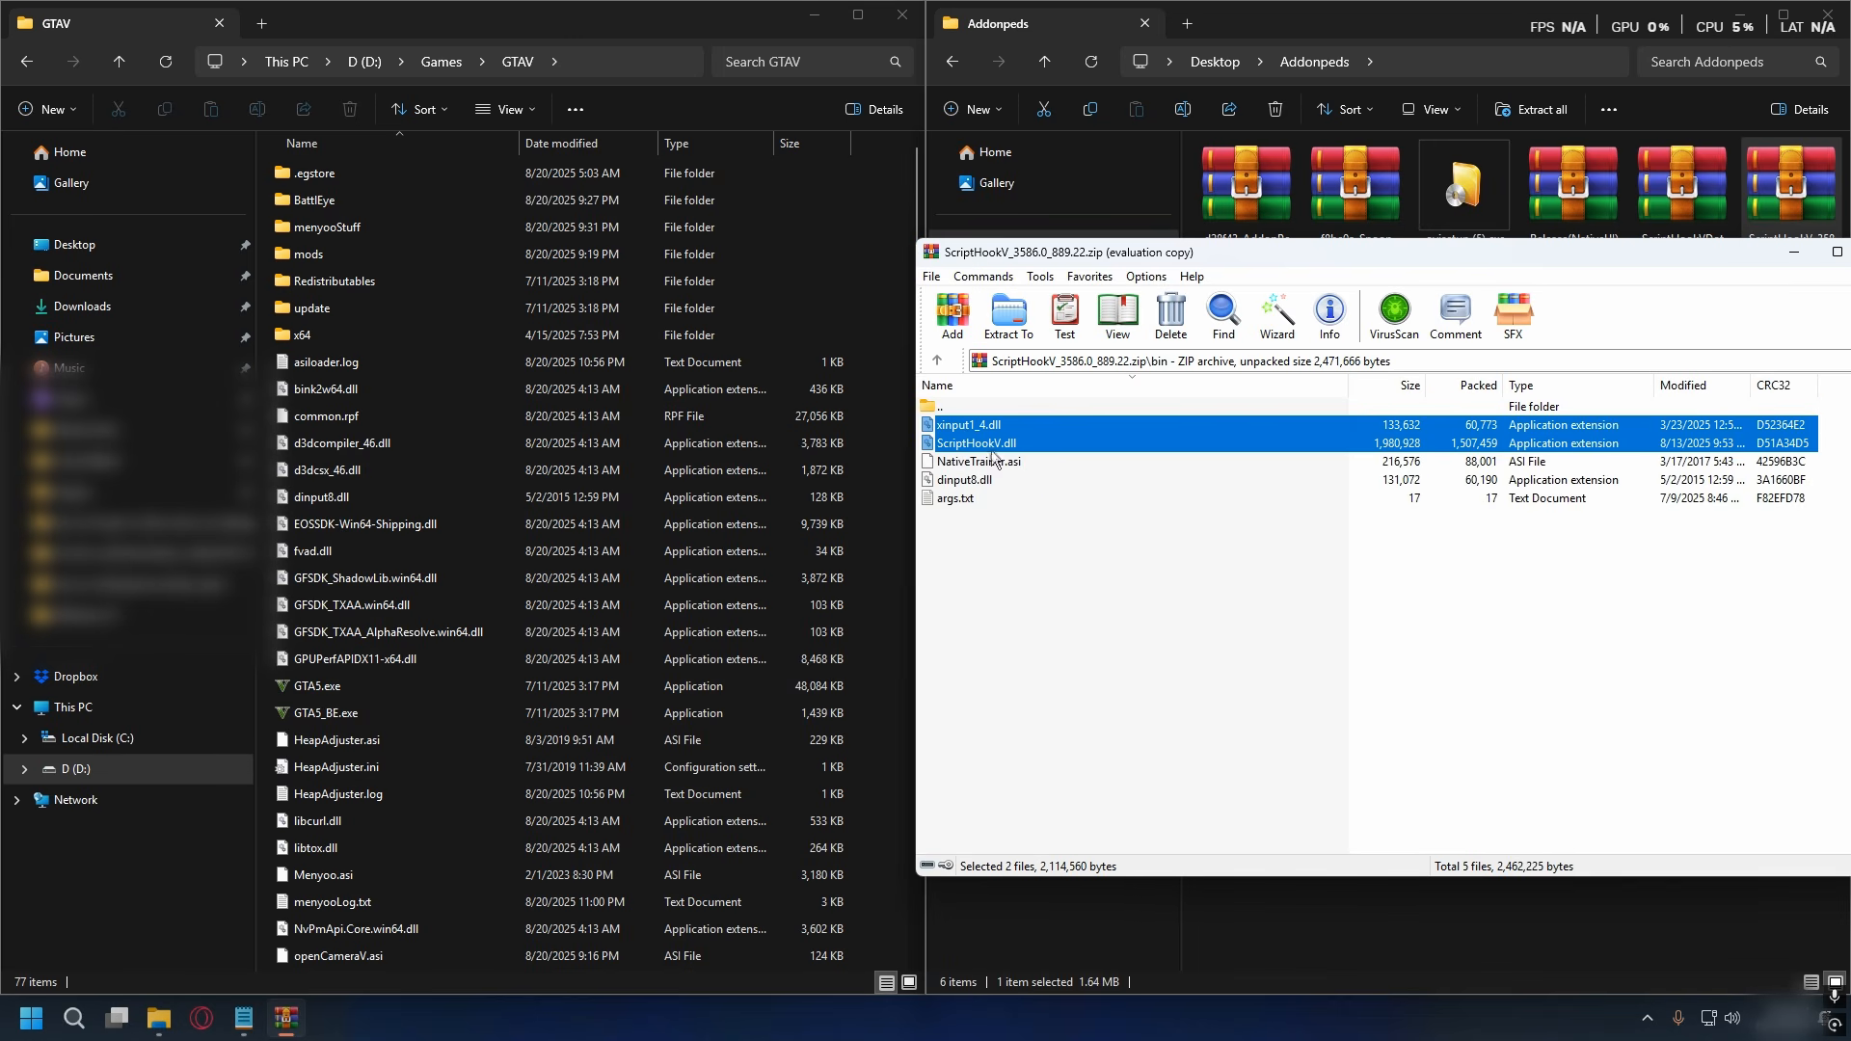
pyautogui.keyDown('ctrl'); pyautogui.click(974, 481); pyautogui.keyUp('ctrl')
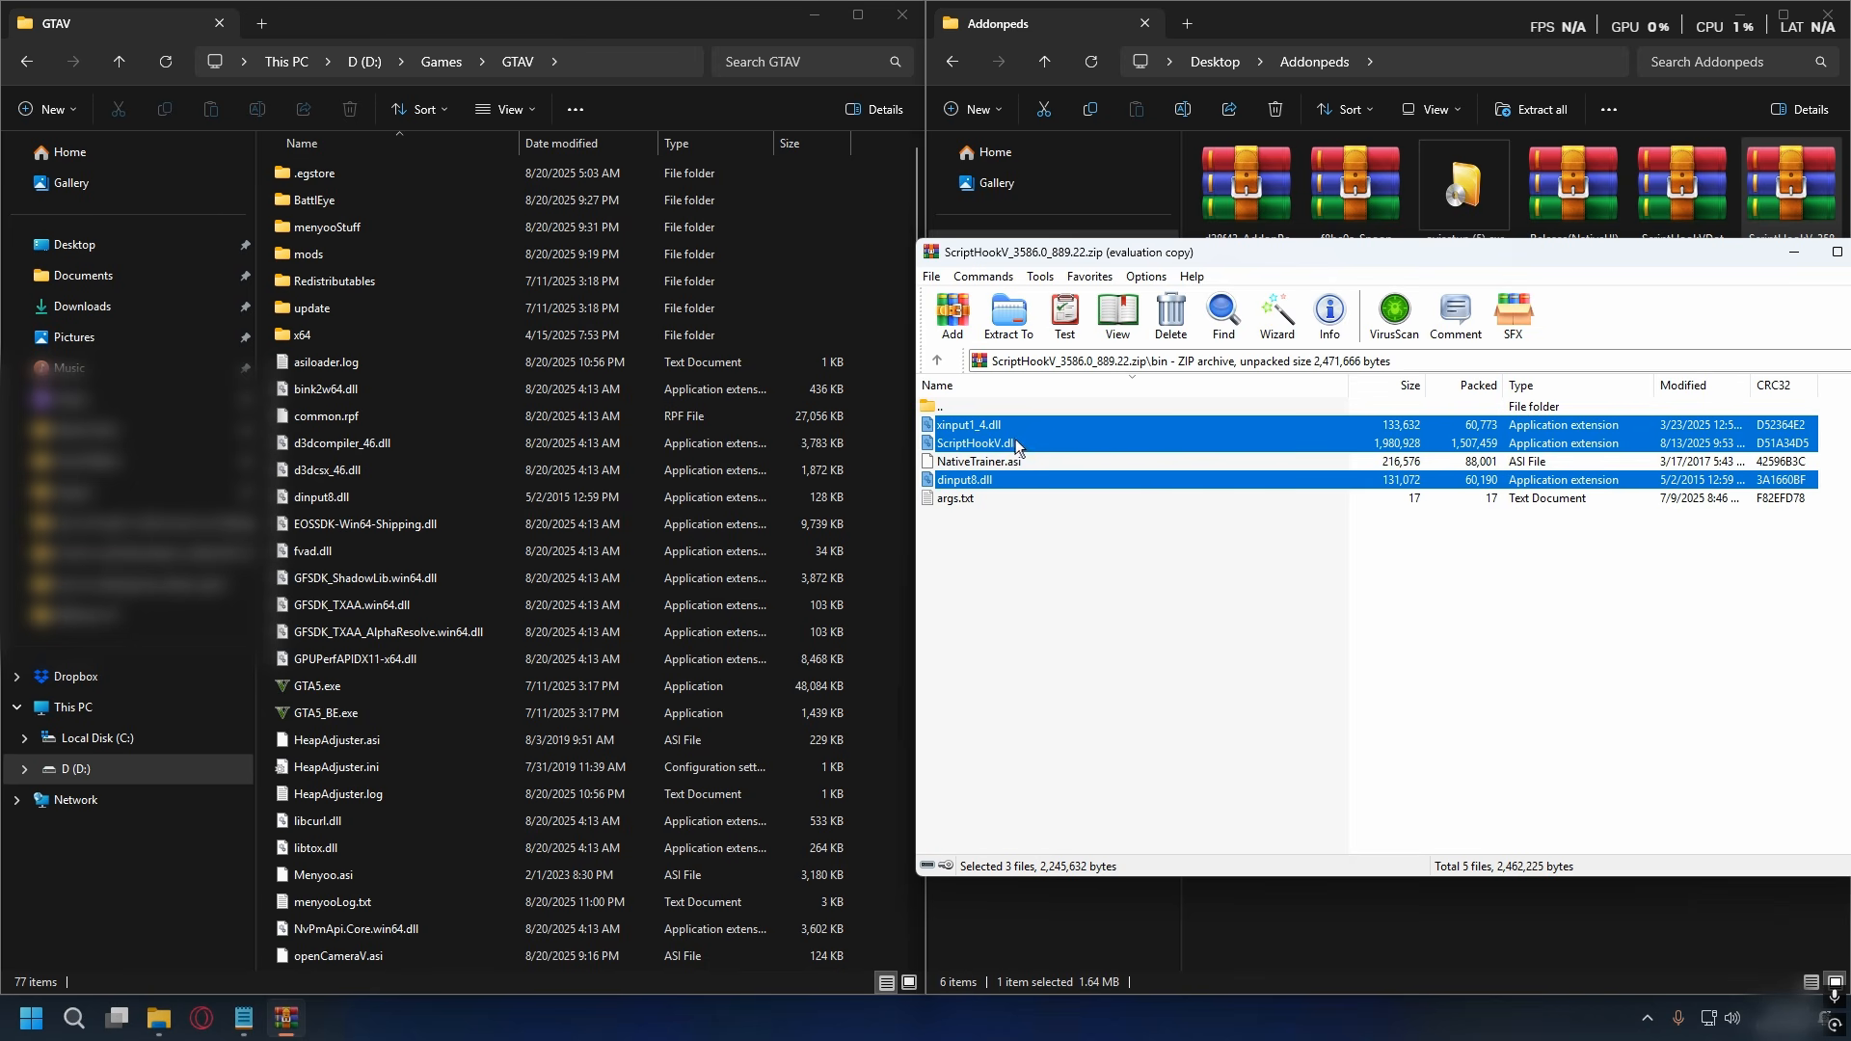
pyautogui.moveTo(1017, 446); pyautogui.dragTo(500, 438)
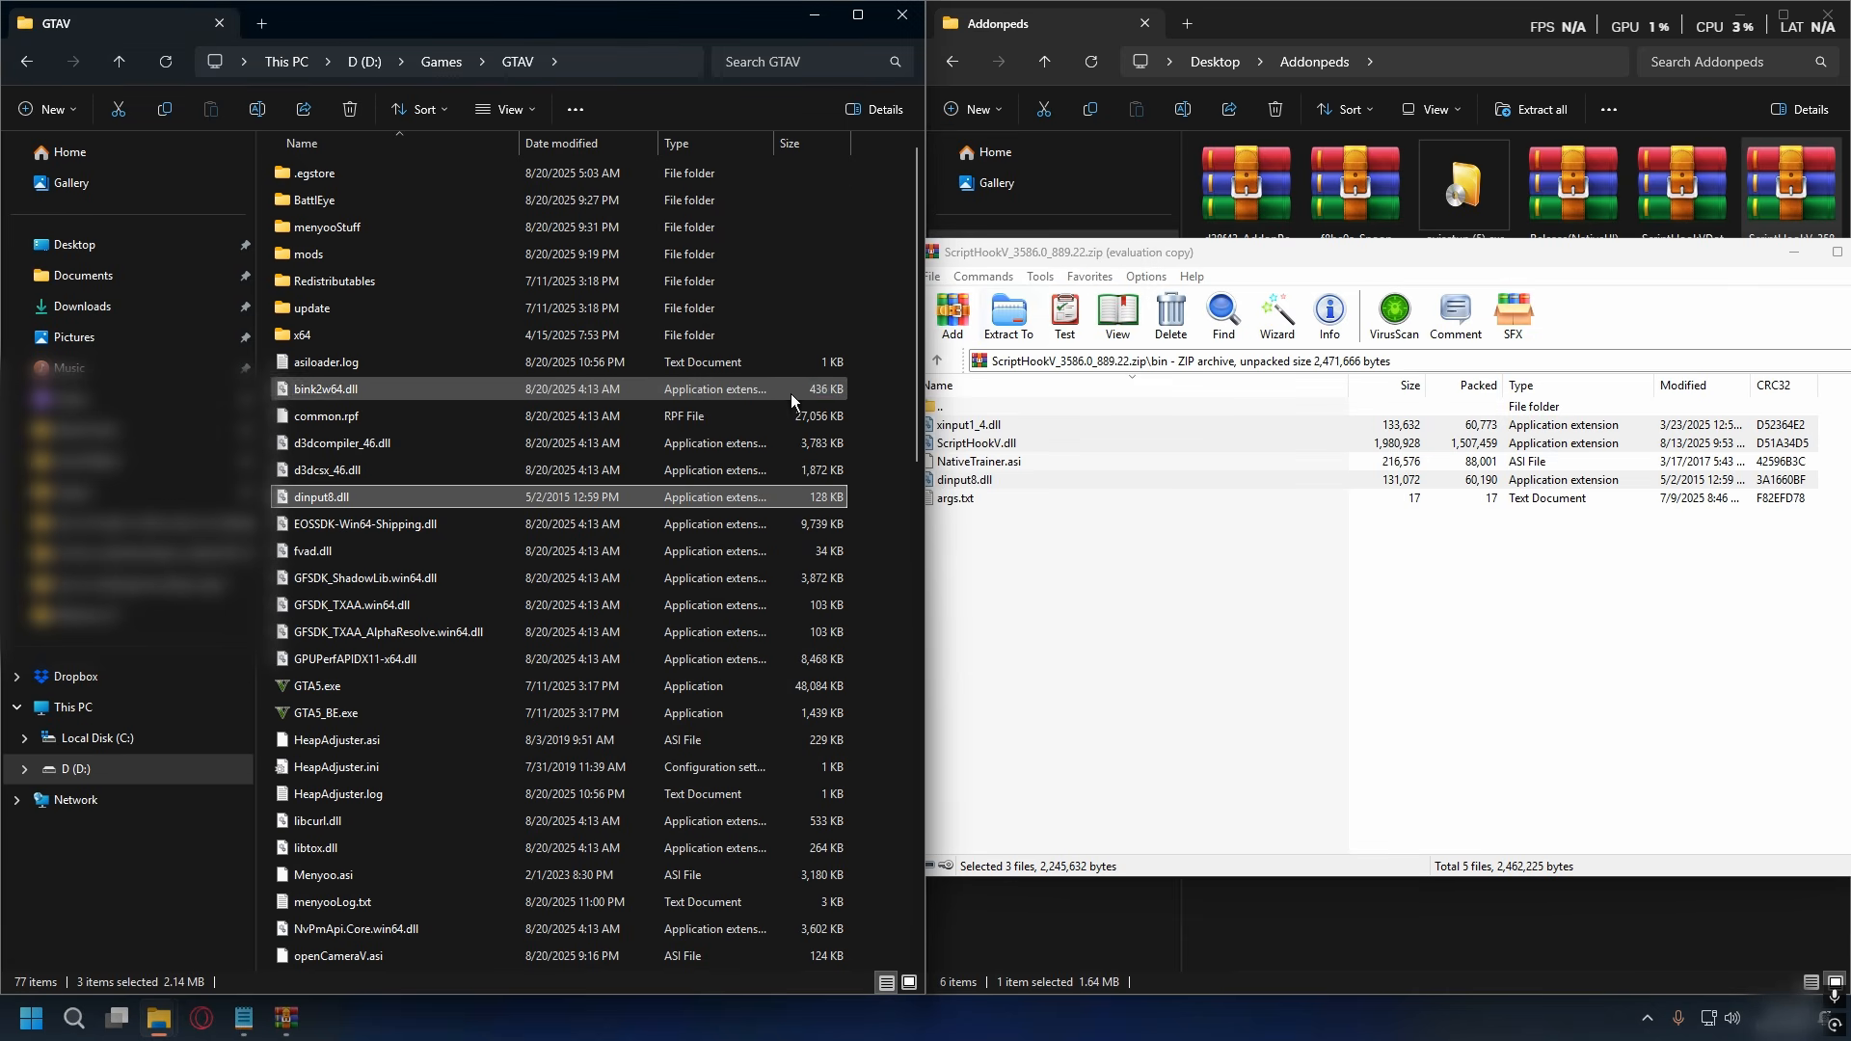
pyautogui.press('Escape')
# - Open the ScriptHookVDotNet v3.7.0 nightly archive and copy its files into the GTAV folder
pyautogui.click(1673, 205)
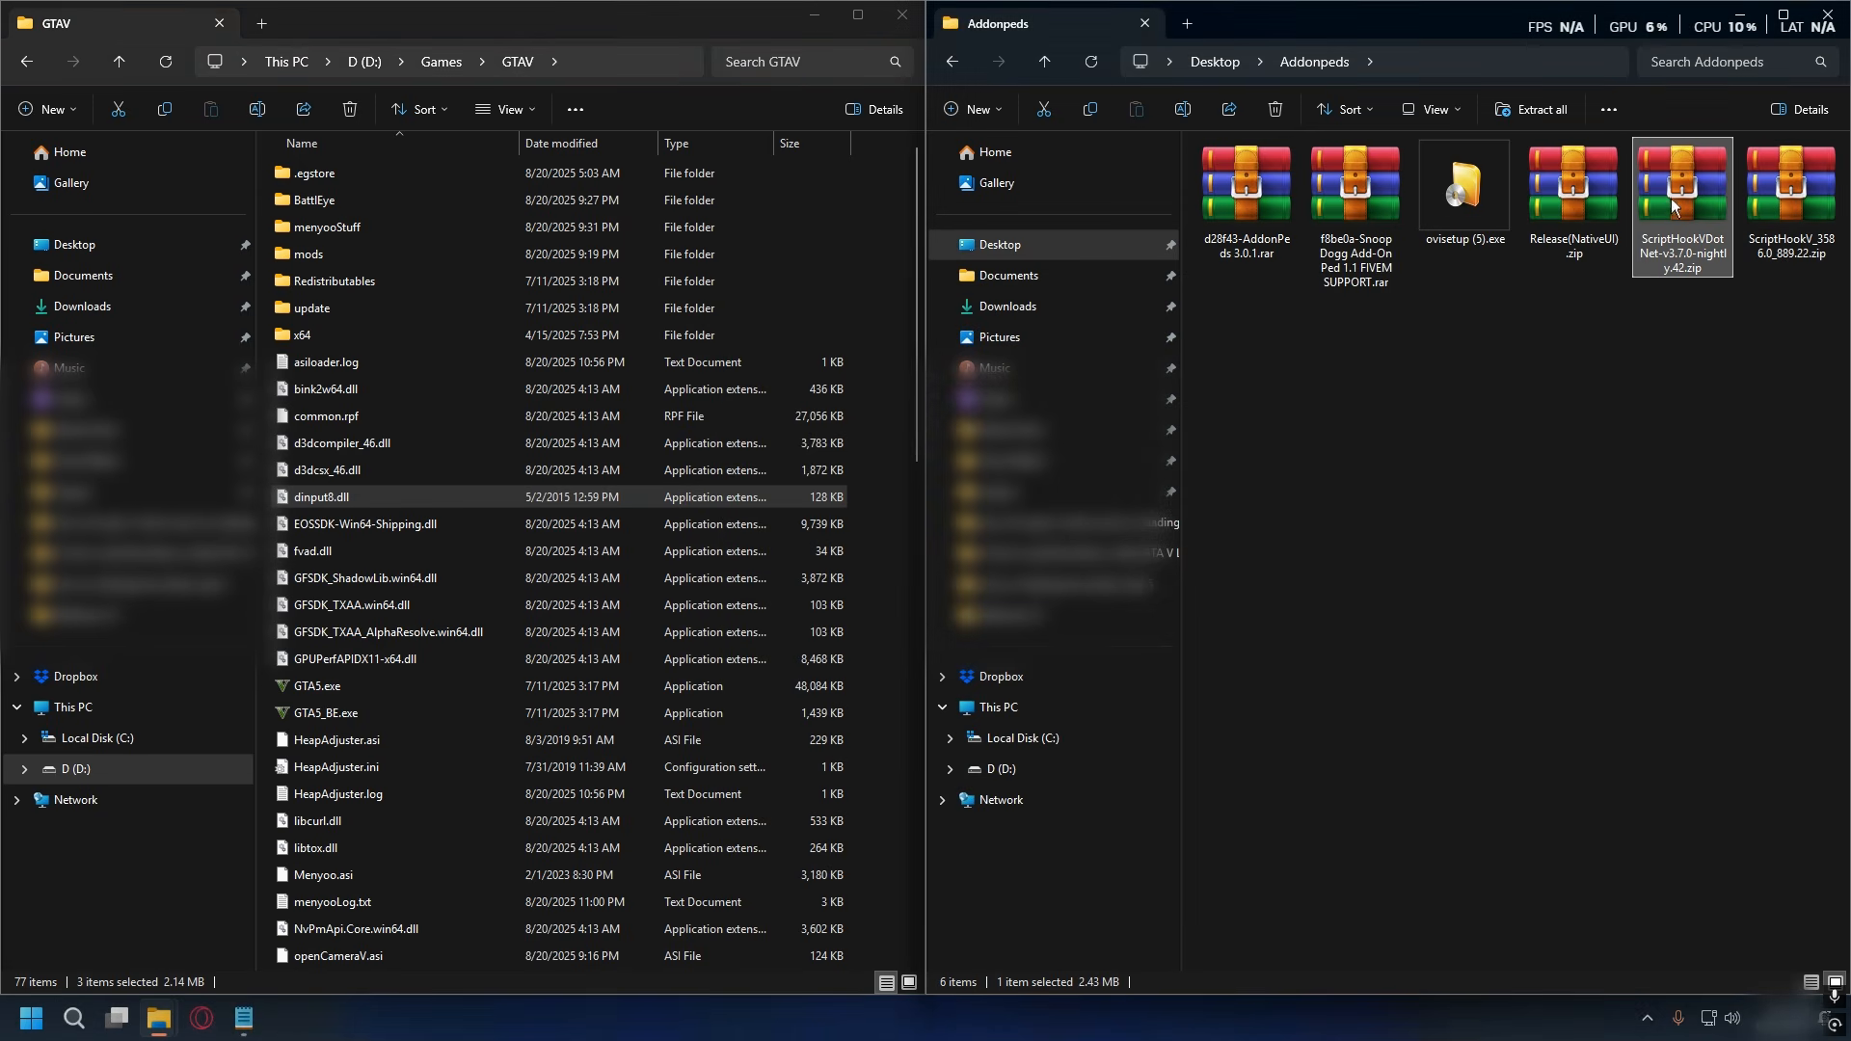
pyautogui.rightClick(1676, 192)
pyautogui.click(1581, 266)
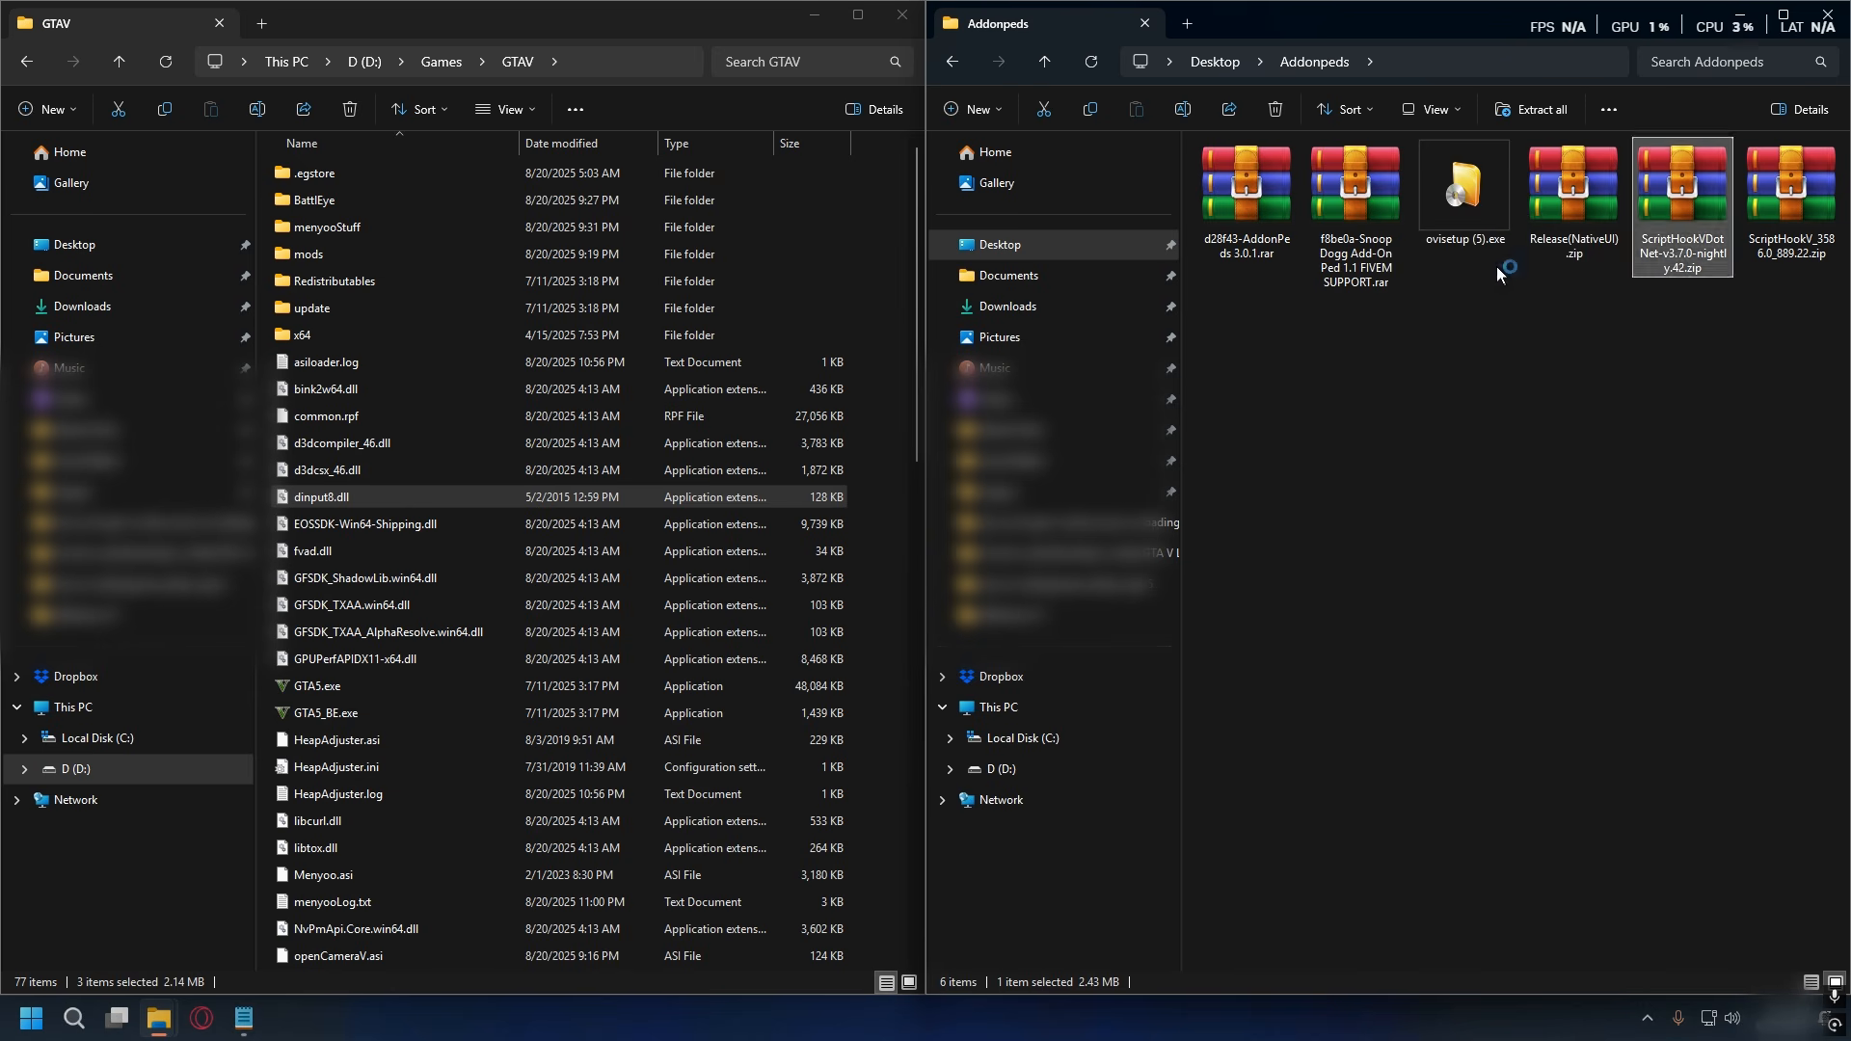
pyautogui.click(1776, 465)
pyautogui.moveTo(1780, 453); pyautogui.dragTo(442, 417)
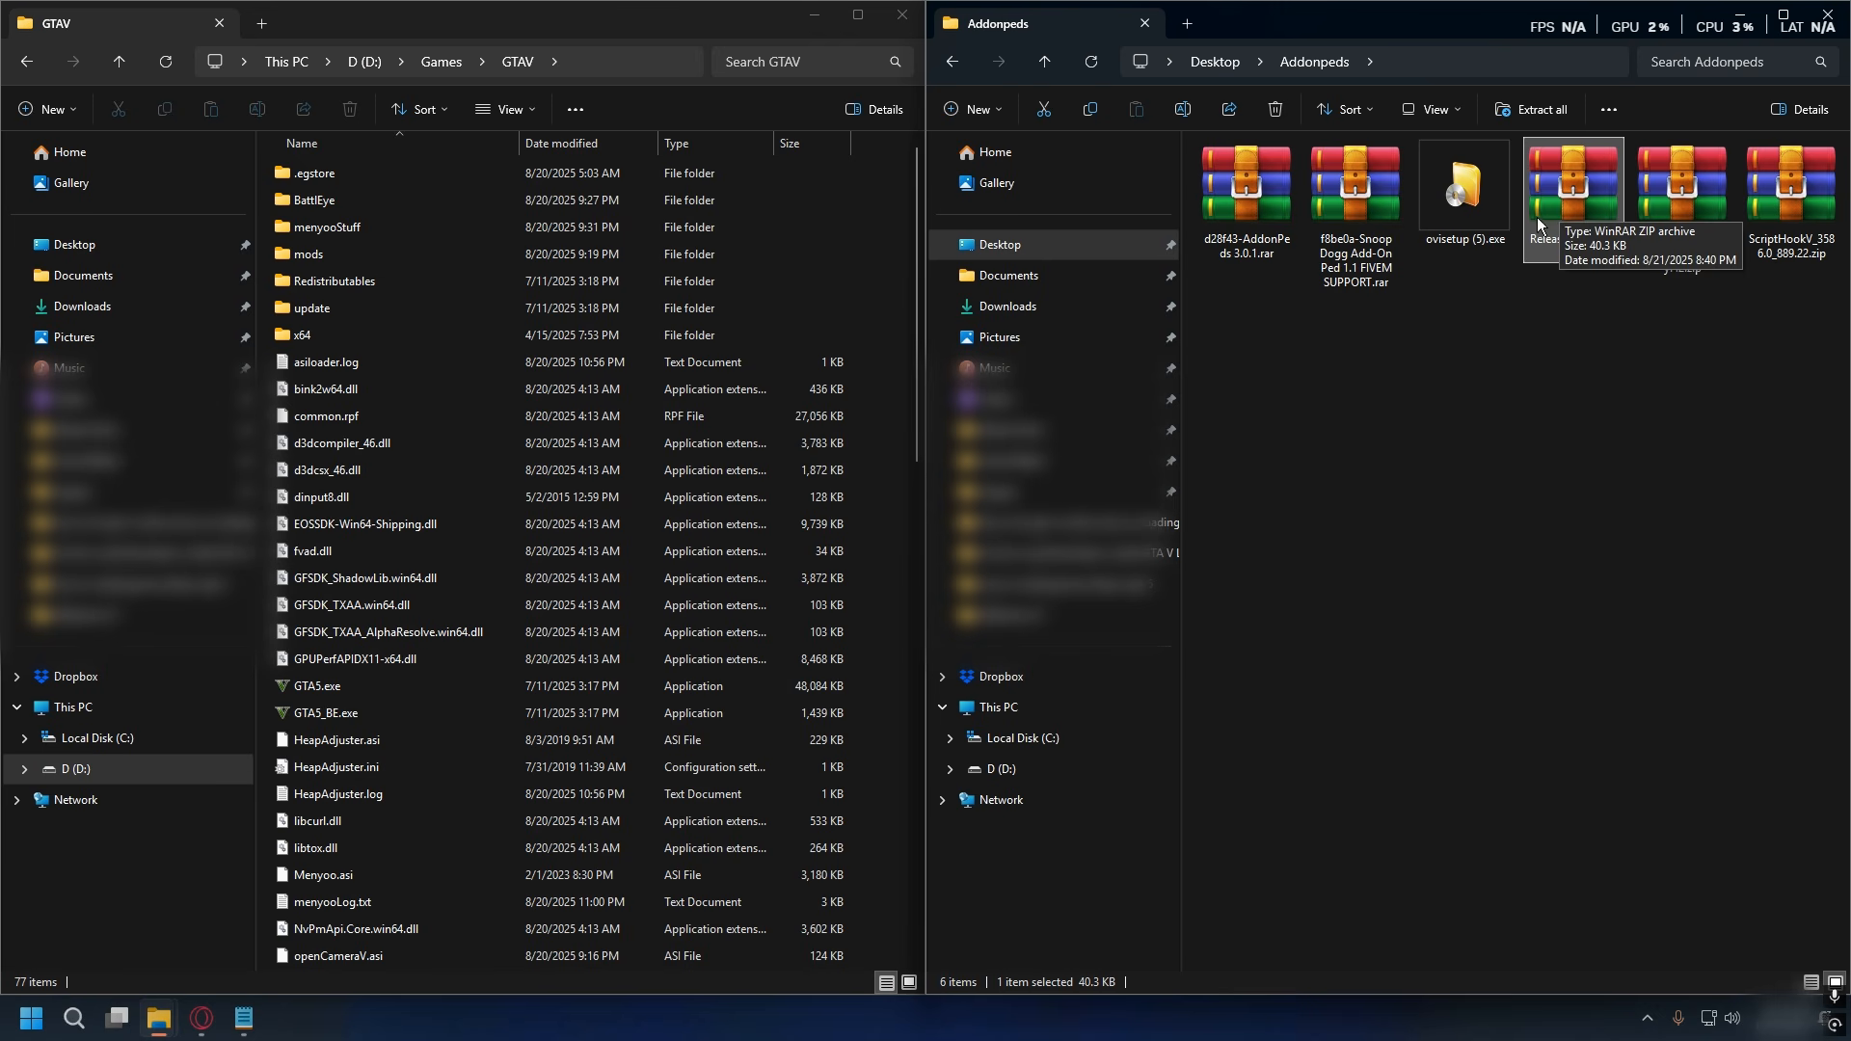
# - Open Release(NativeUI).zip in WinRAR and select NativeUI.xml and NativeUI.dll
pyautogui.rightClick(1576, 191)
pyautogui.click(1345, 154)
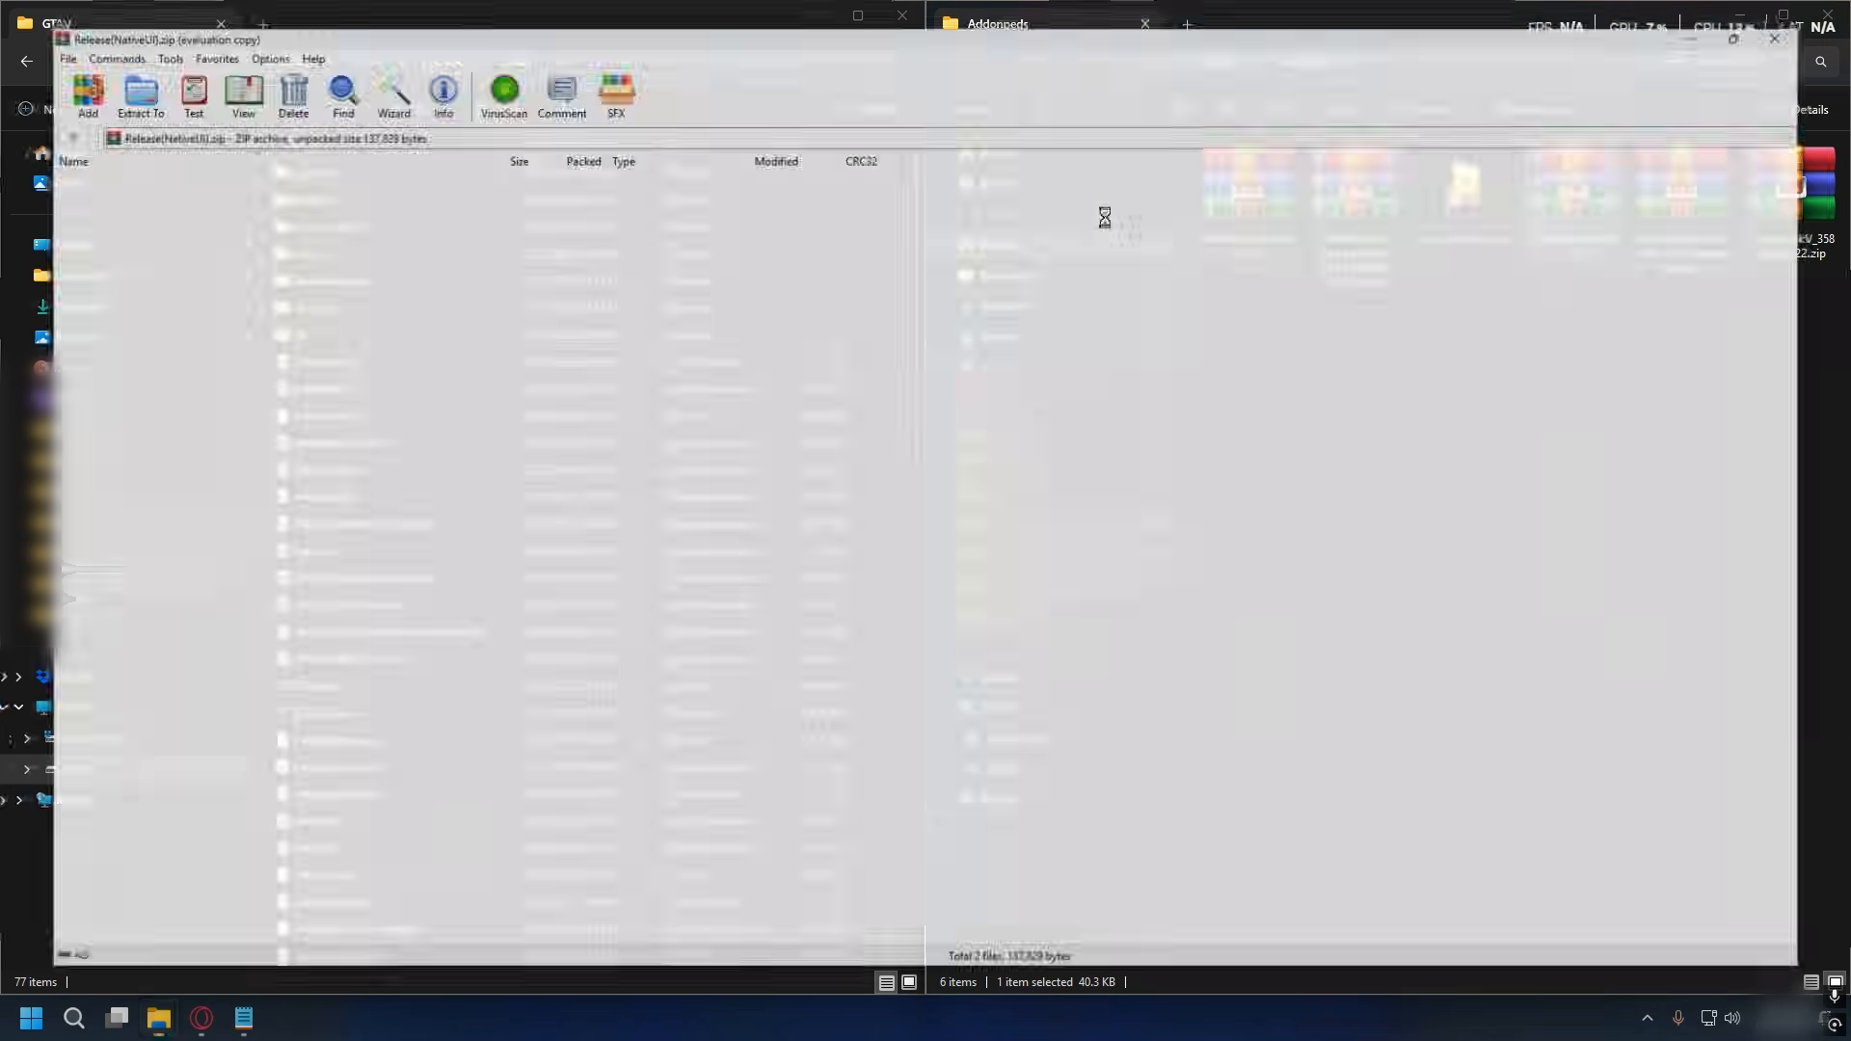
pyautogui.moveTo(1041, 265); pyautogui.dragTo(974, 205)
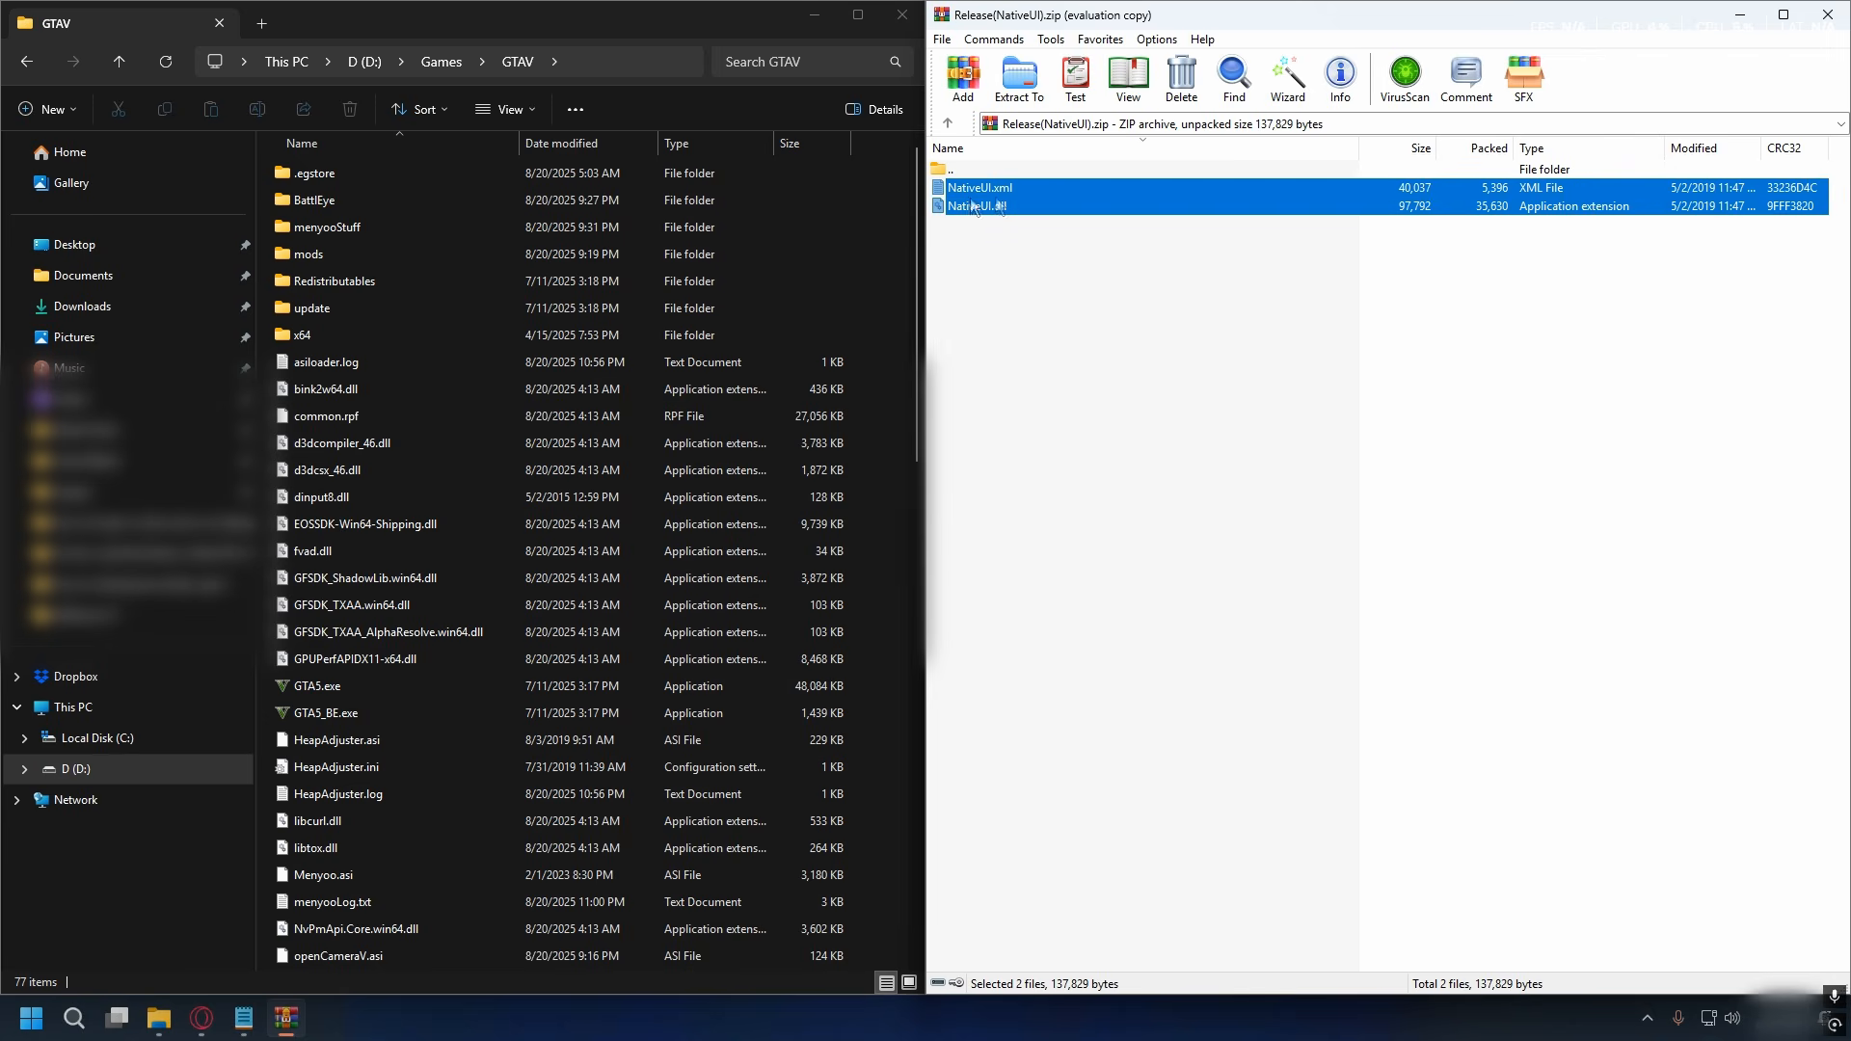
# - Create a folder named scripts inside the GTAV folder and copy NativeUI.xml and NativeUI.dll from the archive into it
pyautogui.click(893, 242)
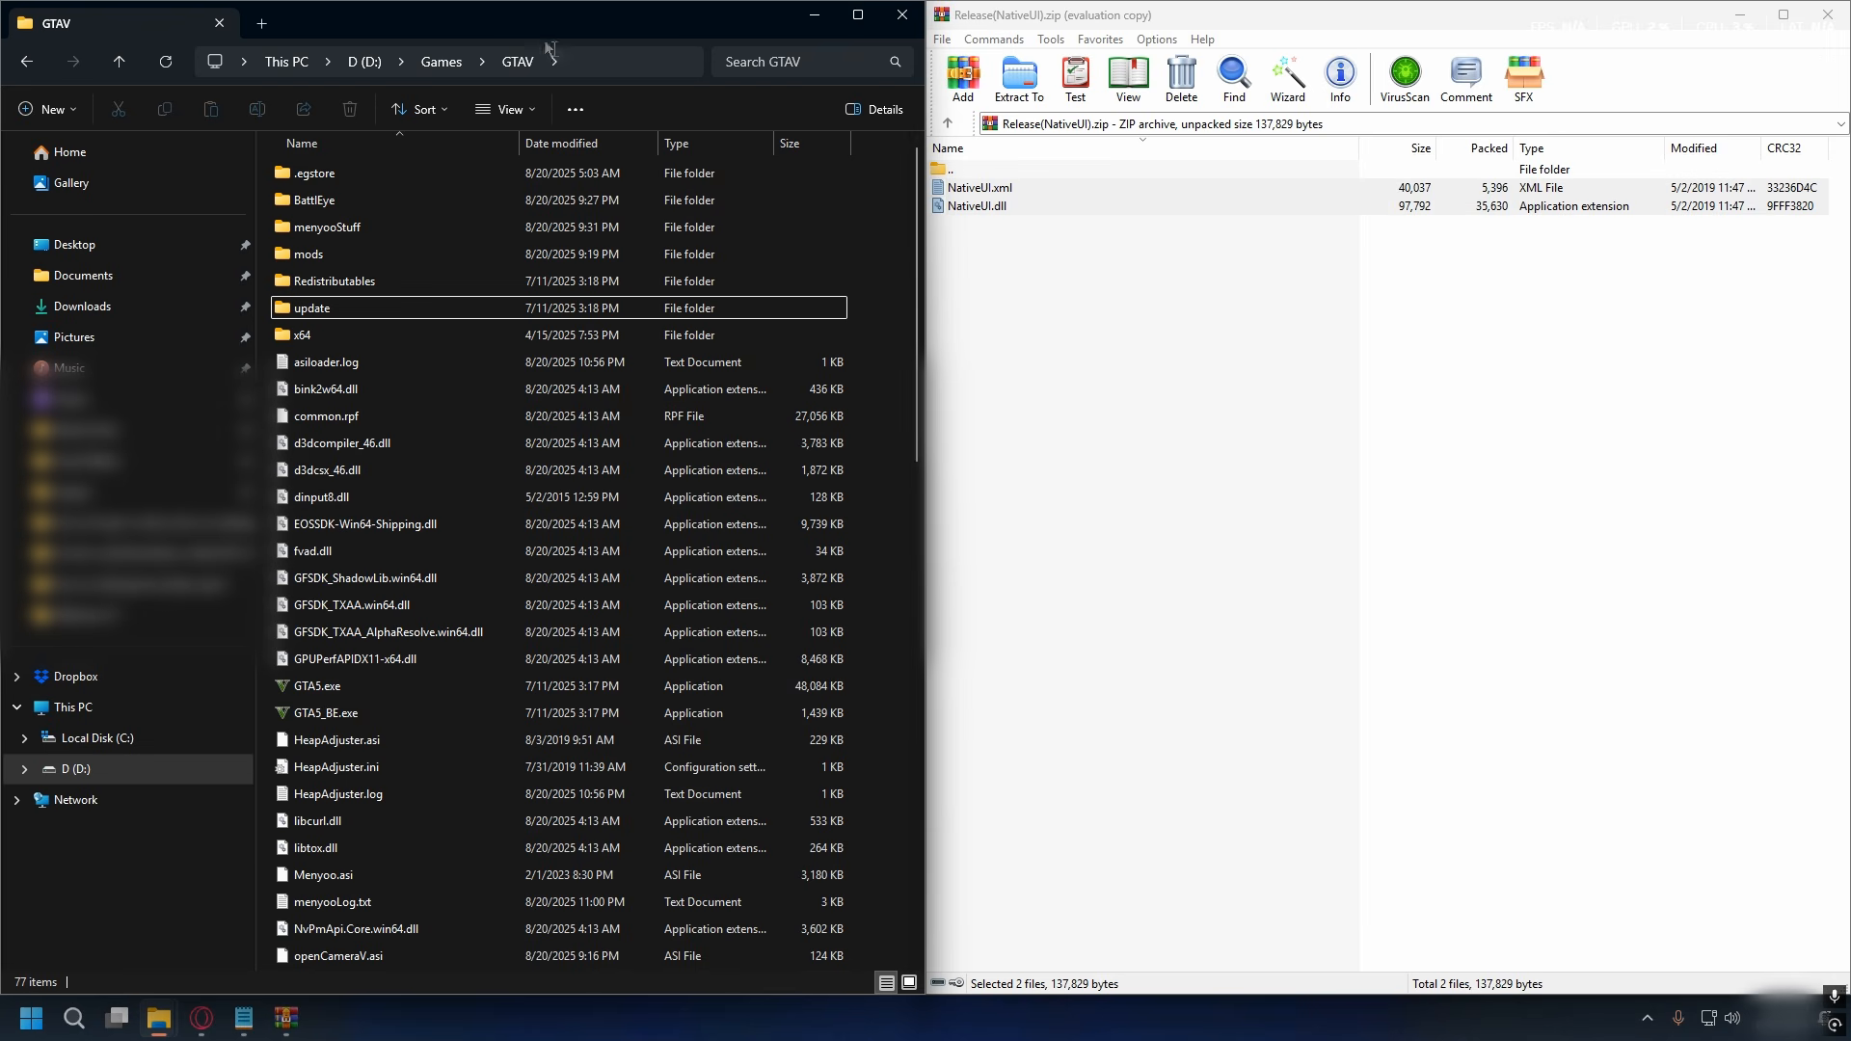
pyautogui.rightClick(873, 252)
pyautogui.rightClick(850, 220)
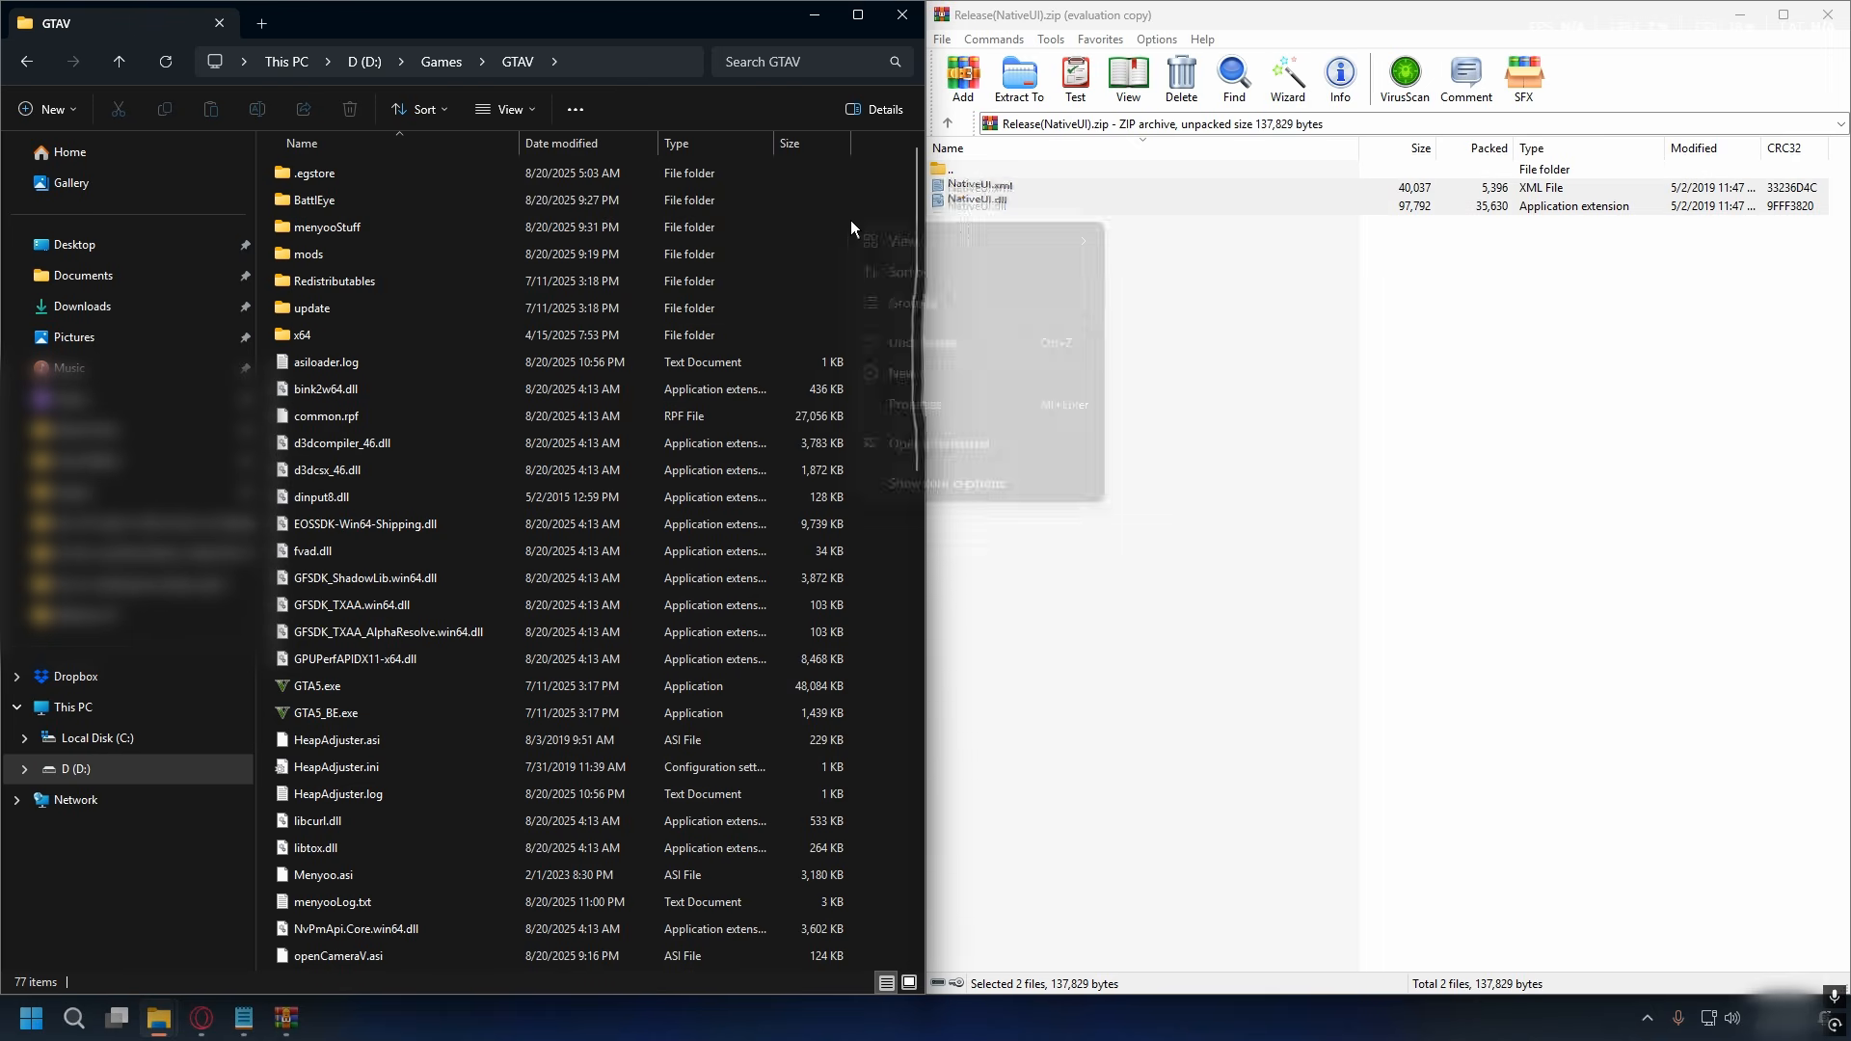
pyautogui.moveTo(992, 372)
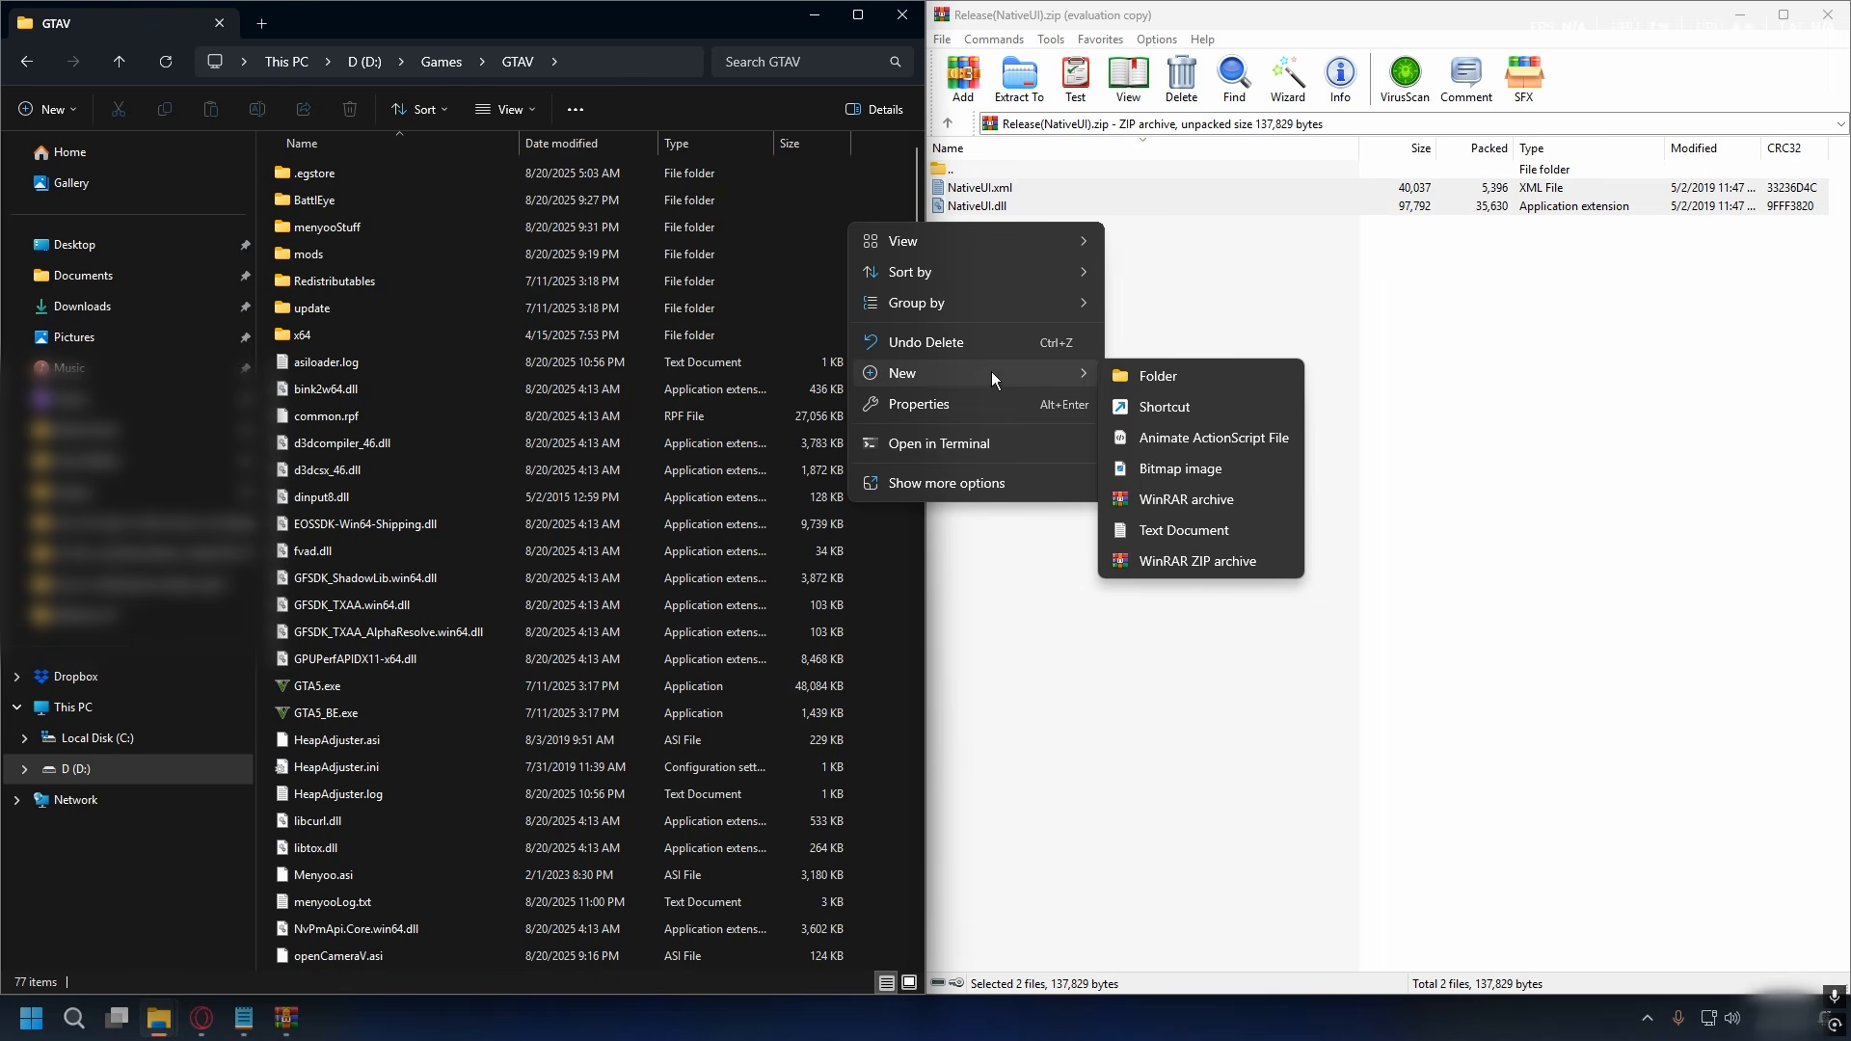
pyautogui.click(1170, 382)
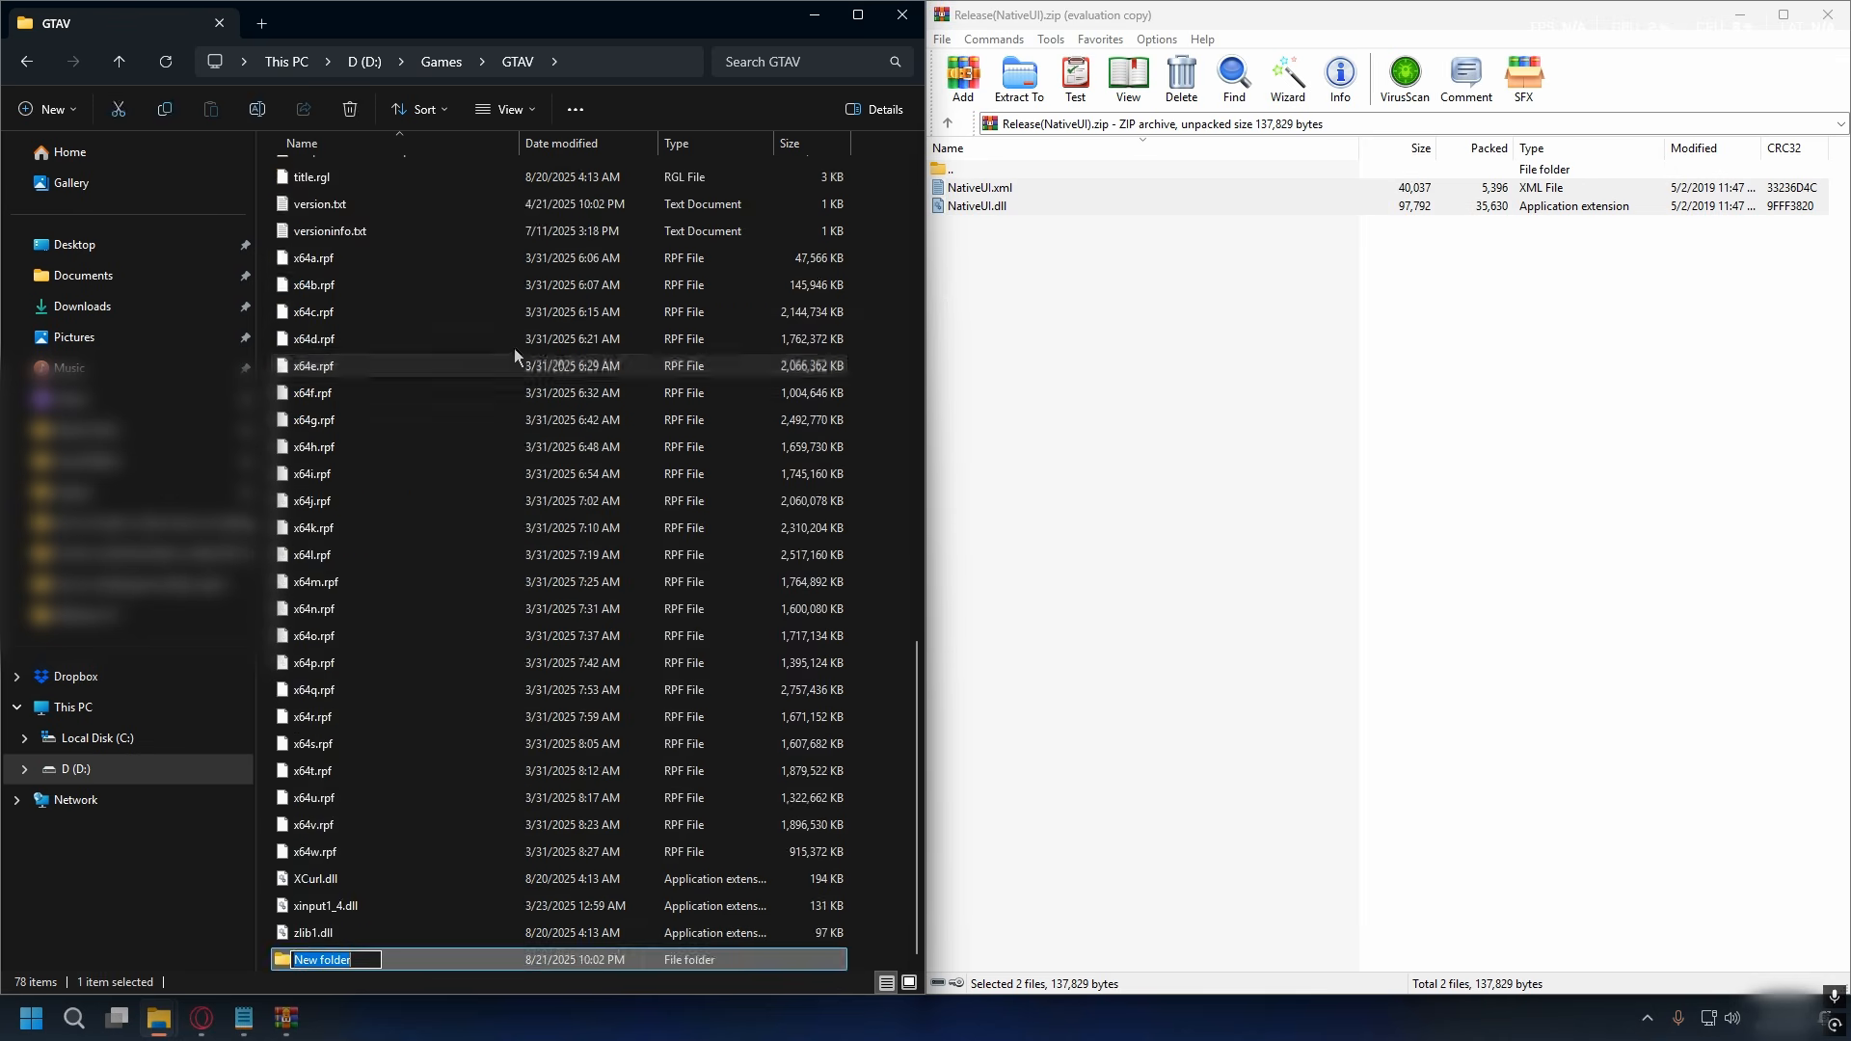
pyautogui.rightClick(297, 280)
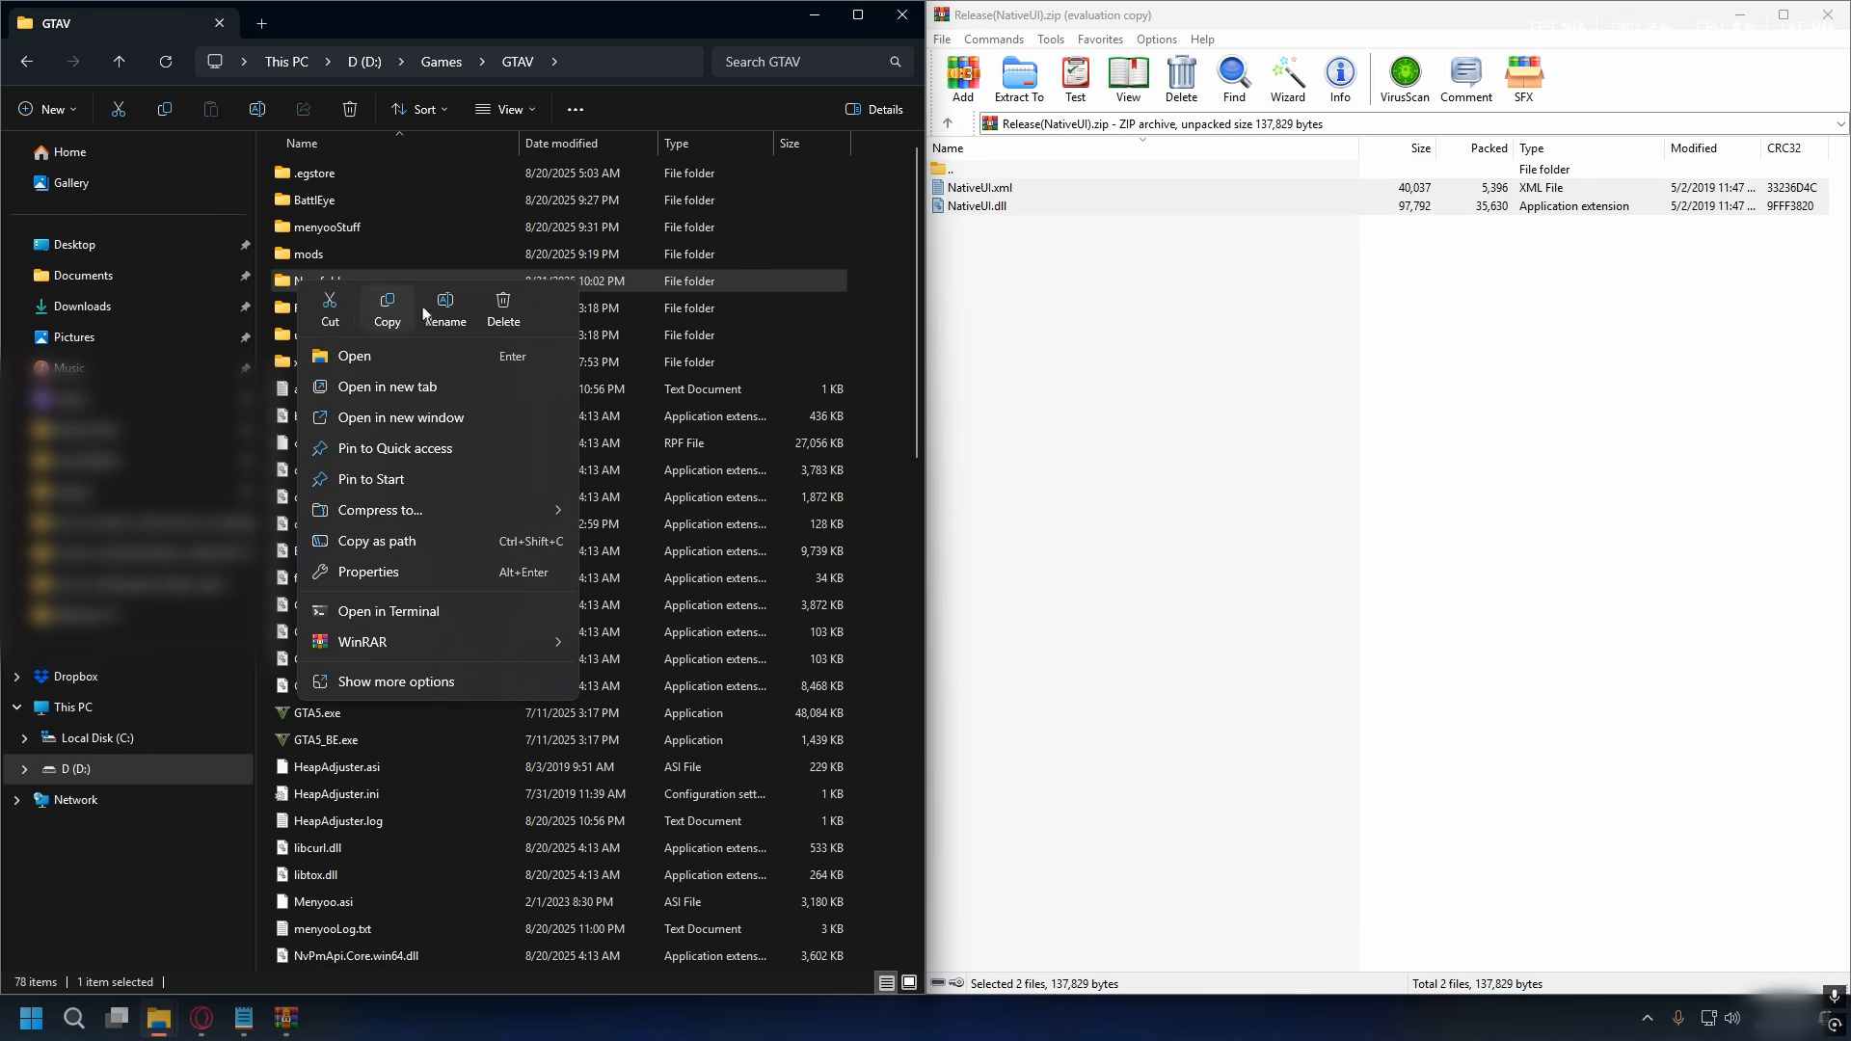
pyautogui.click(446, 305)
pyautogui.write('scripts')
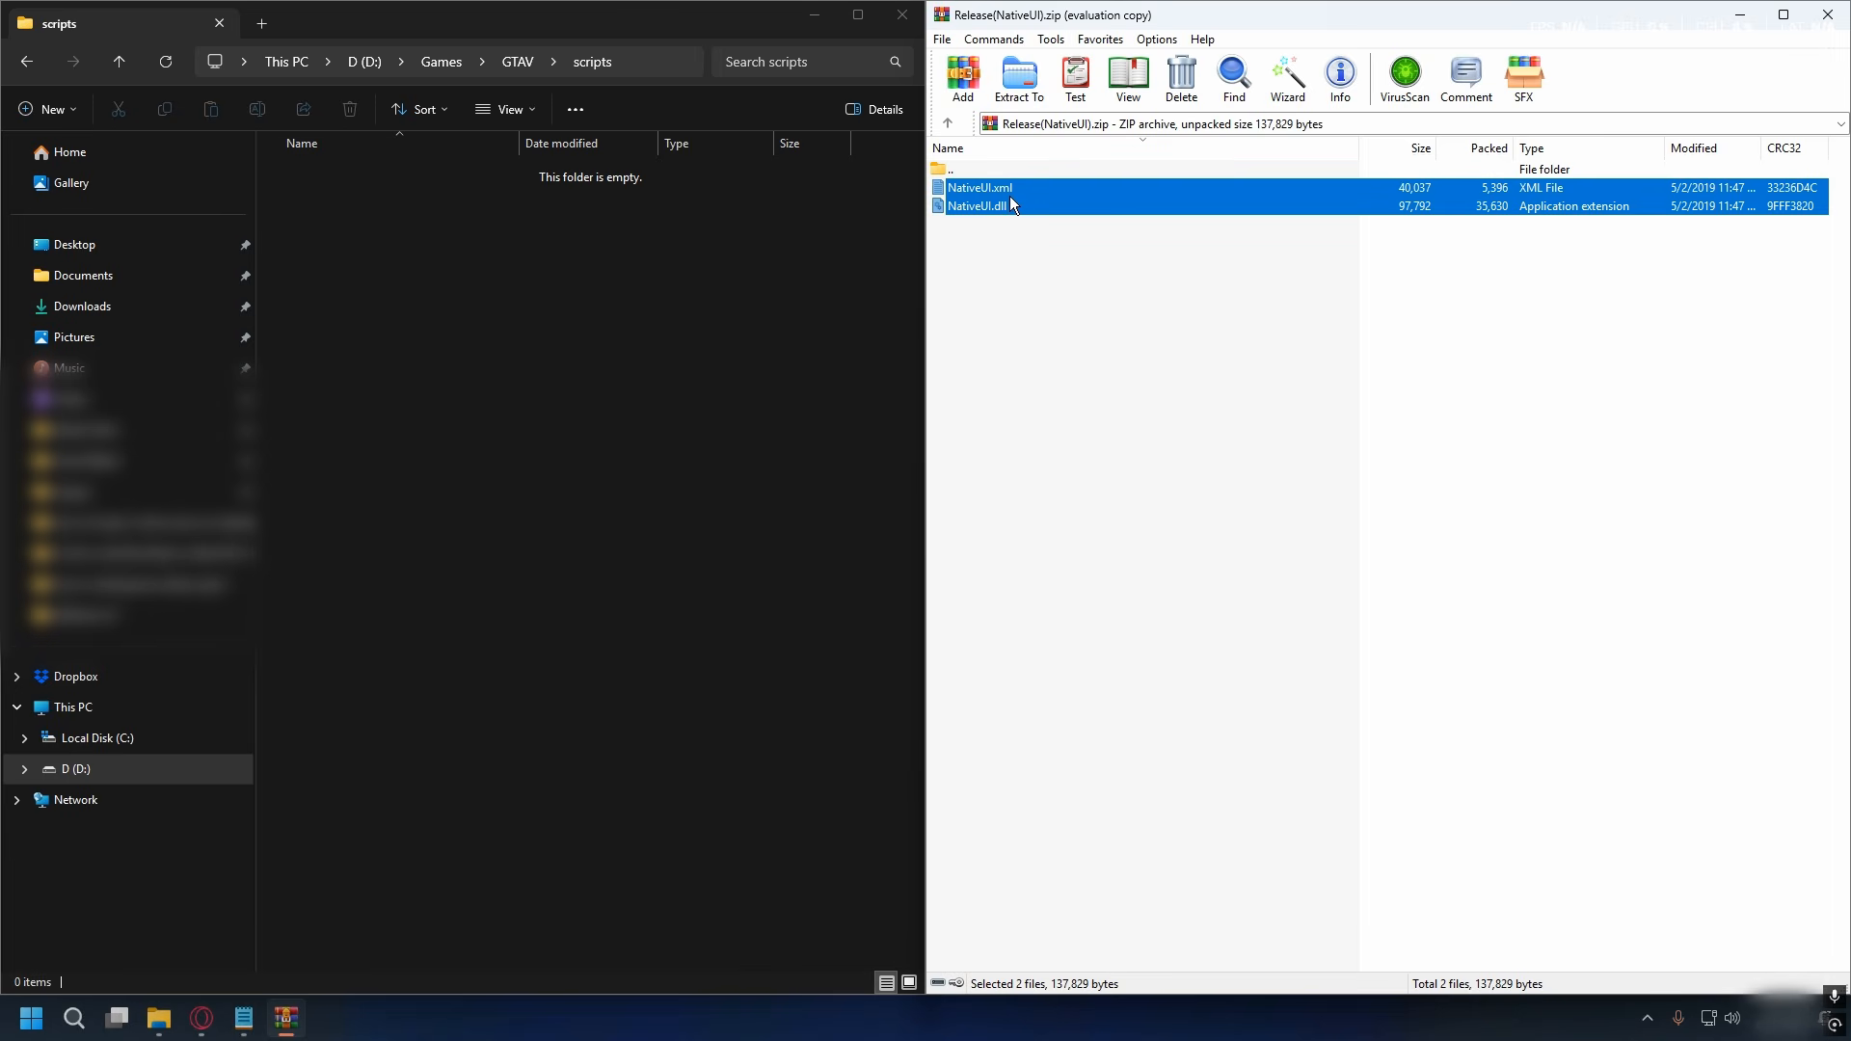
pyautogui.moveTo(1010, 198); pyautogui.dragTo(474, 305)
pyautogui.moveTo(594, 326); pyautogui.dragTo(553, 318)
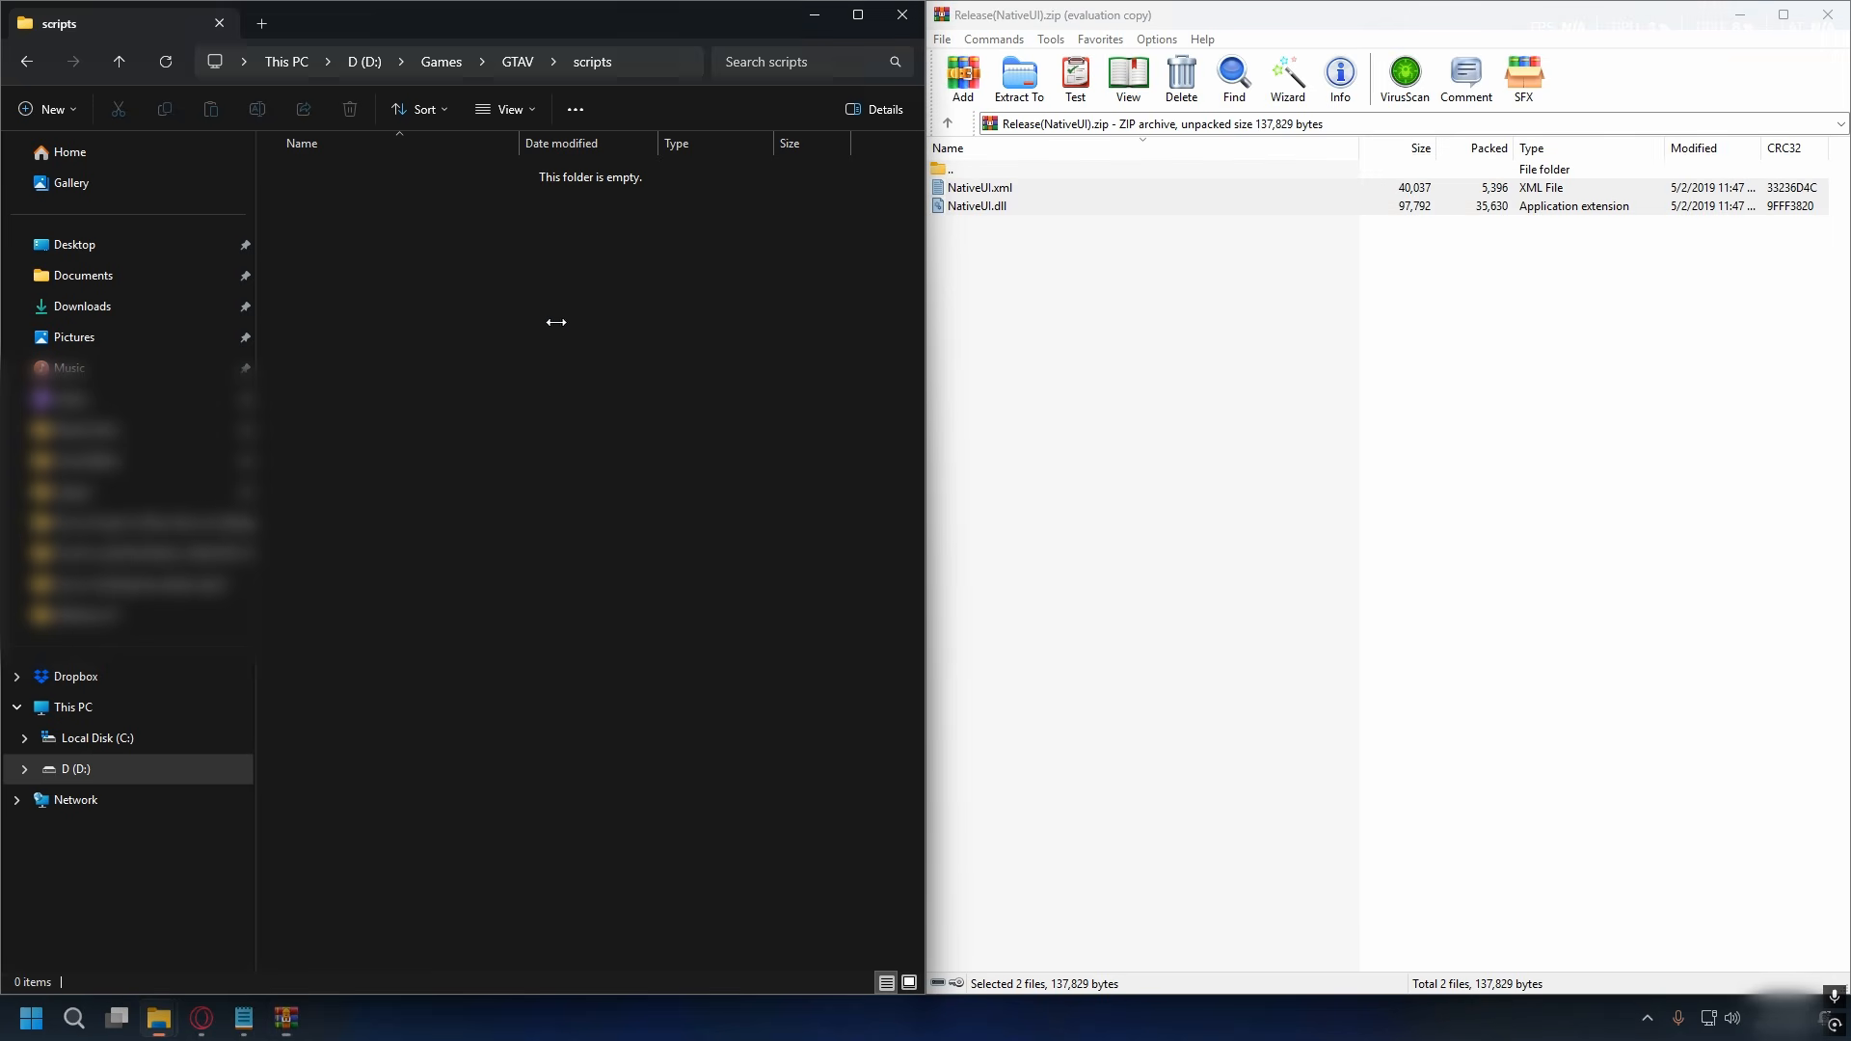
# - Delete the NativeUI, ScriptHookVDotNet and ScriptHookV archives from the Addonpeds folder
pyautogui.moveTo(1816, 325); pyautogui.dragTo(1553, 185)
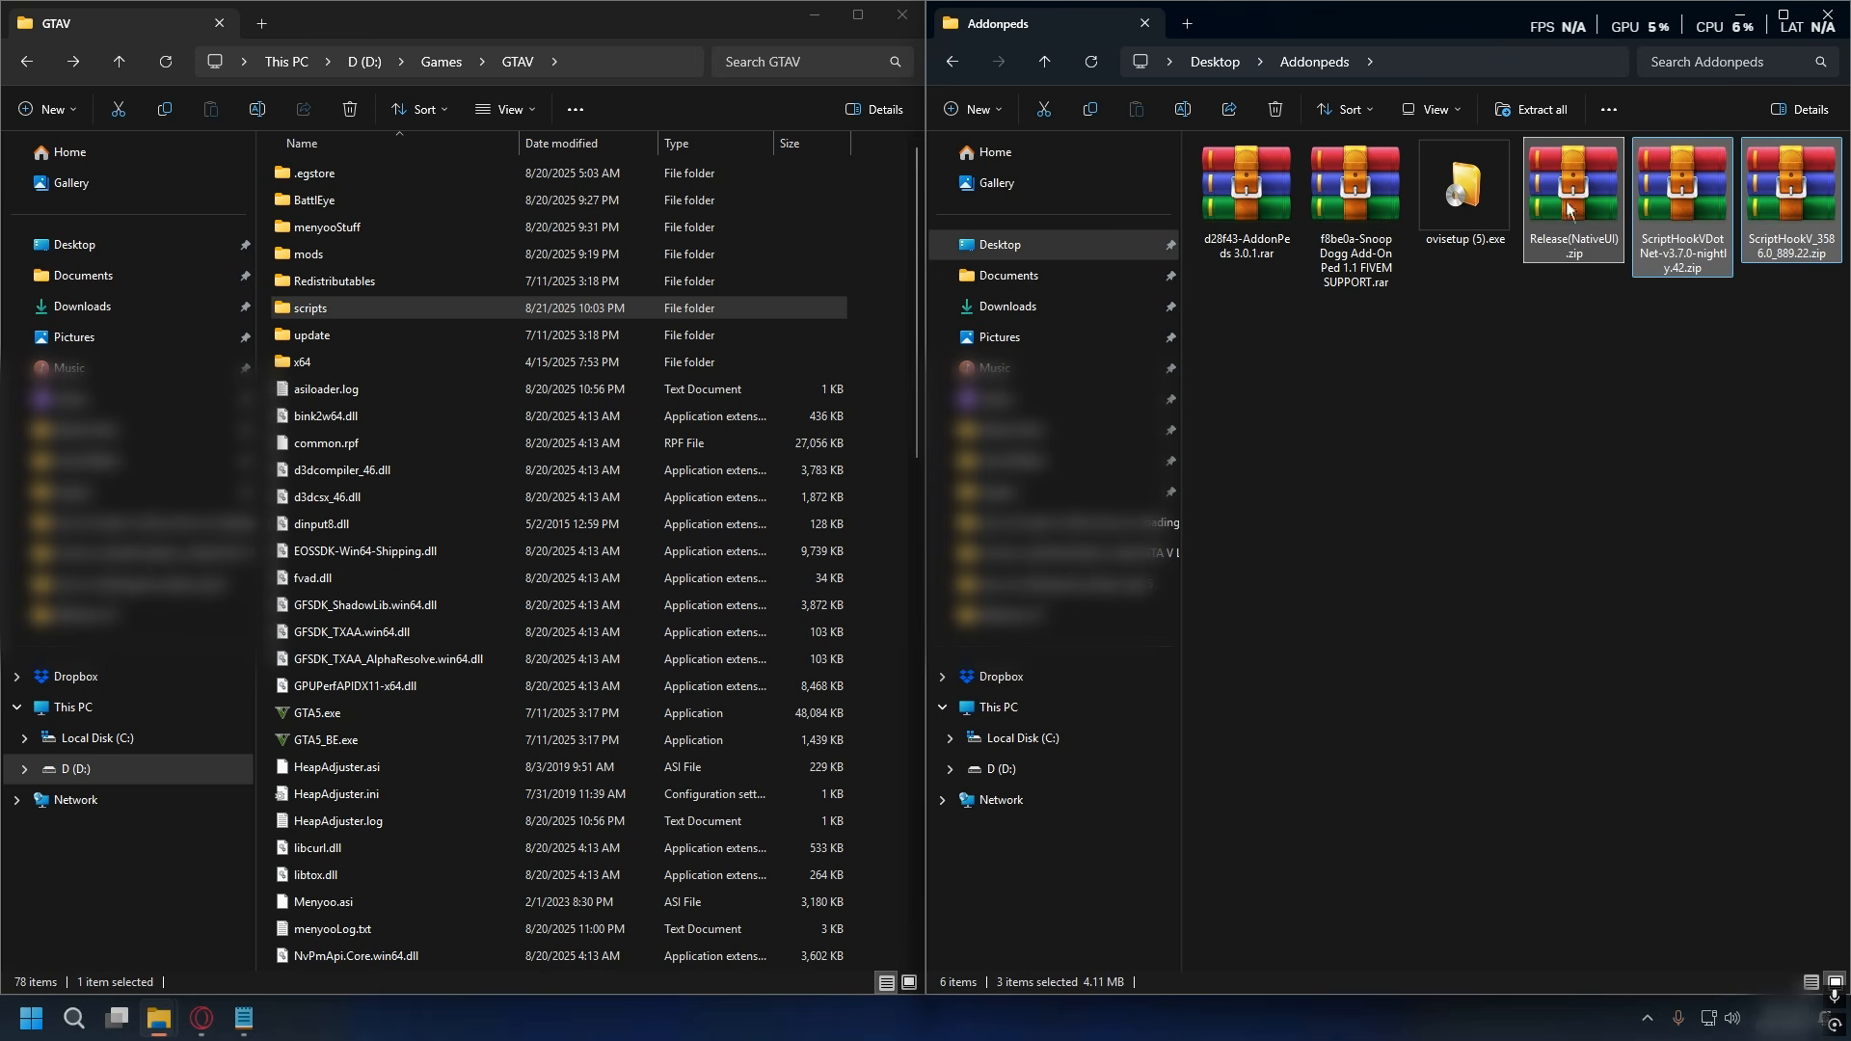
pyautogui.rightClick(1572, 194)
pyautogui.click(1541, 222)
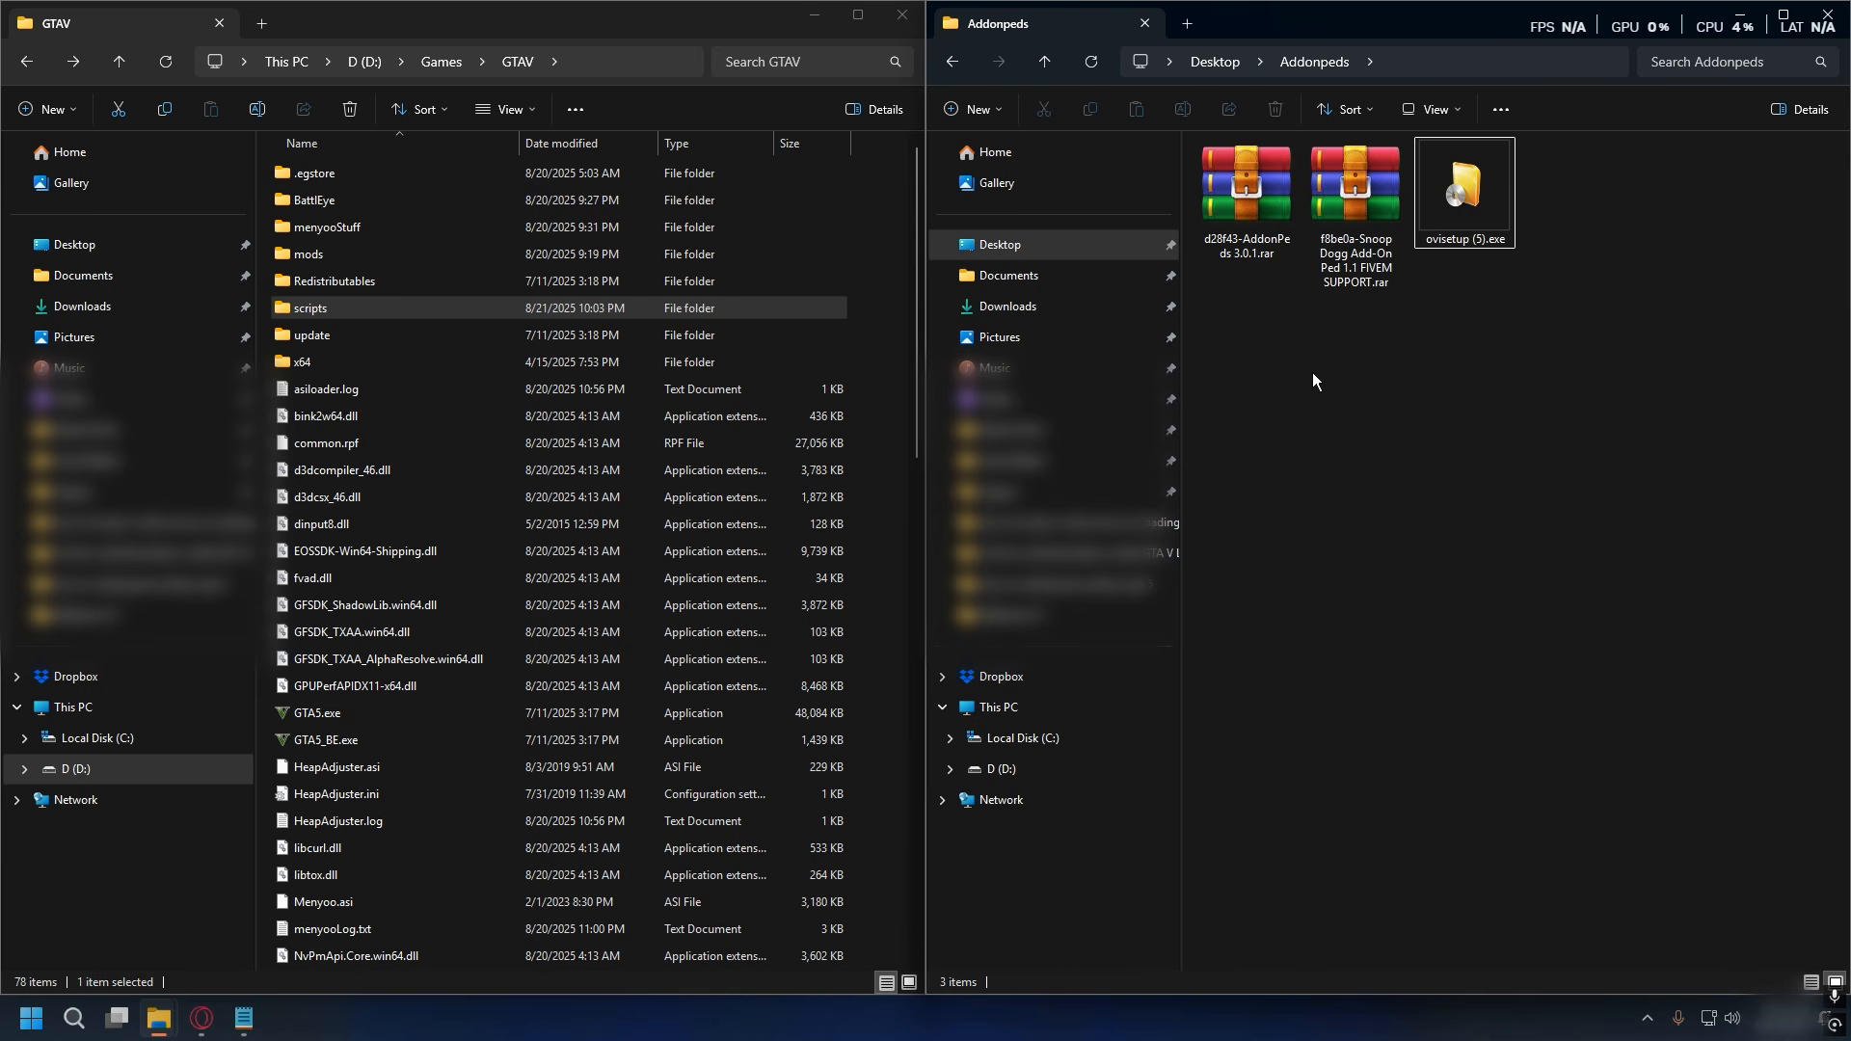
# - Start the OpenIV installer ovisetup (5).exe and accept its software license terms
pyautogui.click(1465, 196)
pyautogui.rightClick(1465, 197)
pyautogui.click(1508, 268)
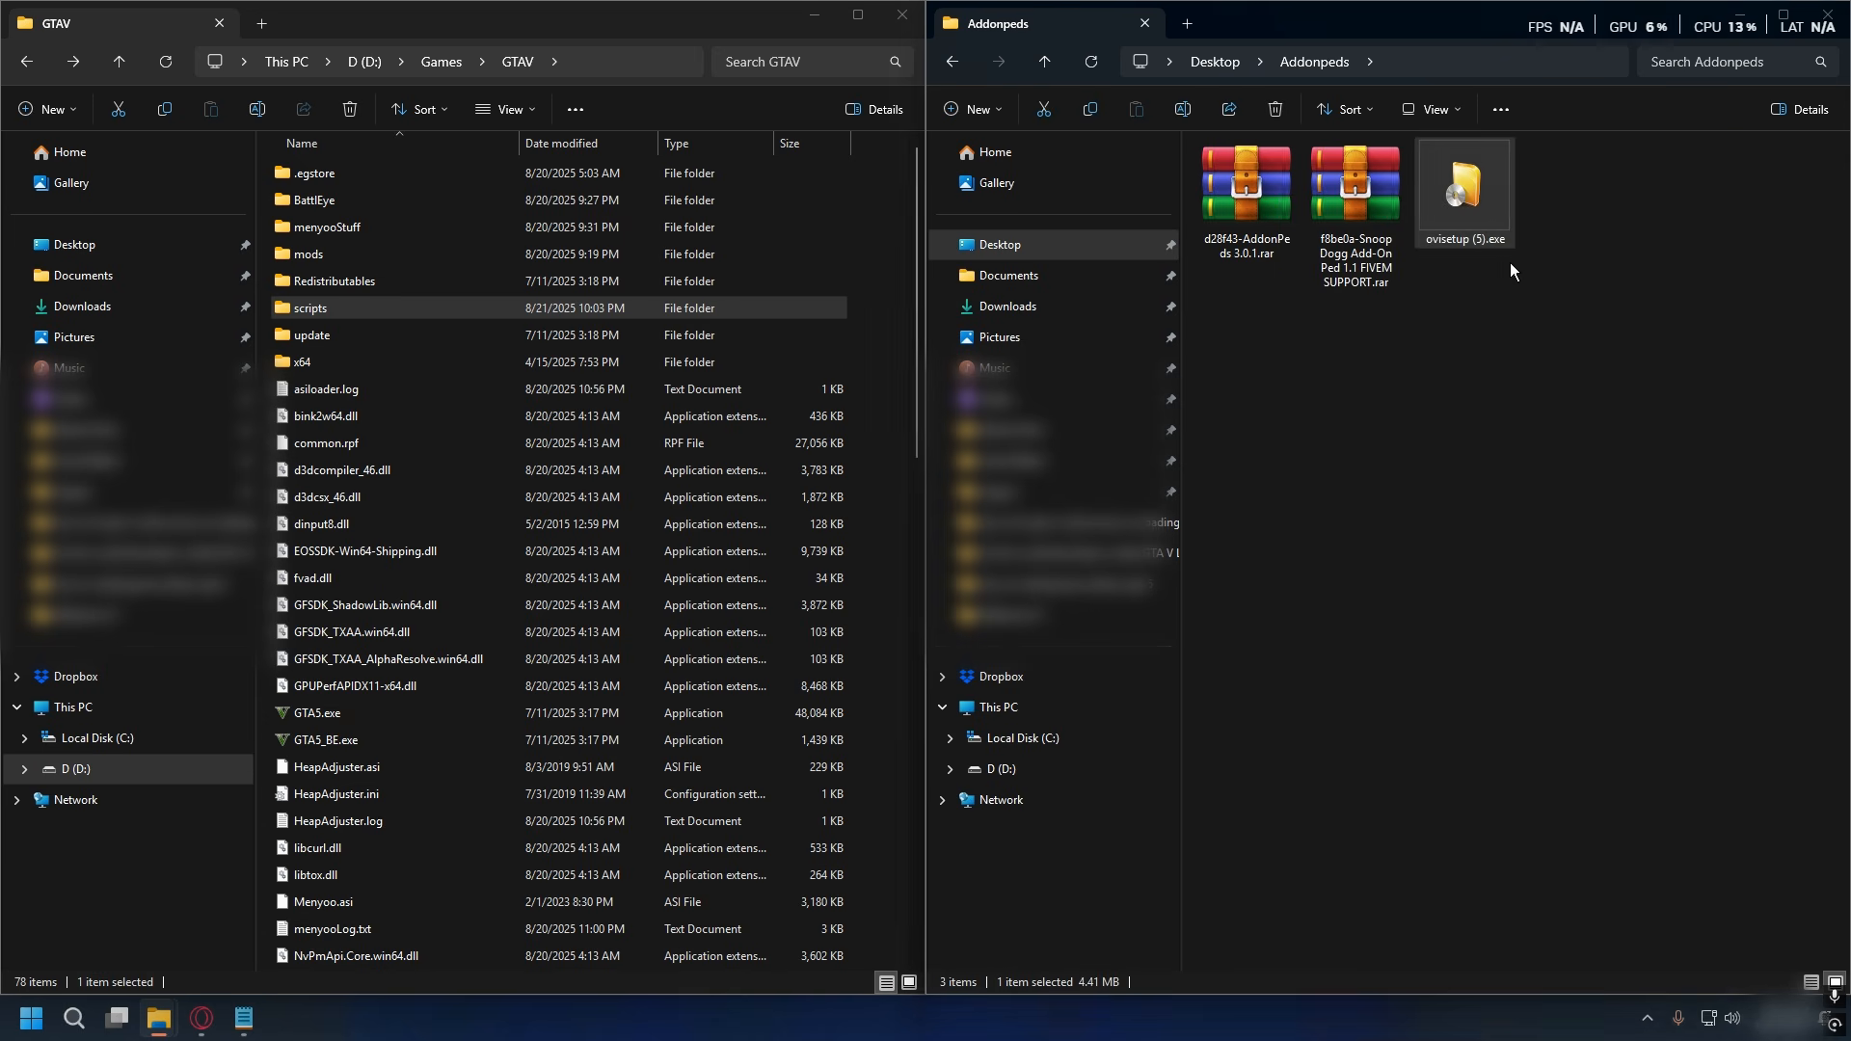
pyautogui.click(1118, 714)
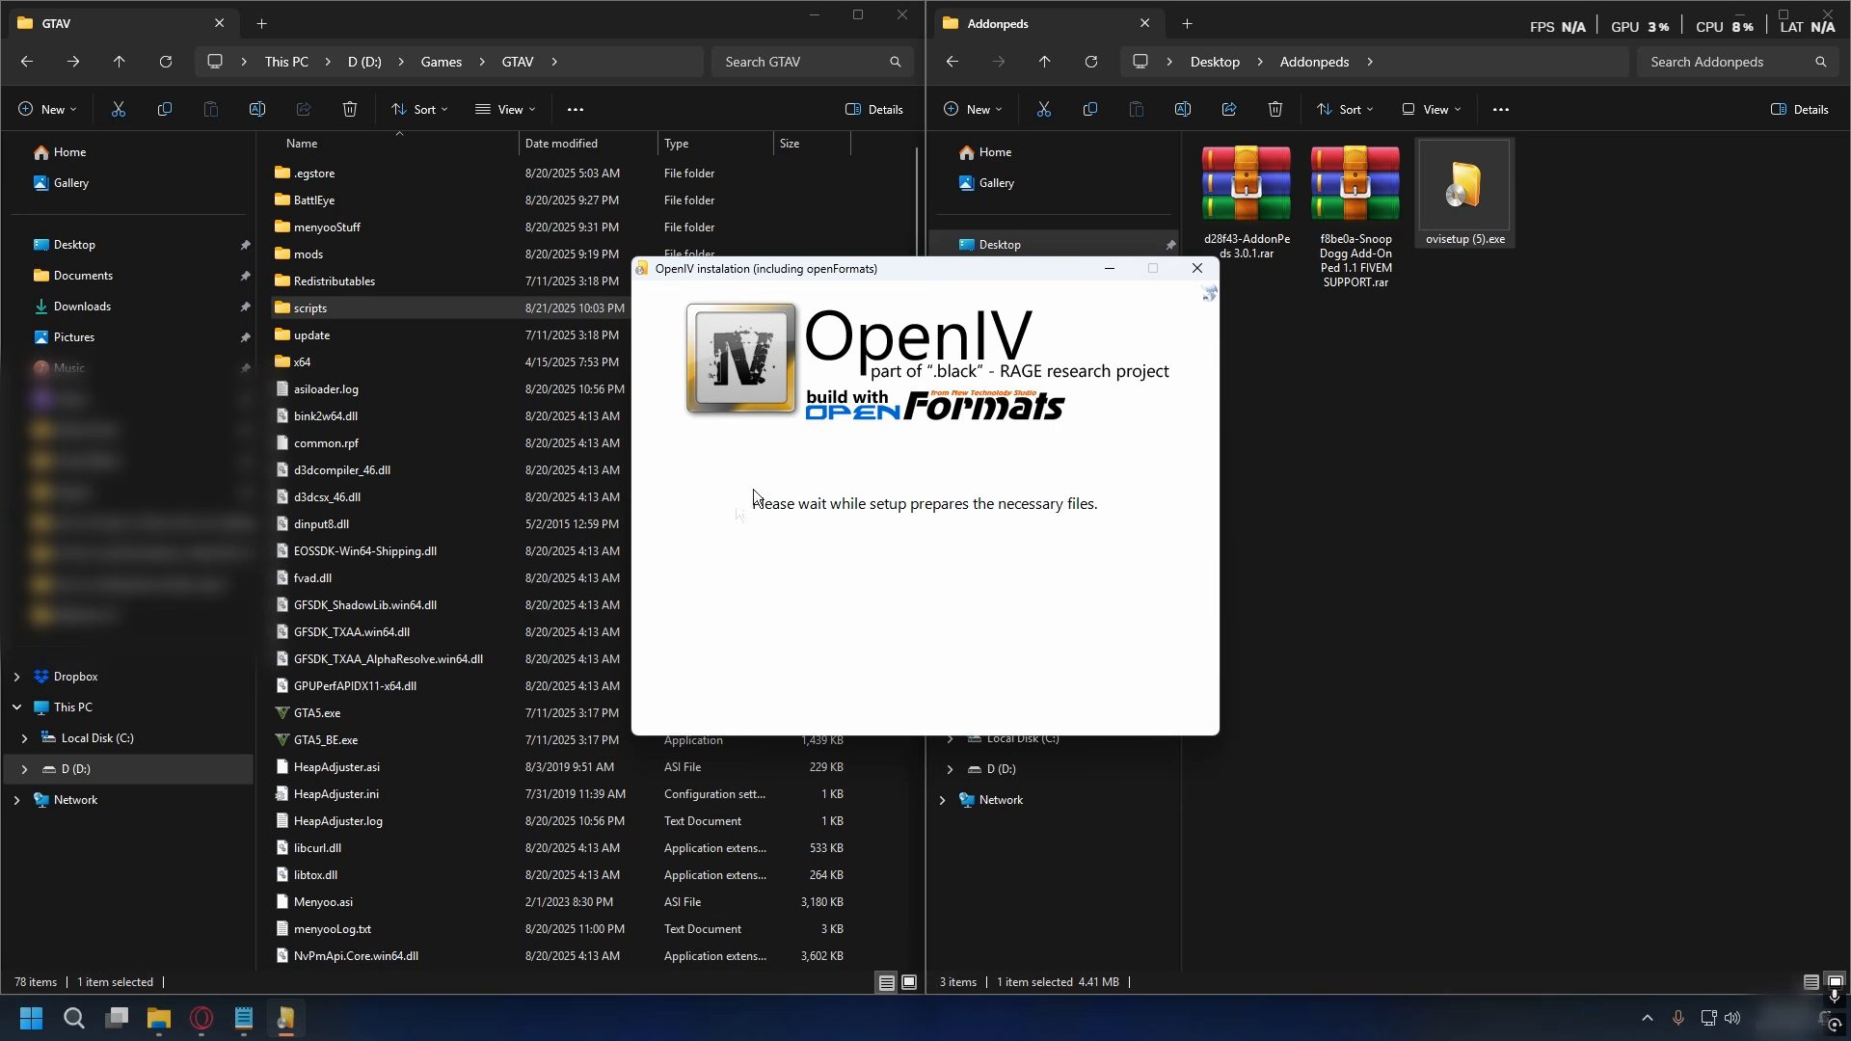
pyautogui.moveTo(1166, 448); pyautogui.dragTo(1182, 670)
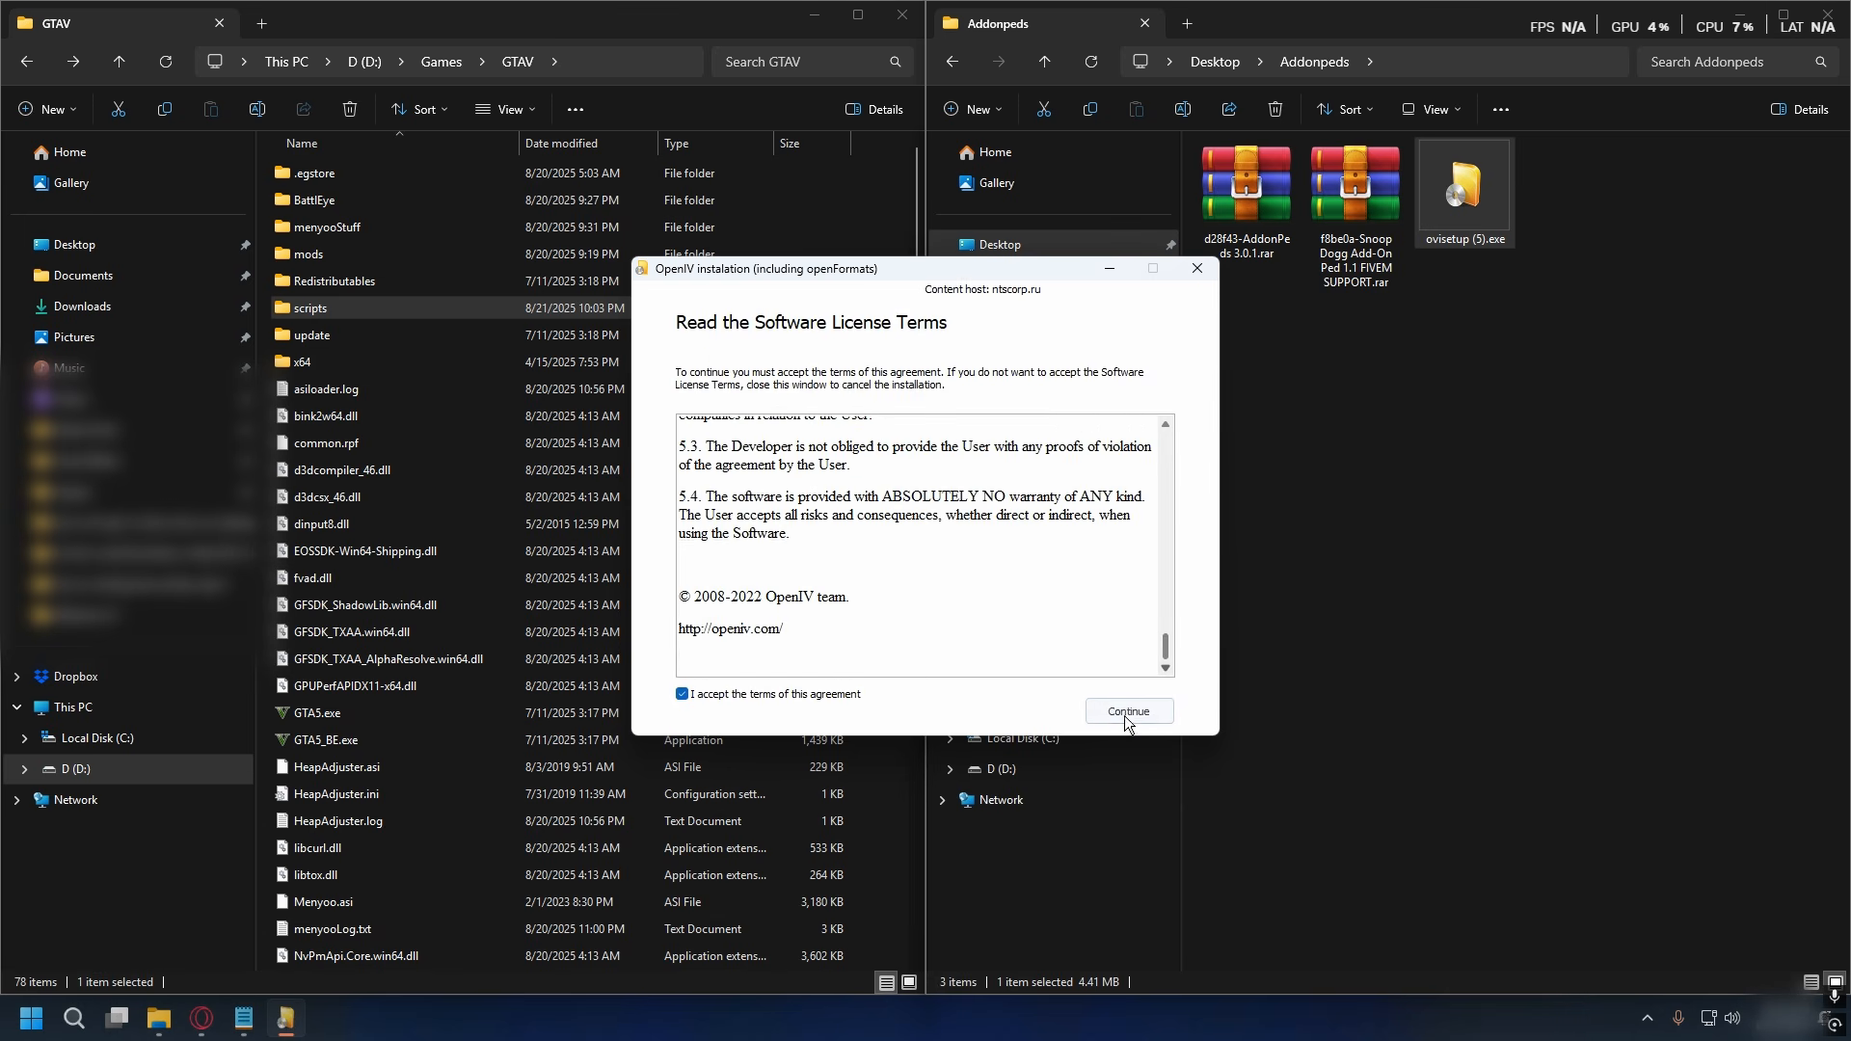
pyautogui.click(1124, 713)
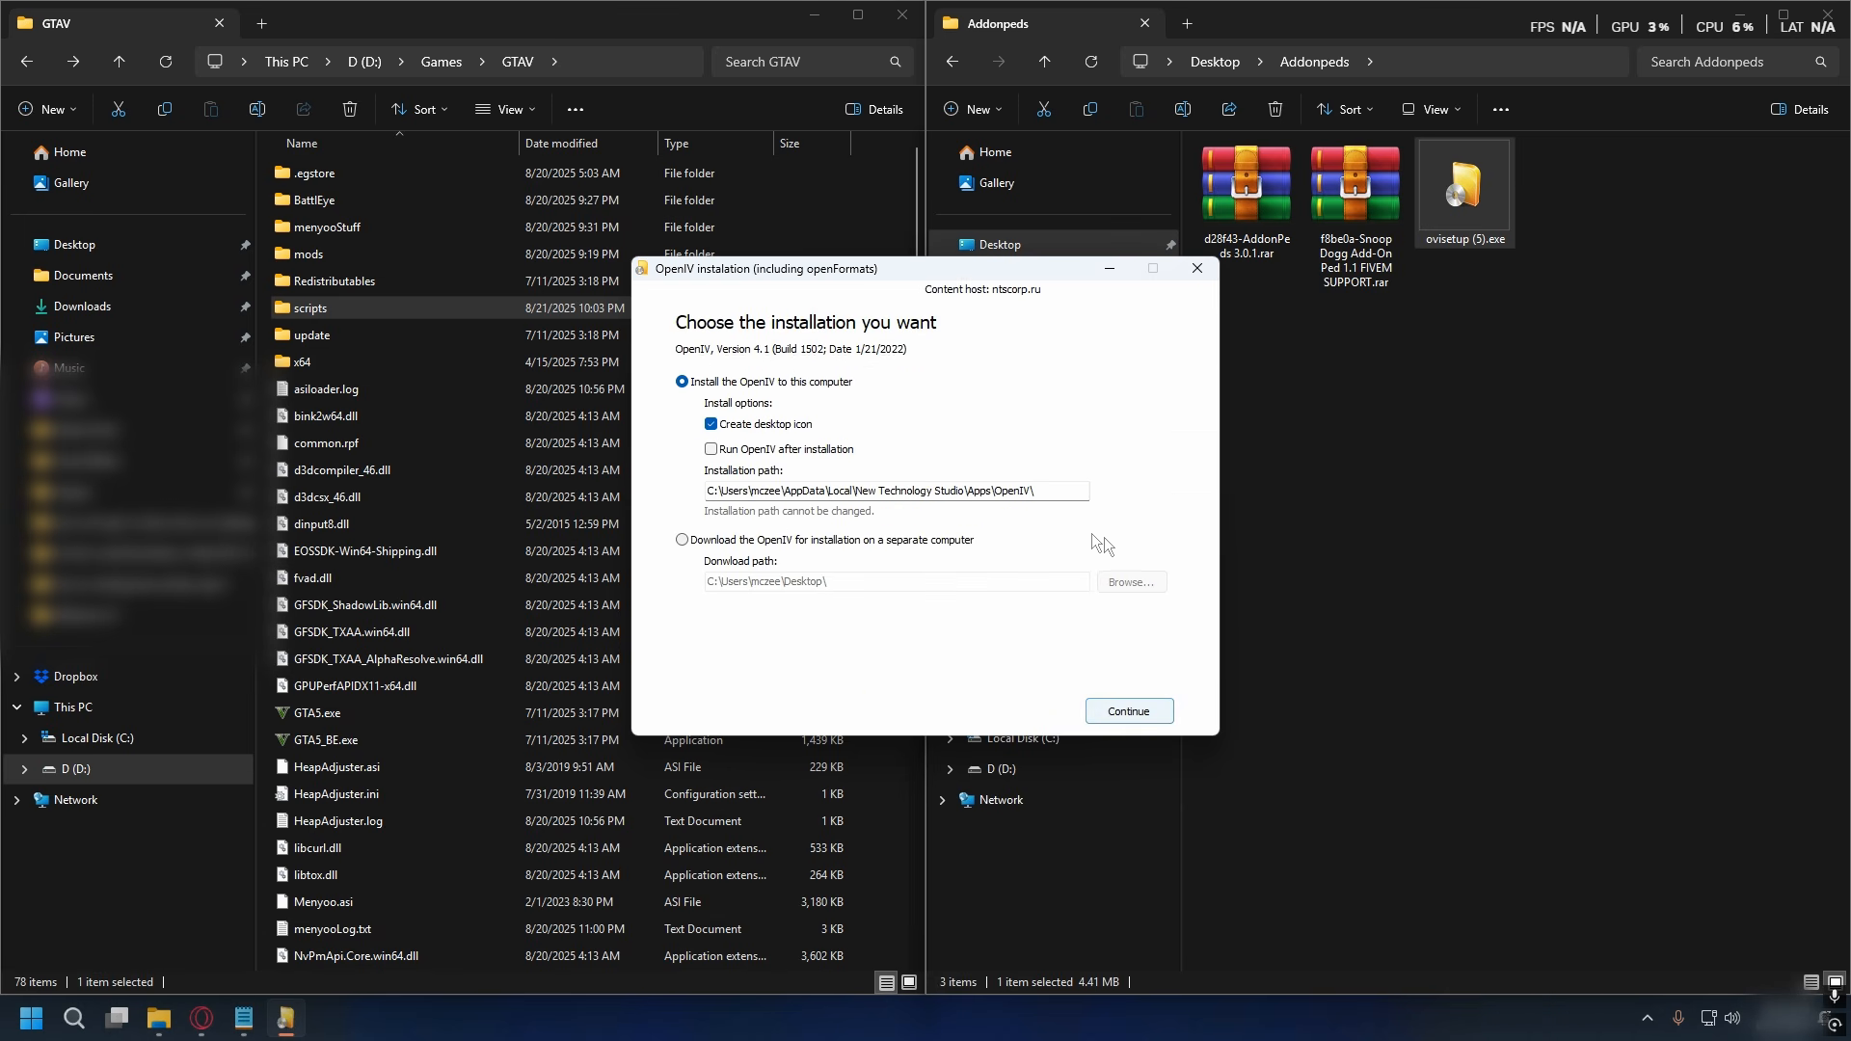
# - Install OpenIV to this computer with a desktop icon, agree to the download, and close the installer
pyautogui.click(1130, 710)
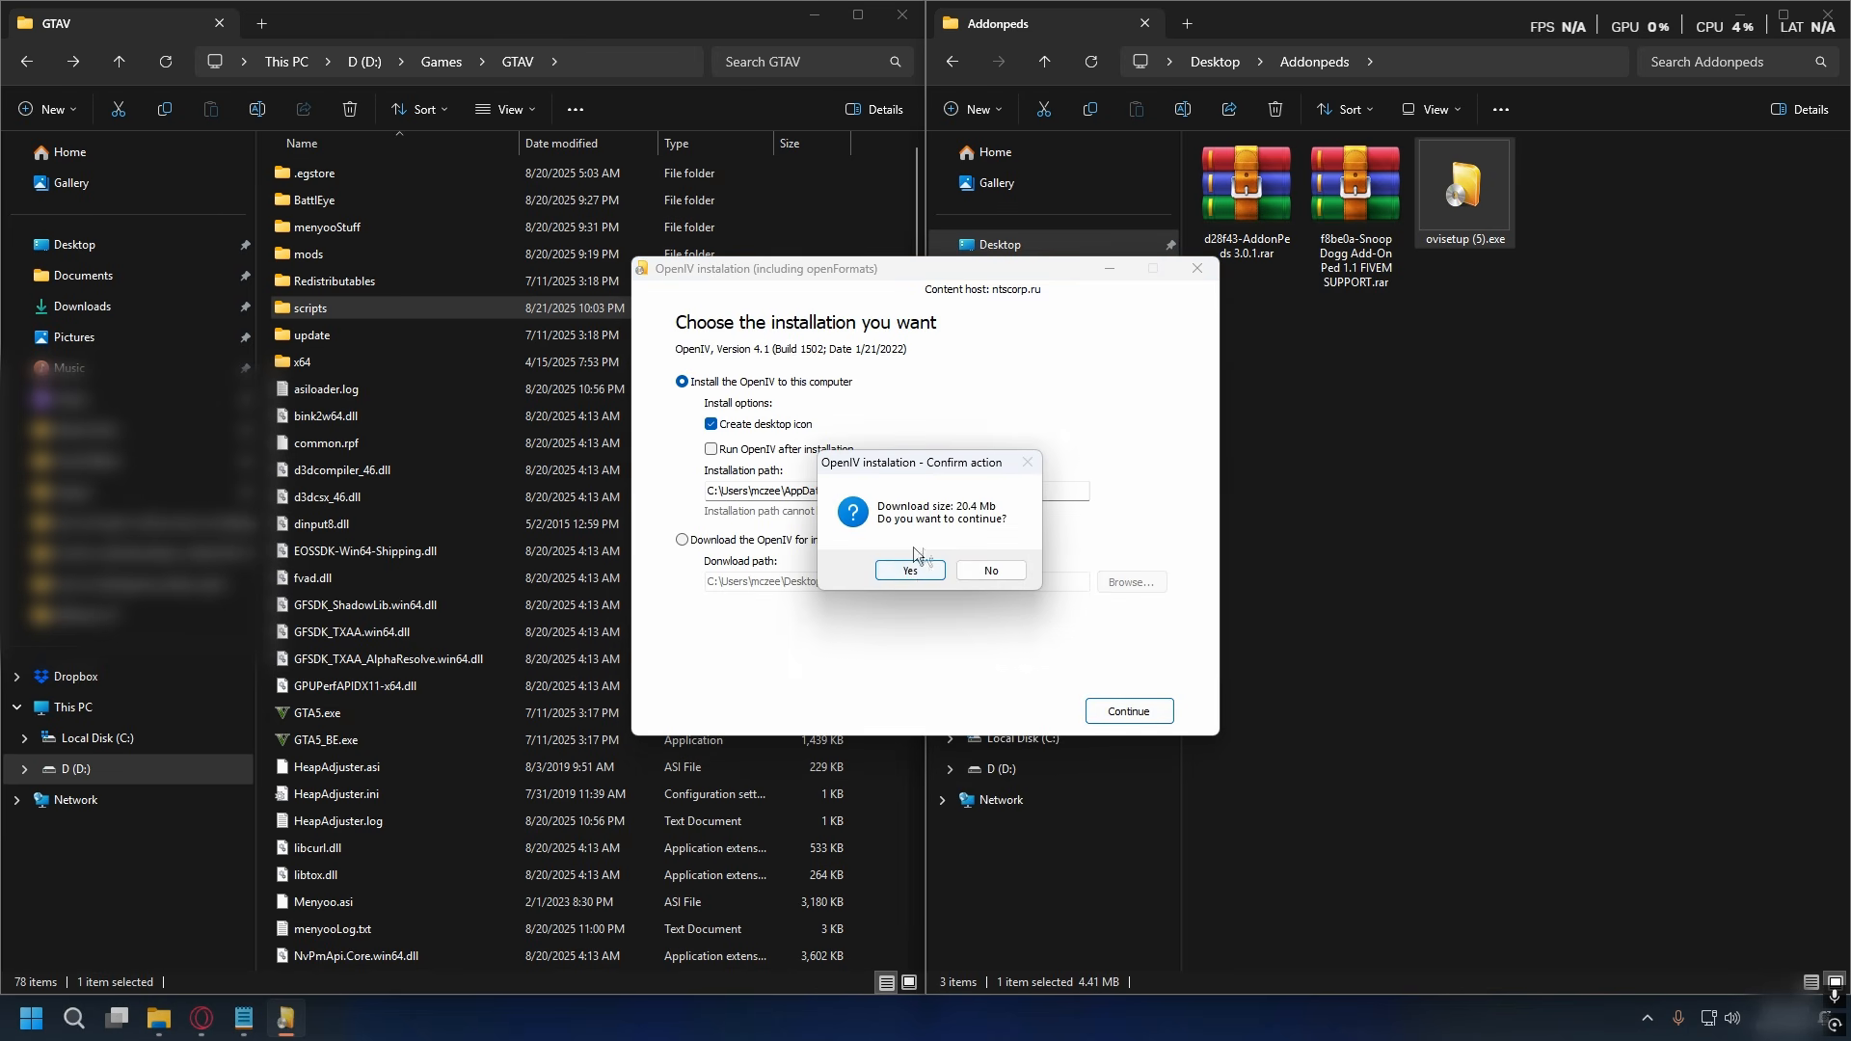
pyautogui.click(907, 569)
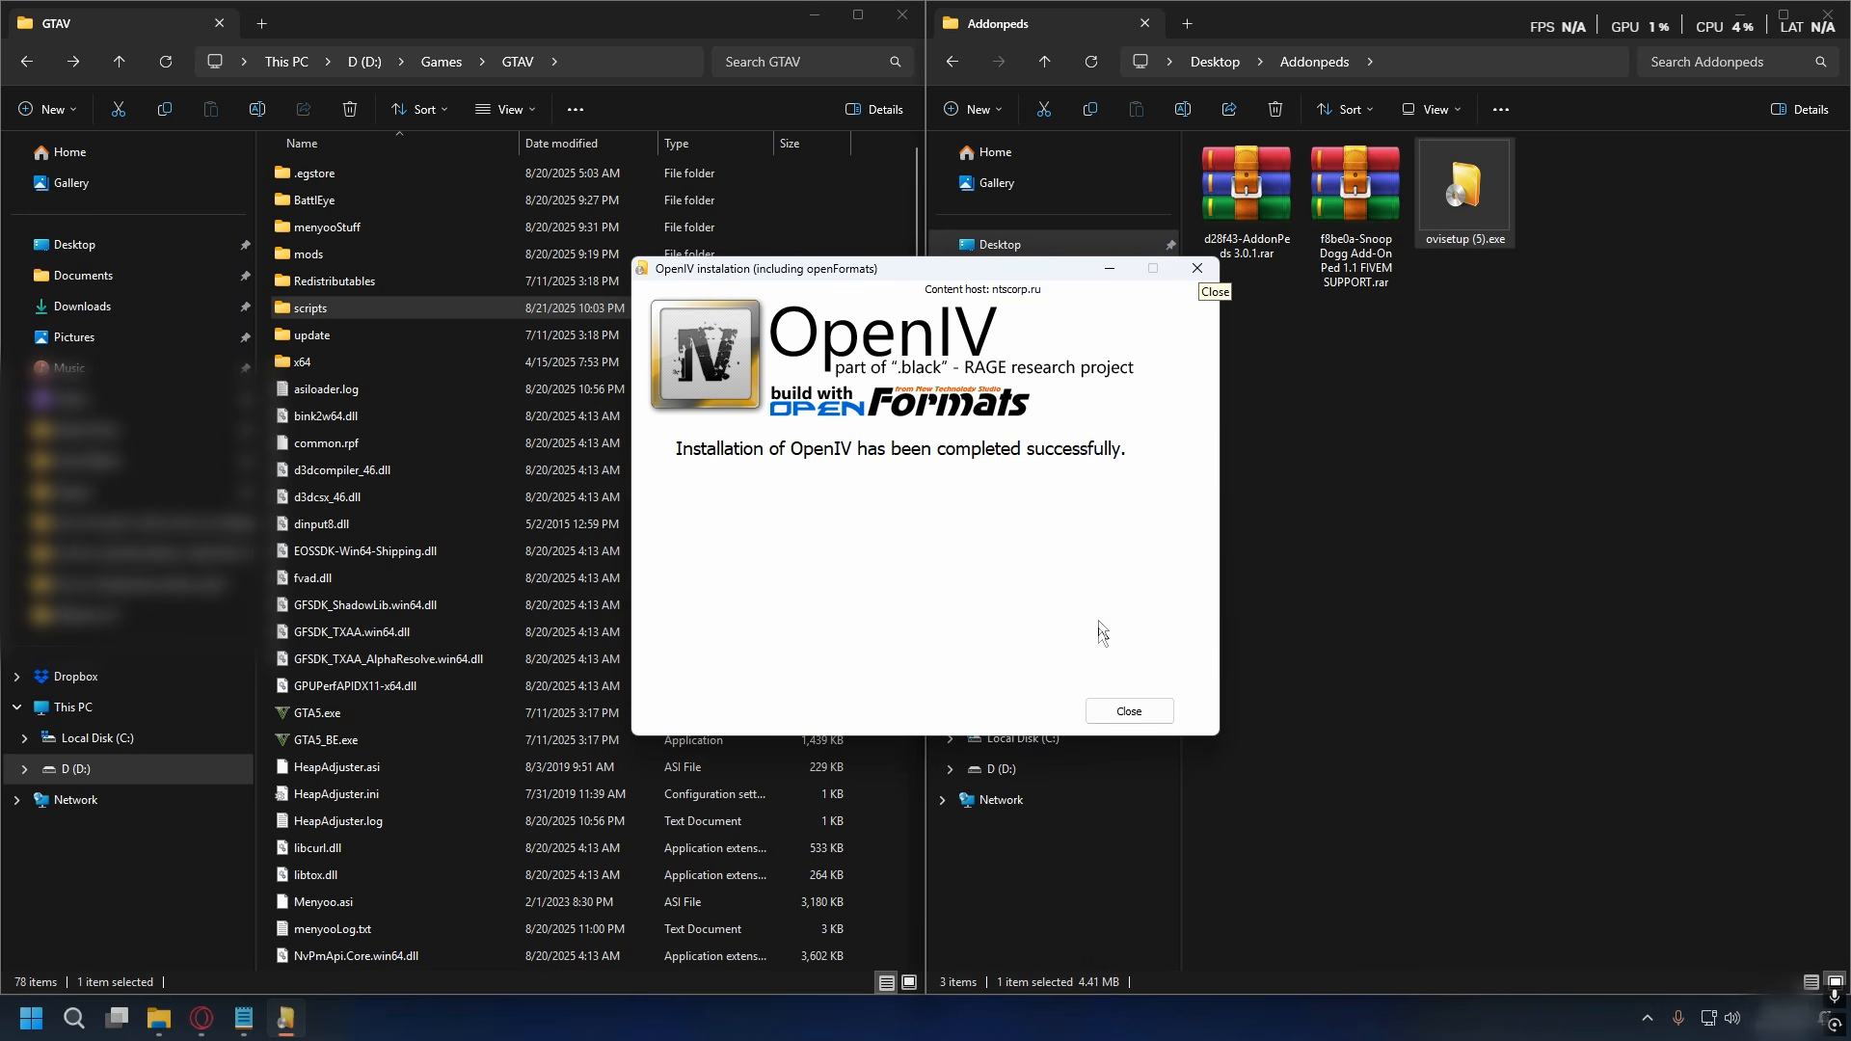
pyautogui.click(1125, 710)
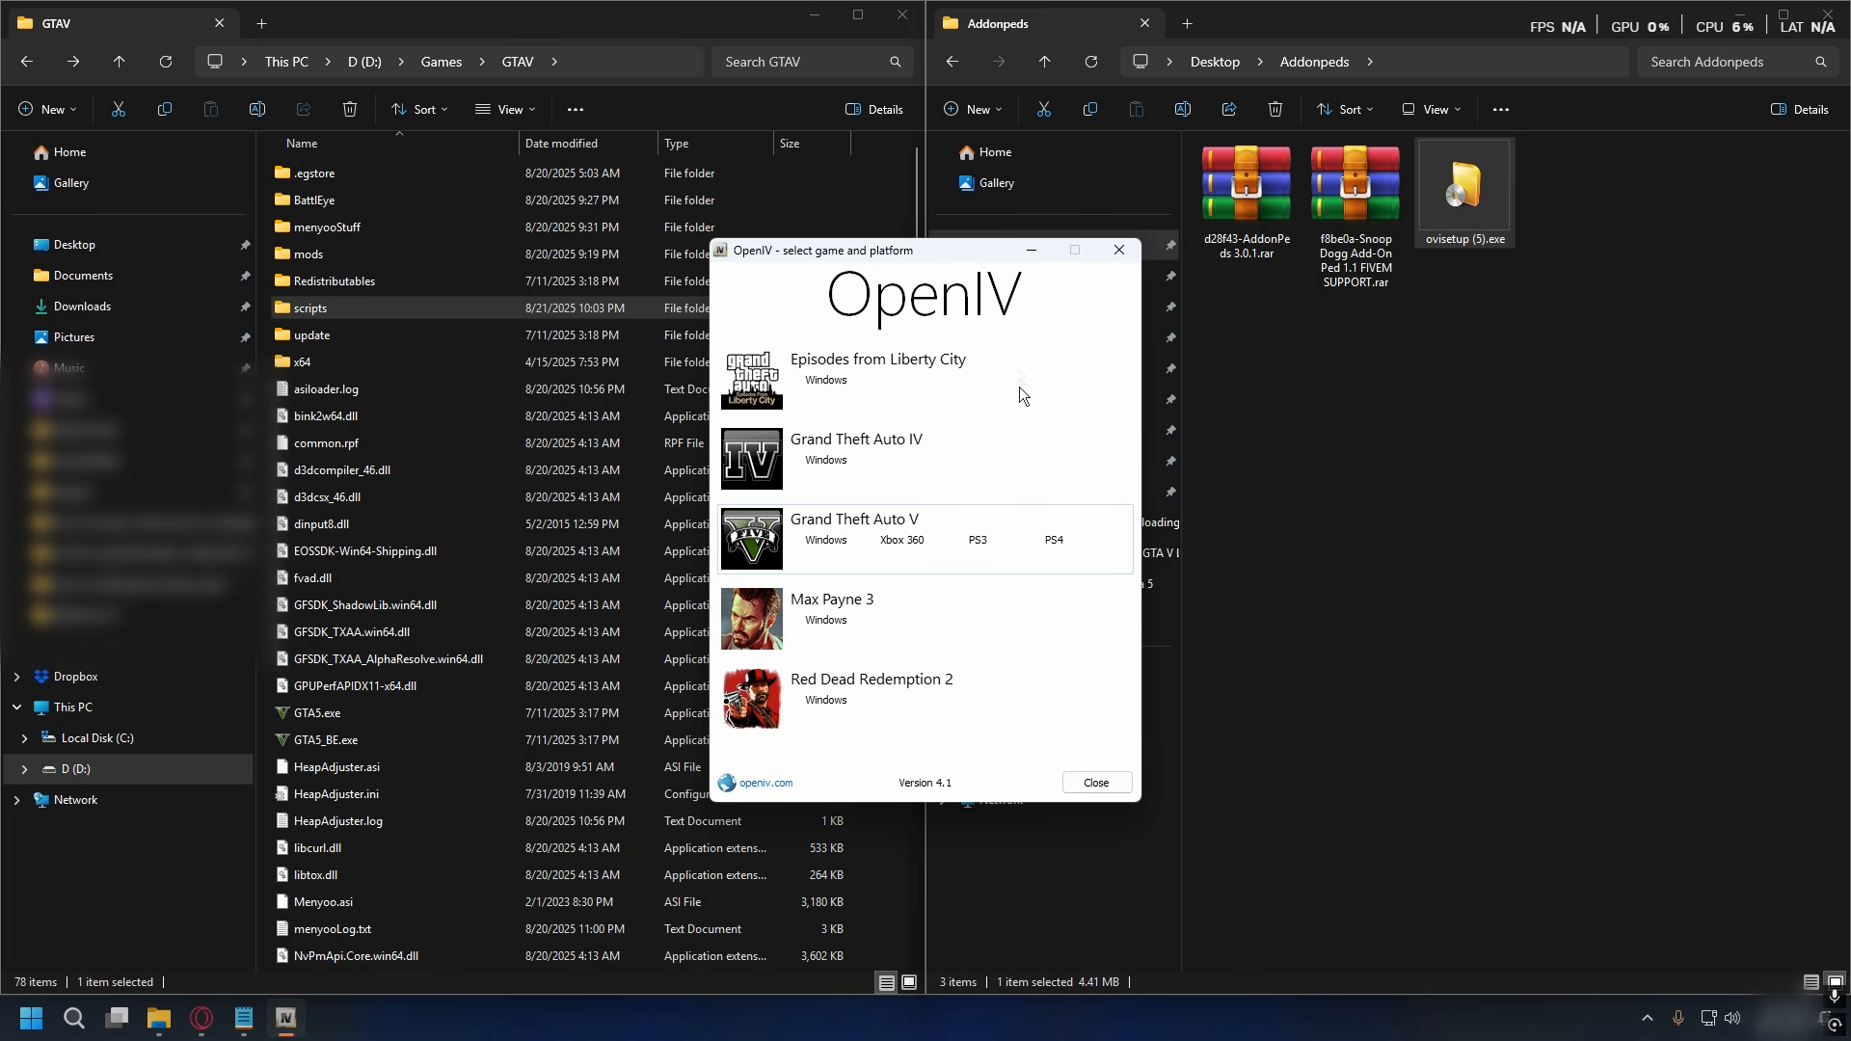
# - Open Grand Theft Auto V for Windows in OpenIV and set the game location to D:\Games\GTAV
pyautogui.click(829, 546)
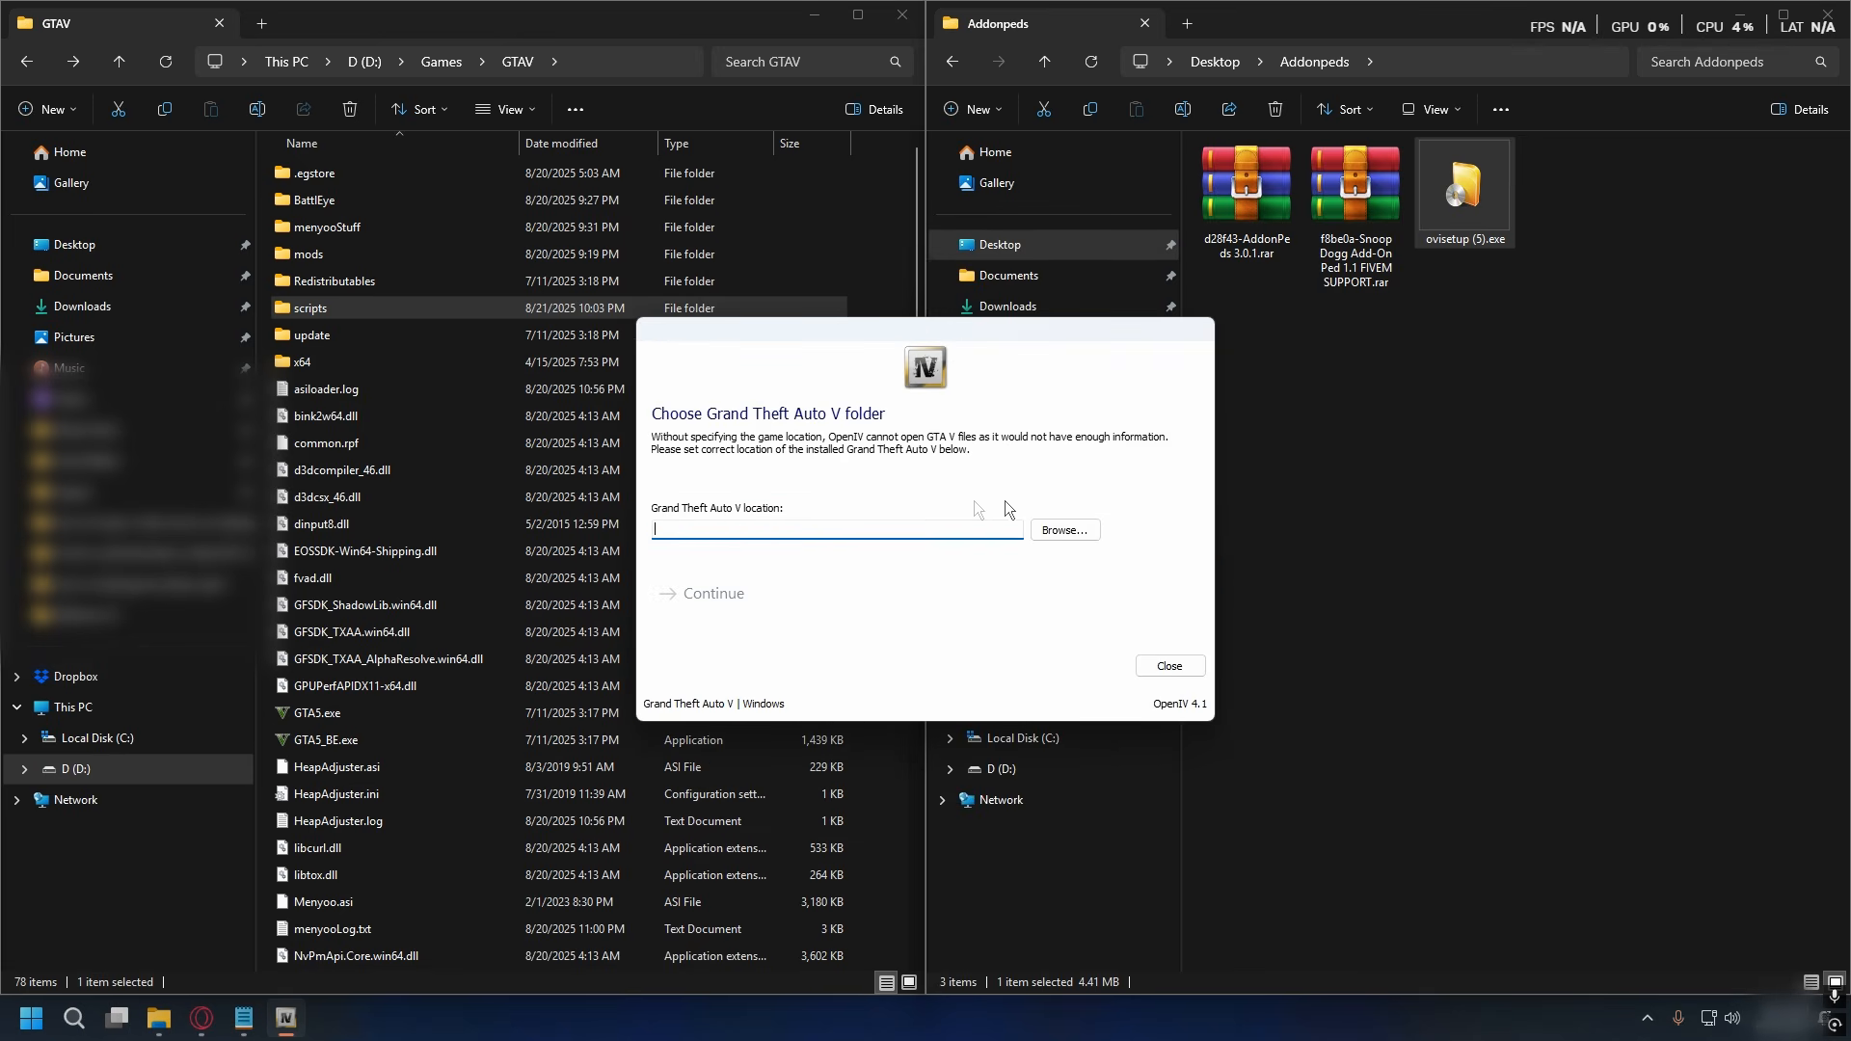
pyautogui.click(1066, 530)
pyautogui.click(937, 396)
pyautogui.doubleClick(924, 501)
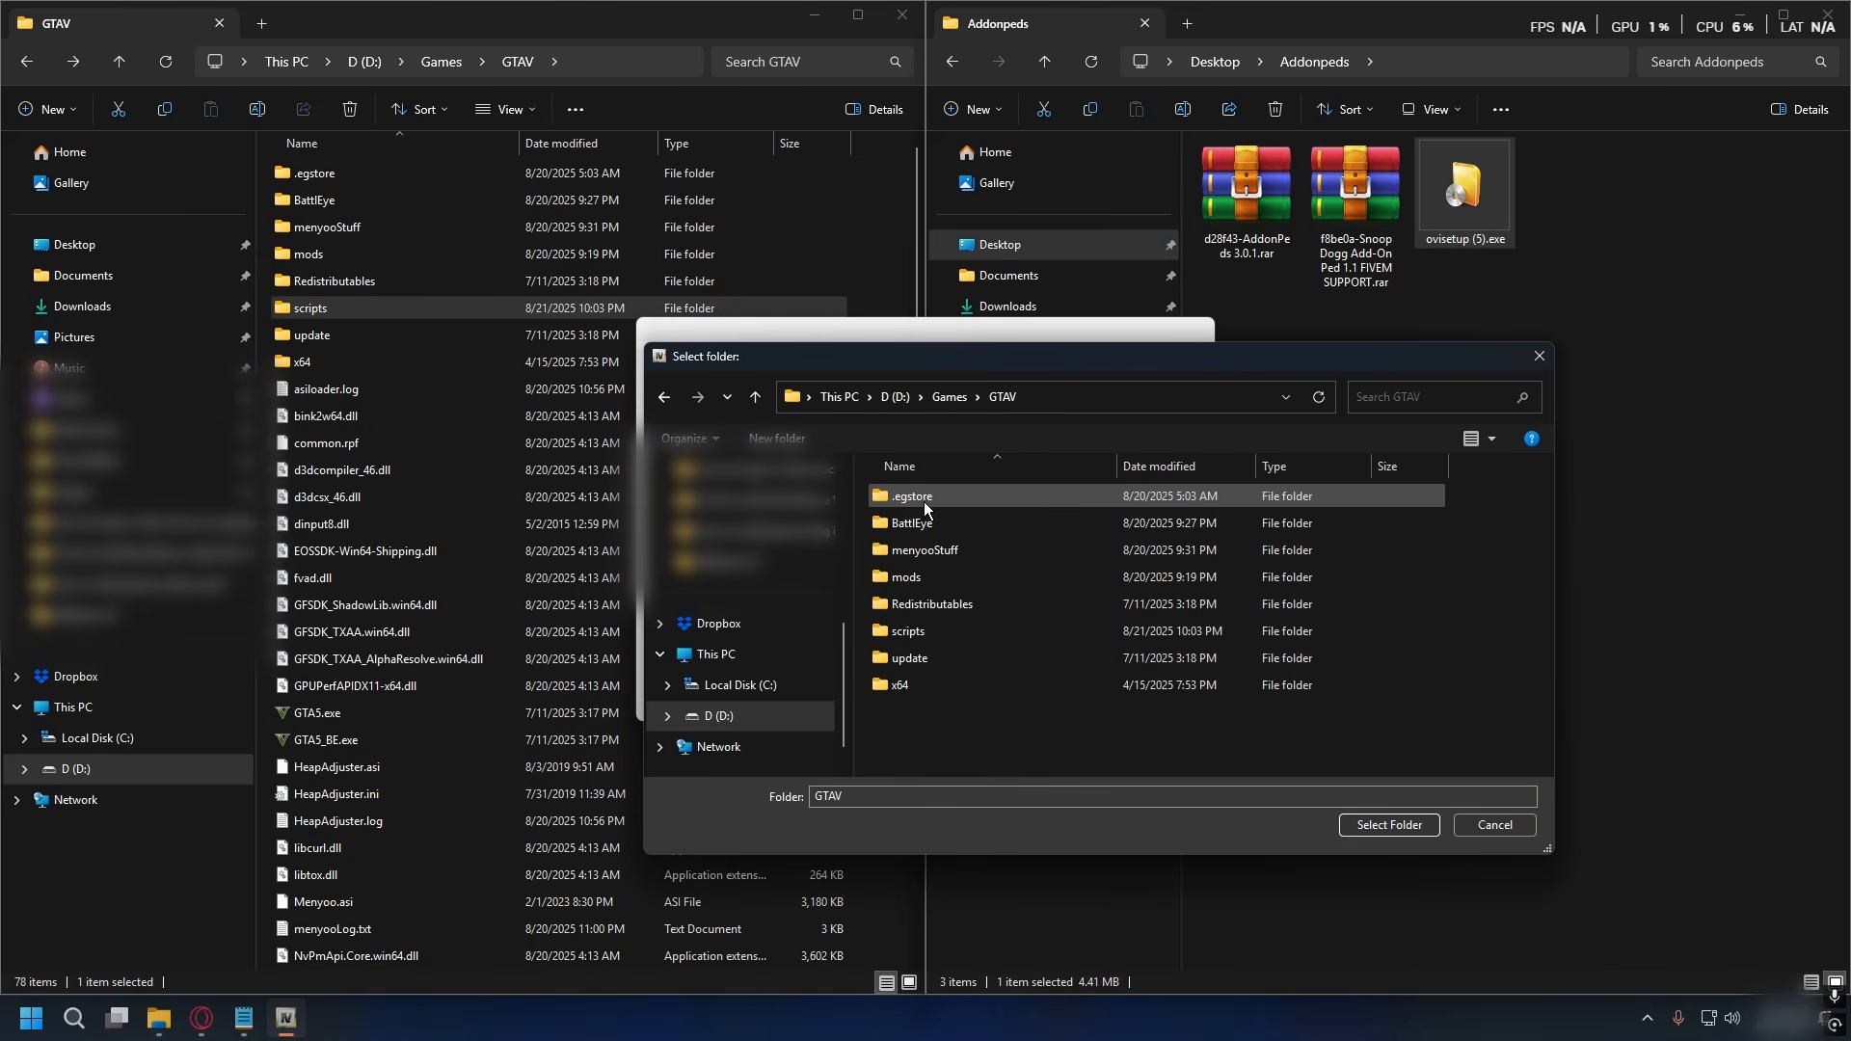
pyautogui.click(1388, 825)
pyautogui.click(694, 558)
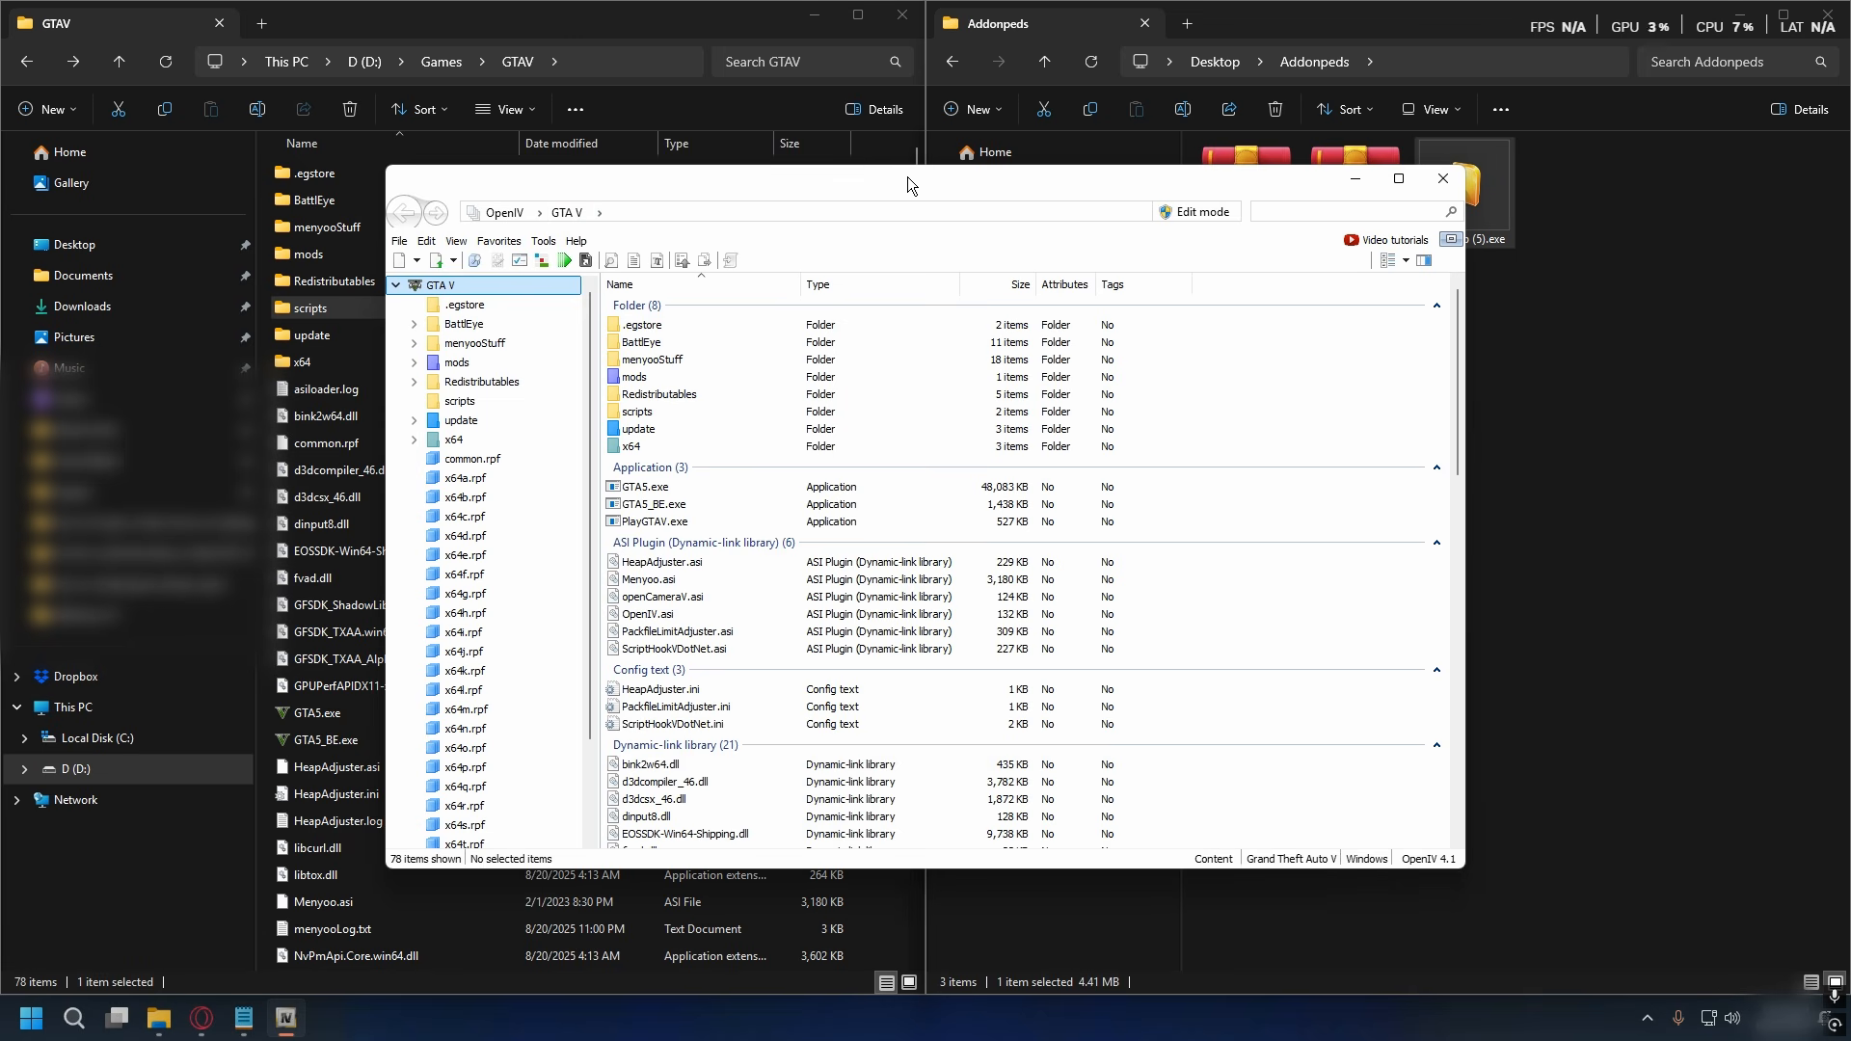
# - Enable edit mode in OpenIV and check the installation status of ASI Loader, OpenIV.ASI and openCamera in the ASI Manager
pyautogui.click(1180, 216)
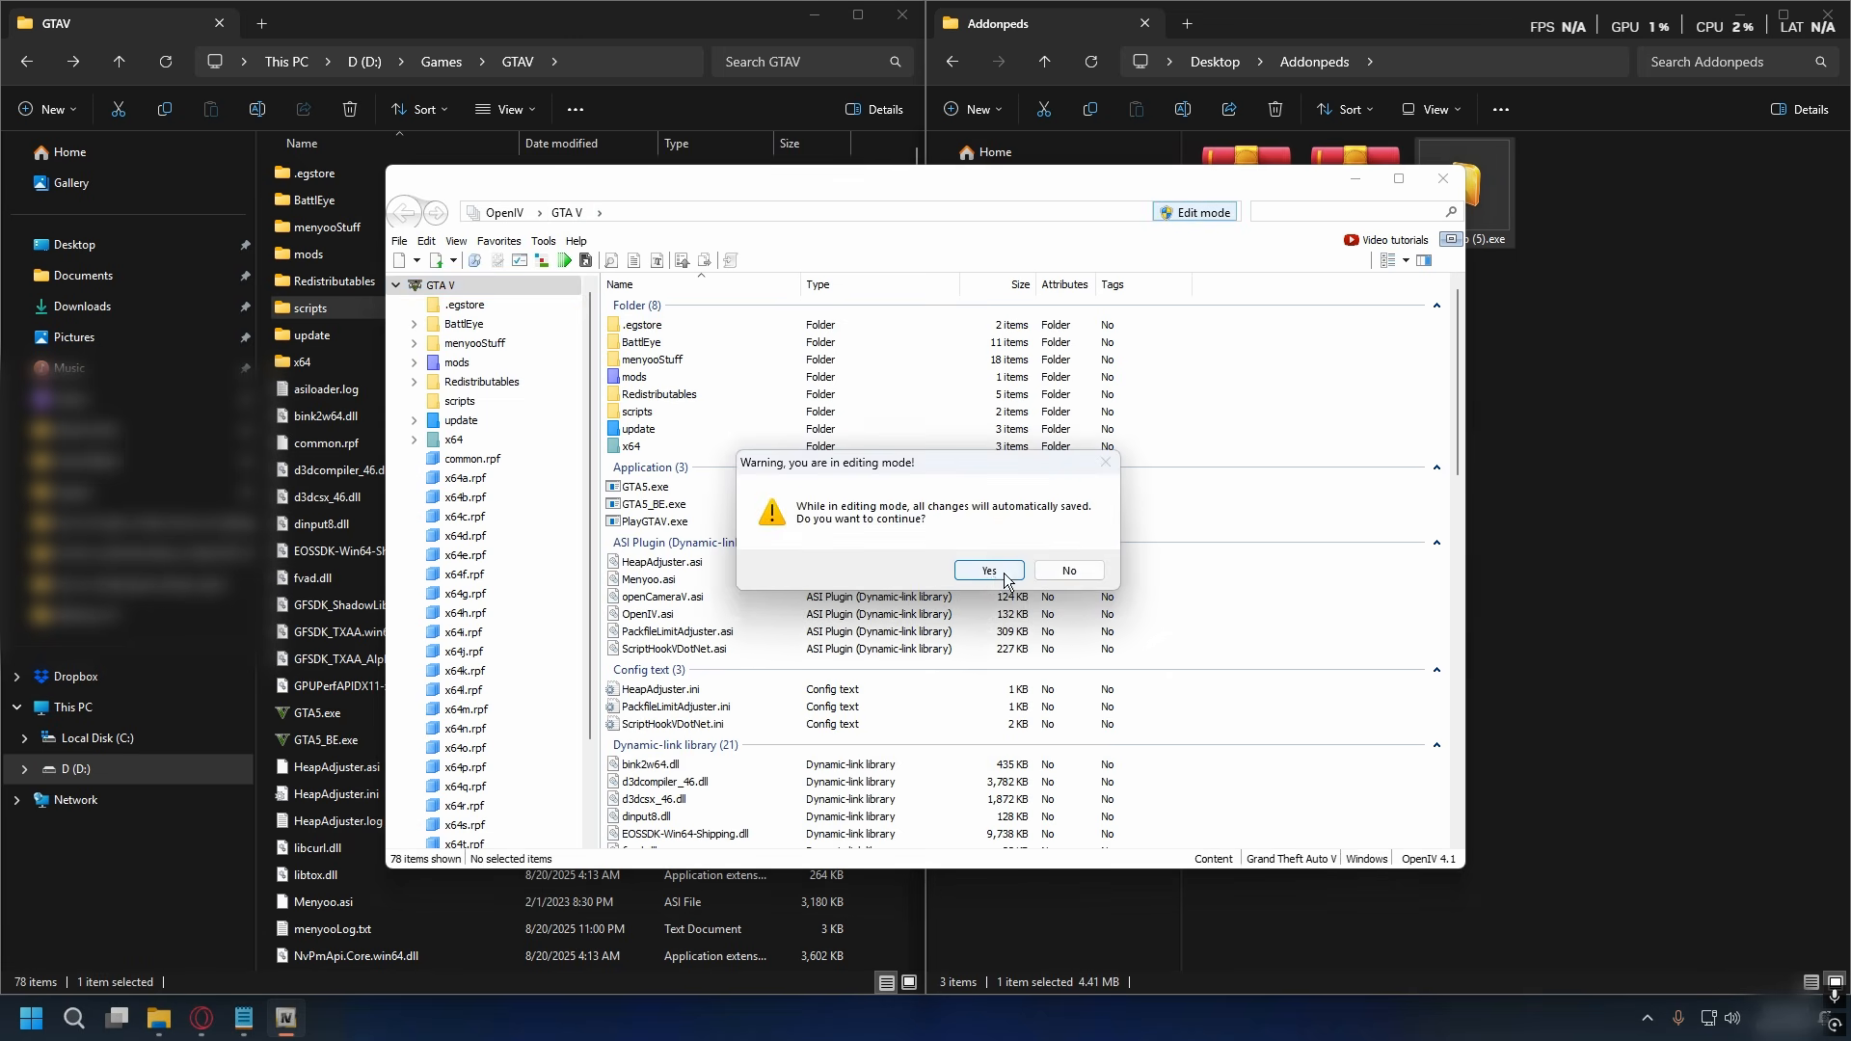
pyautogui.click(988, 570)
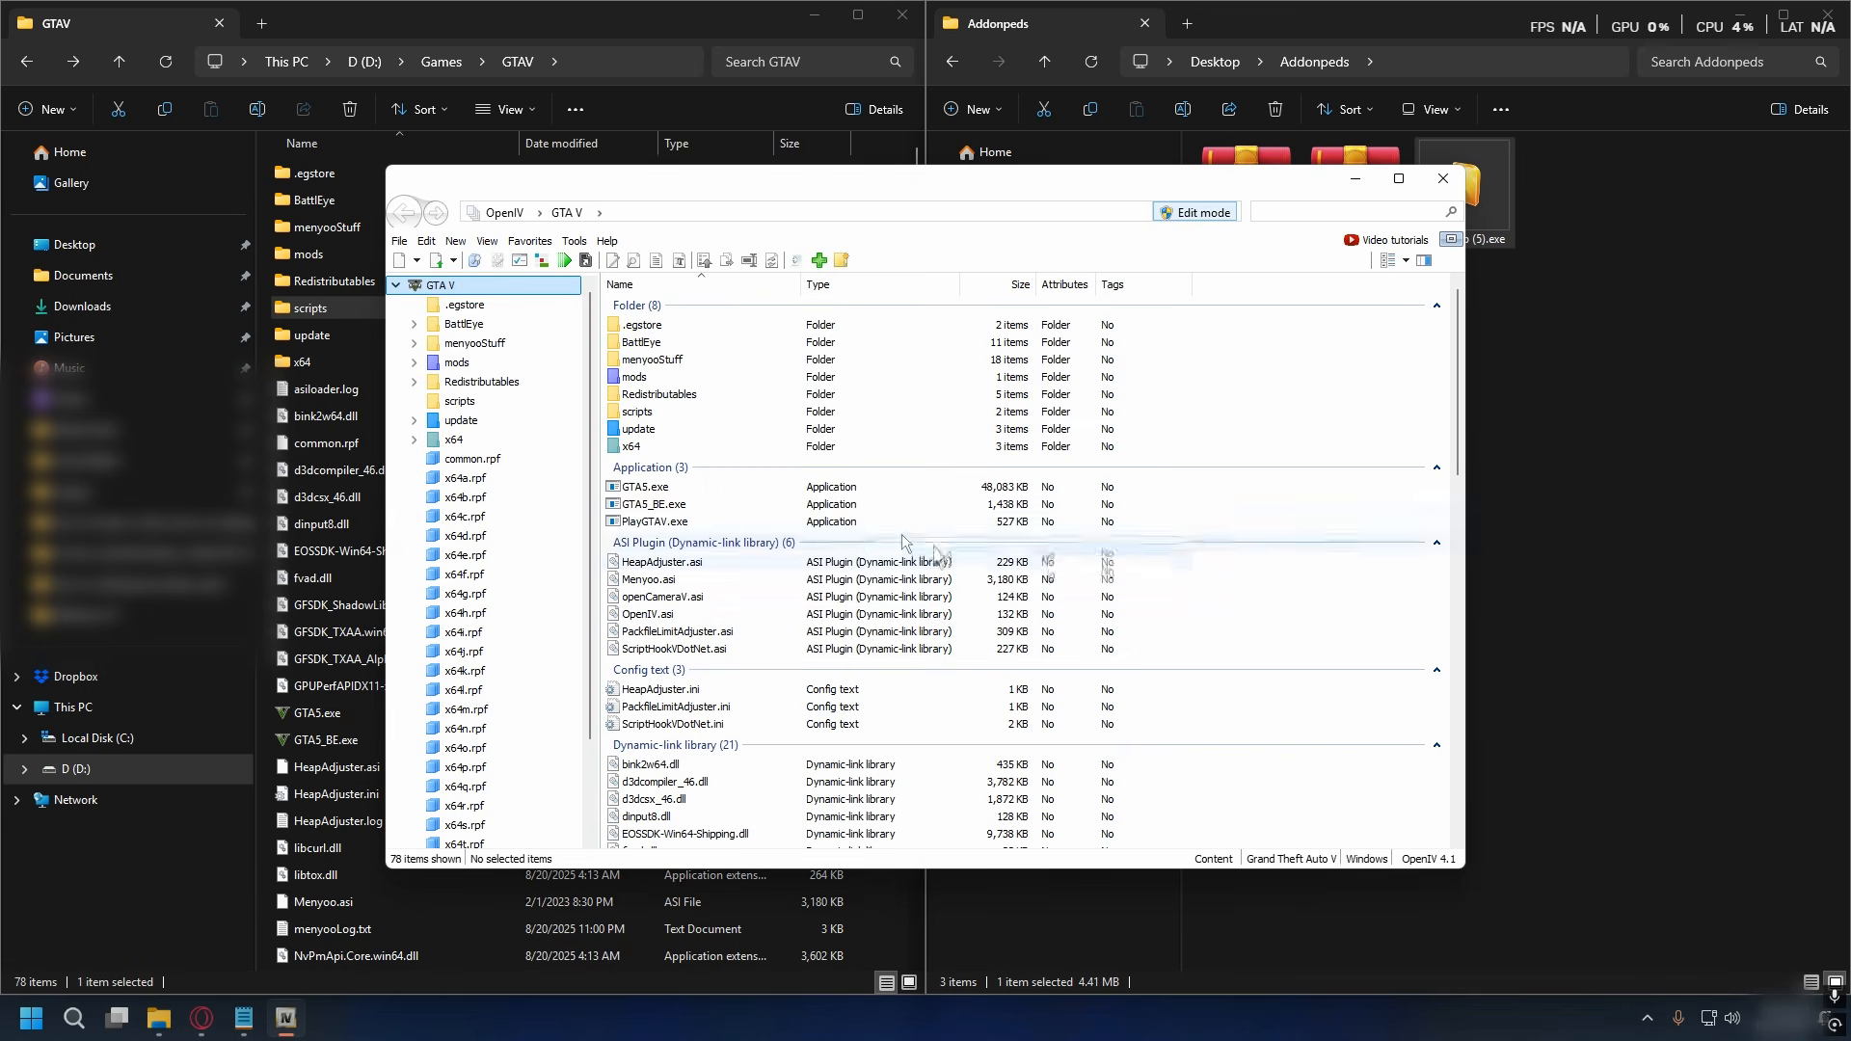
pyautogui.click(577, 242)
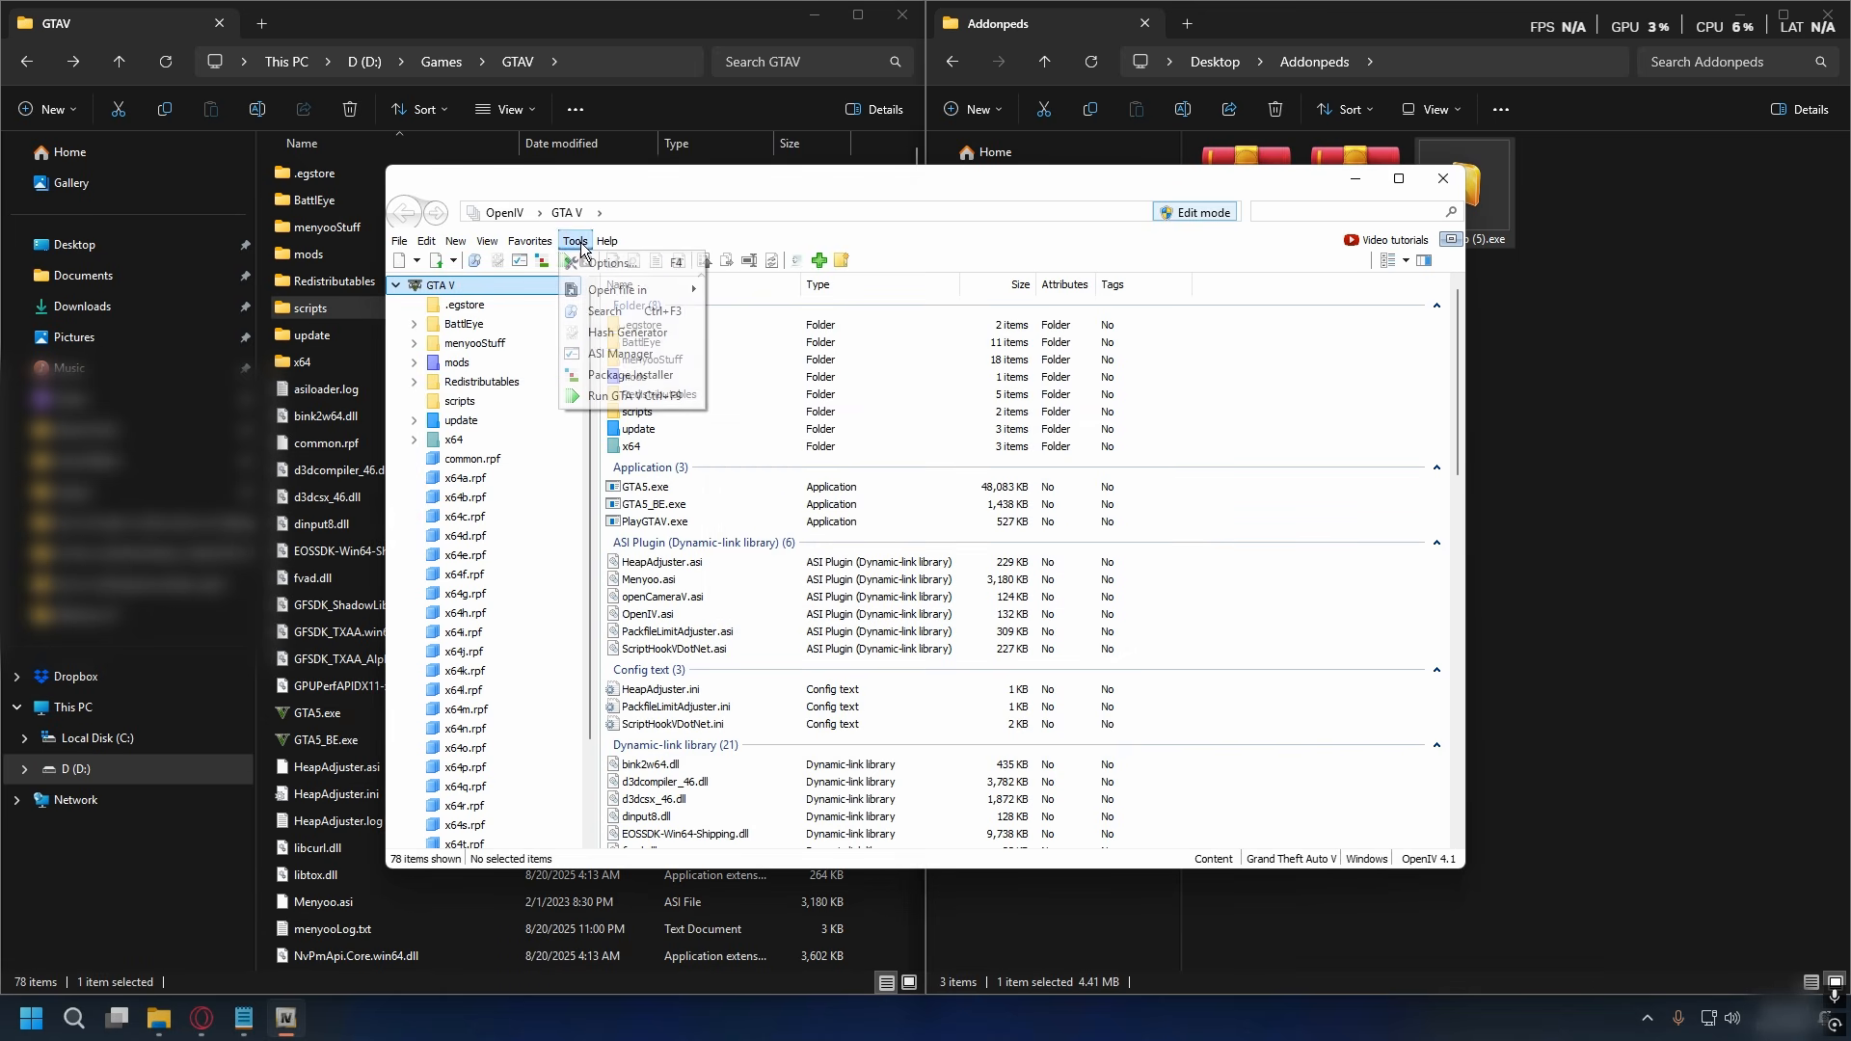
pyautogui.click(631, 356)
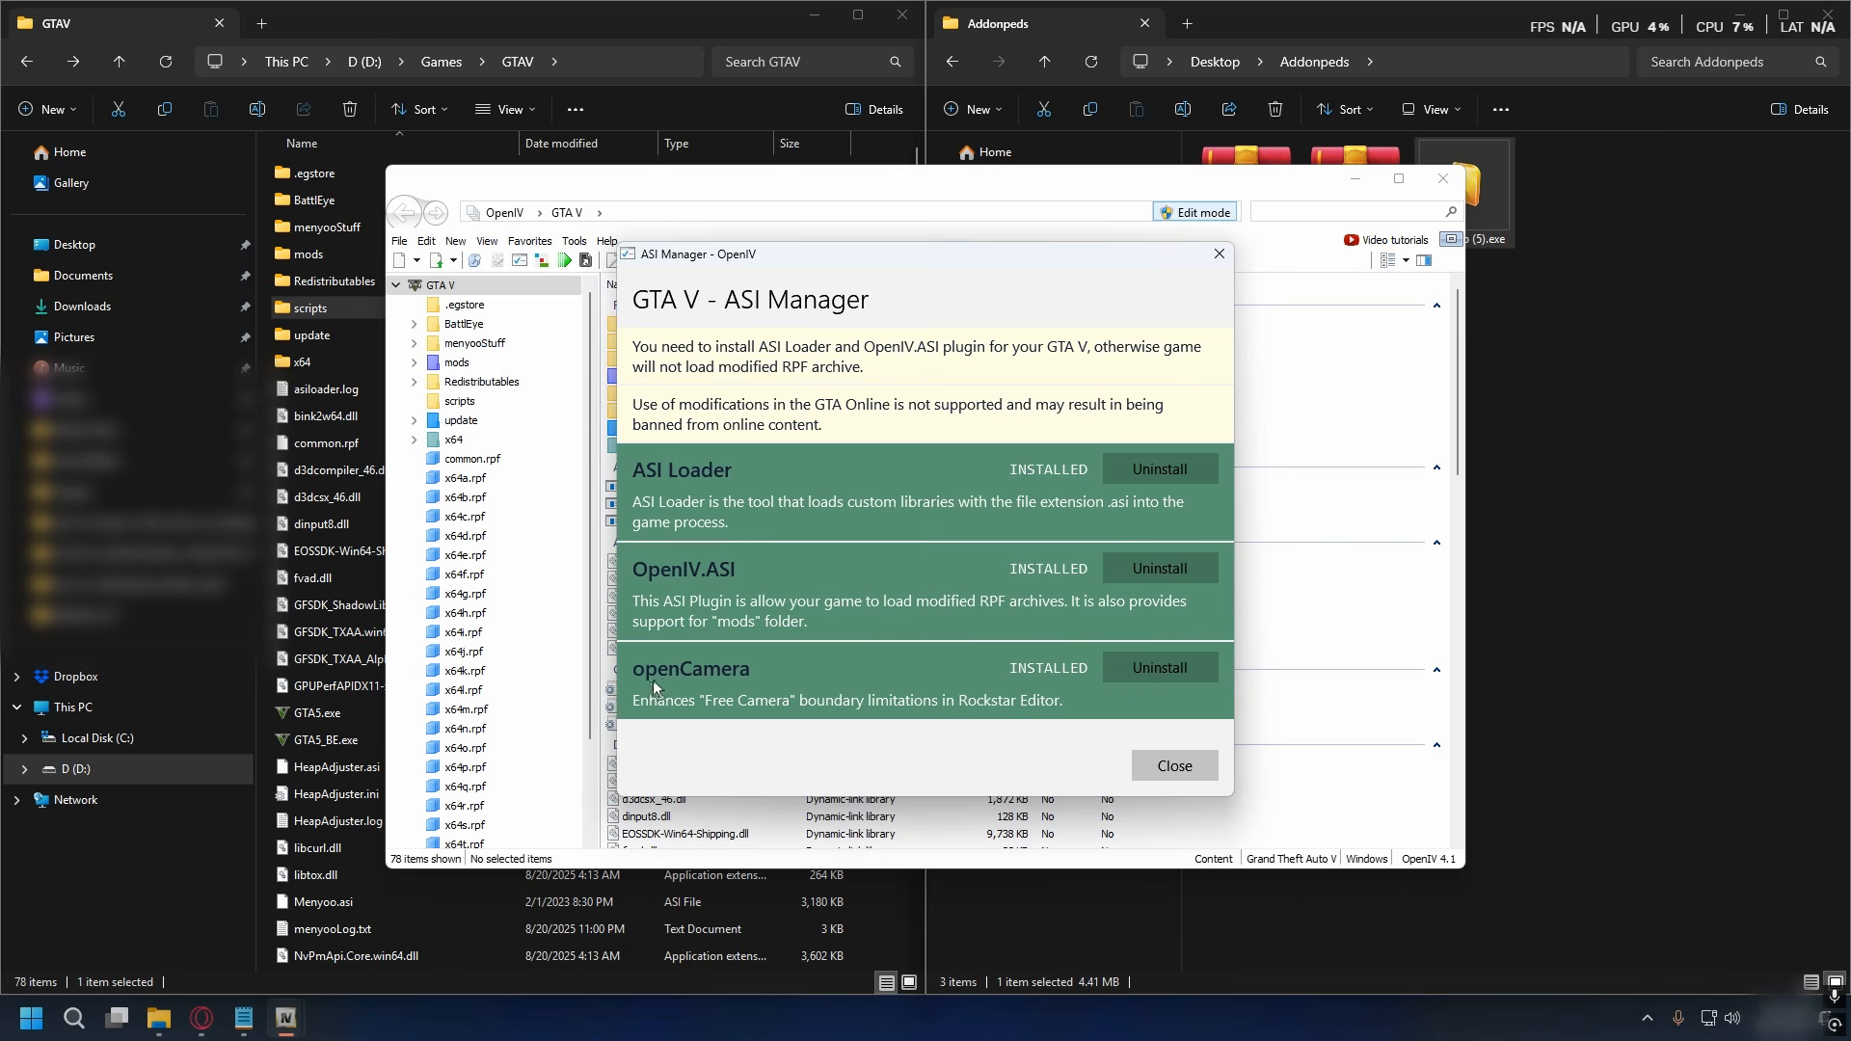
pyautogui.click(1173, 766)
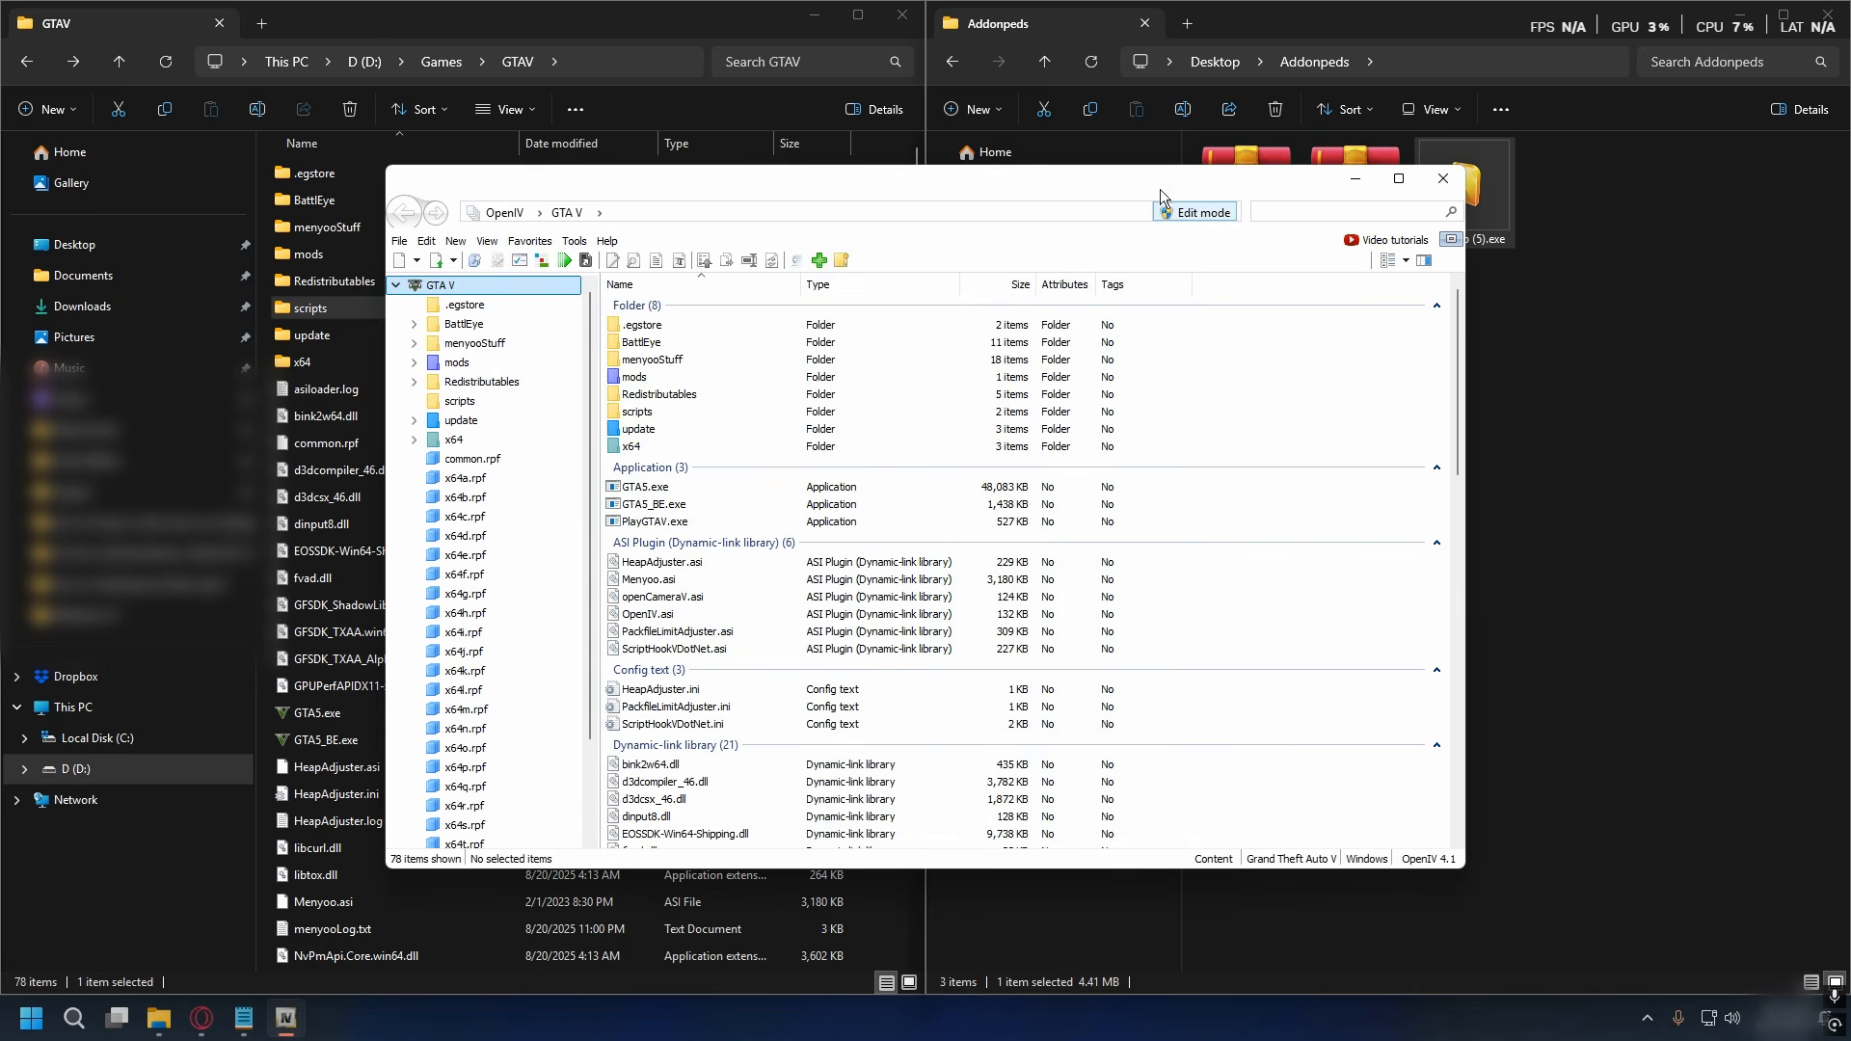
# - Open the AddonPeds 3.0.1 archive in WinRAR beside OpenIV and go over its scripts, dlcpacks and AddonPeds Editor.exe entries
pyautogui.press('super+Left')
pyautogui.click(1241, 199)
pyautogui.rightClick(1252, 189)
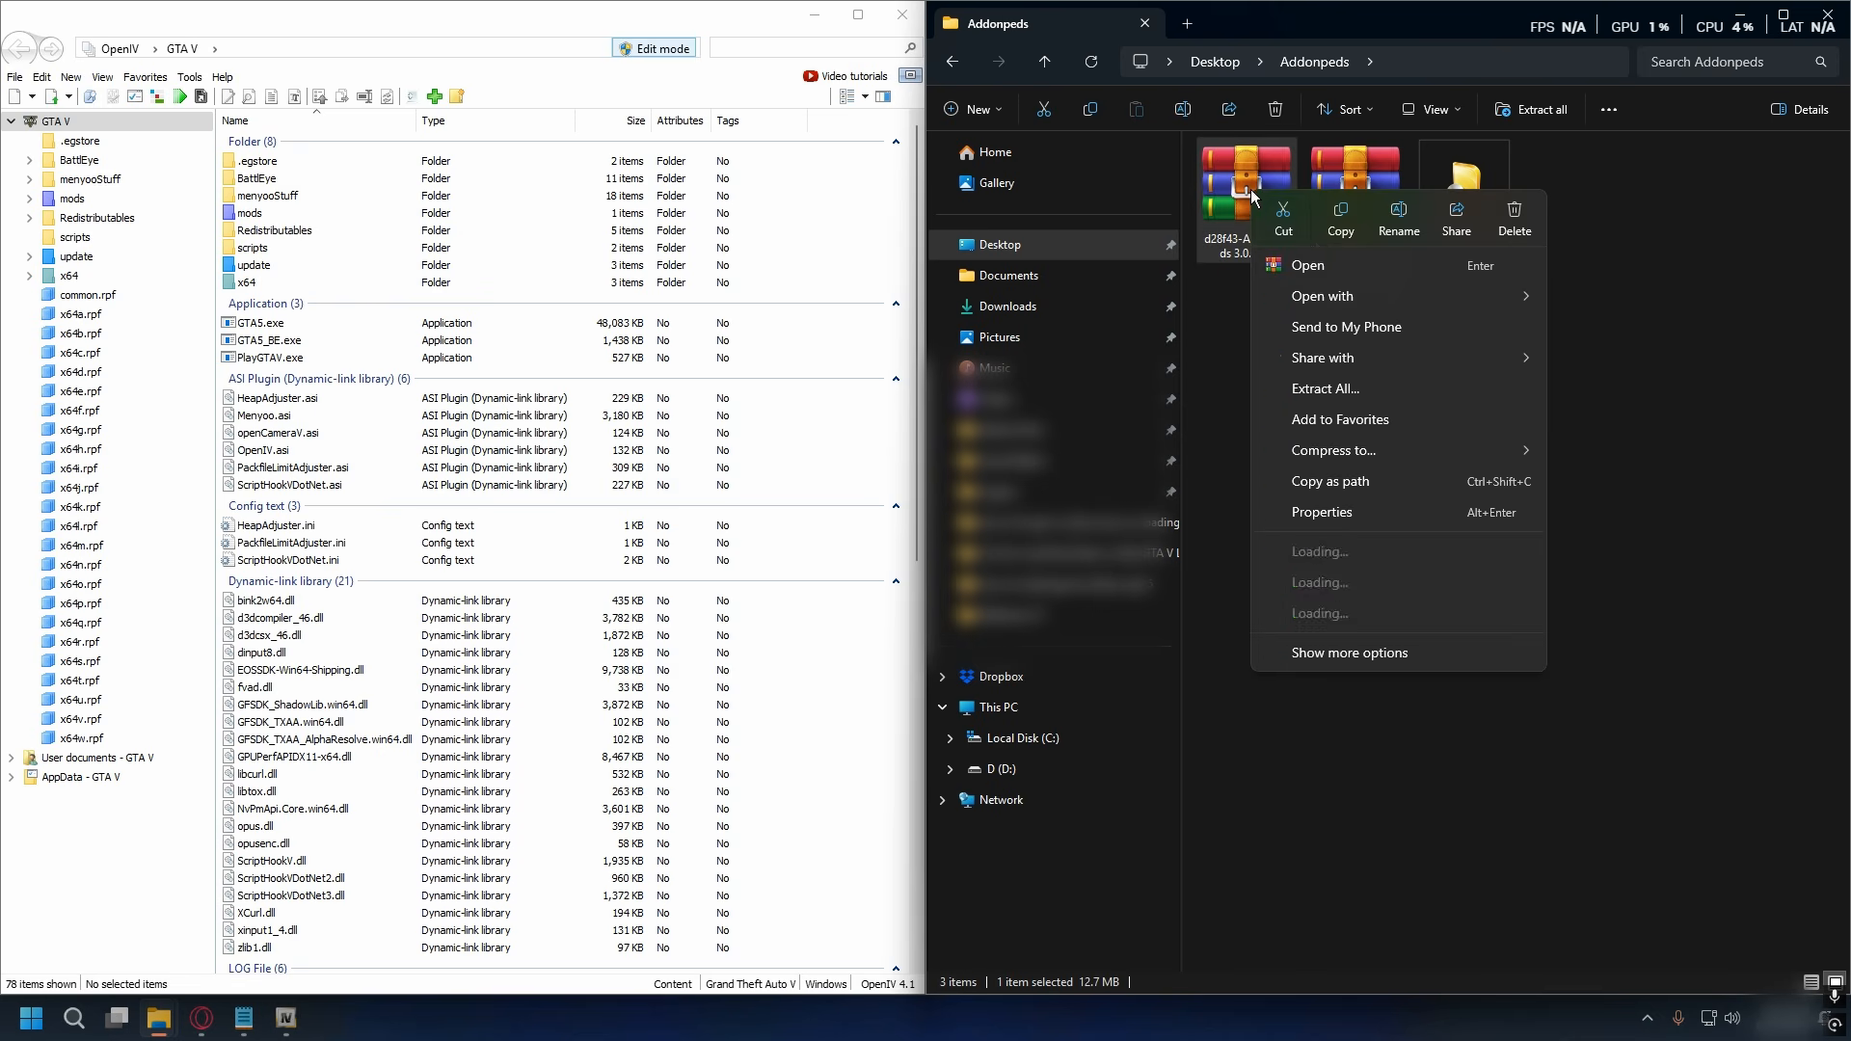
pyautogui.click(1297, 265)
pyautogui.press('super+Right')
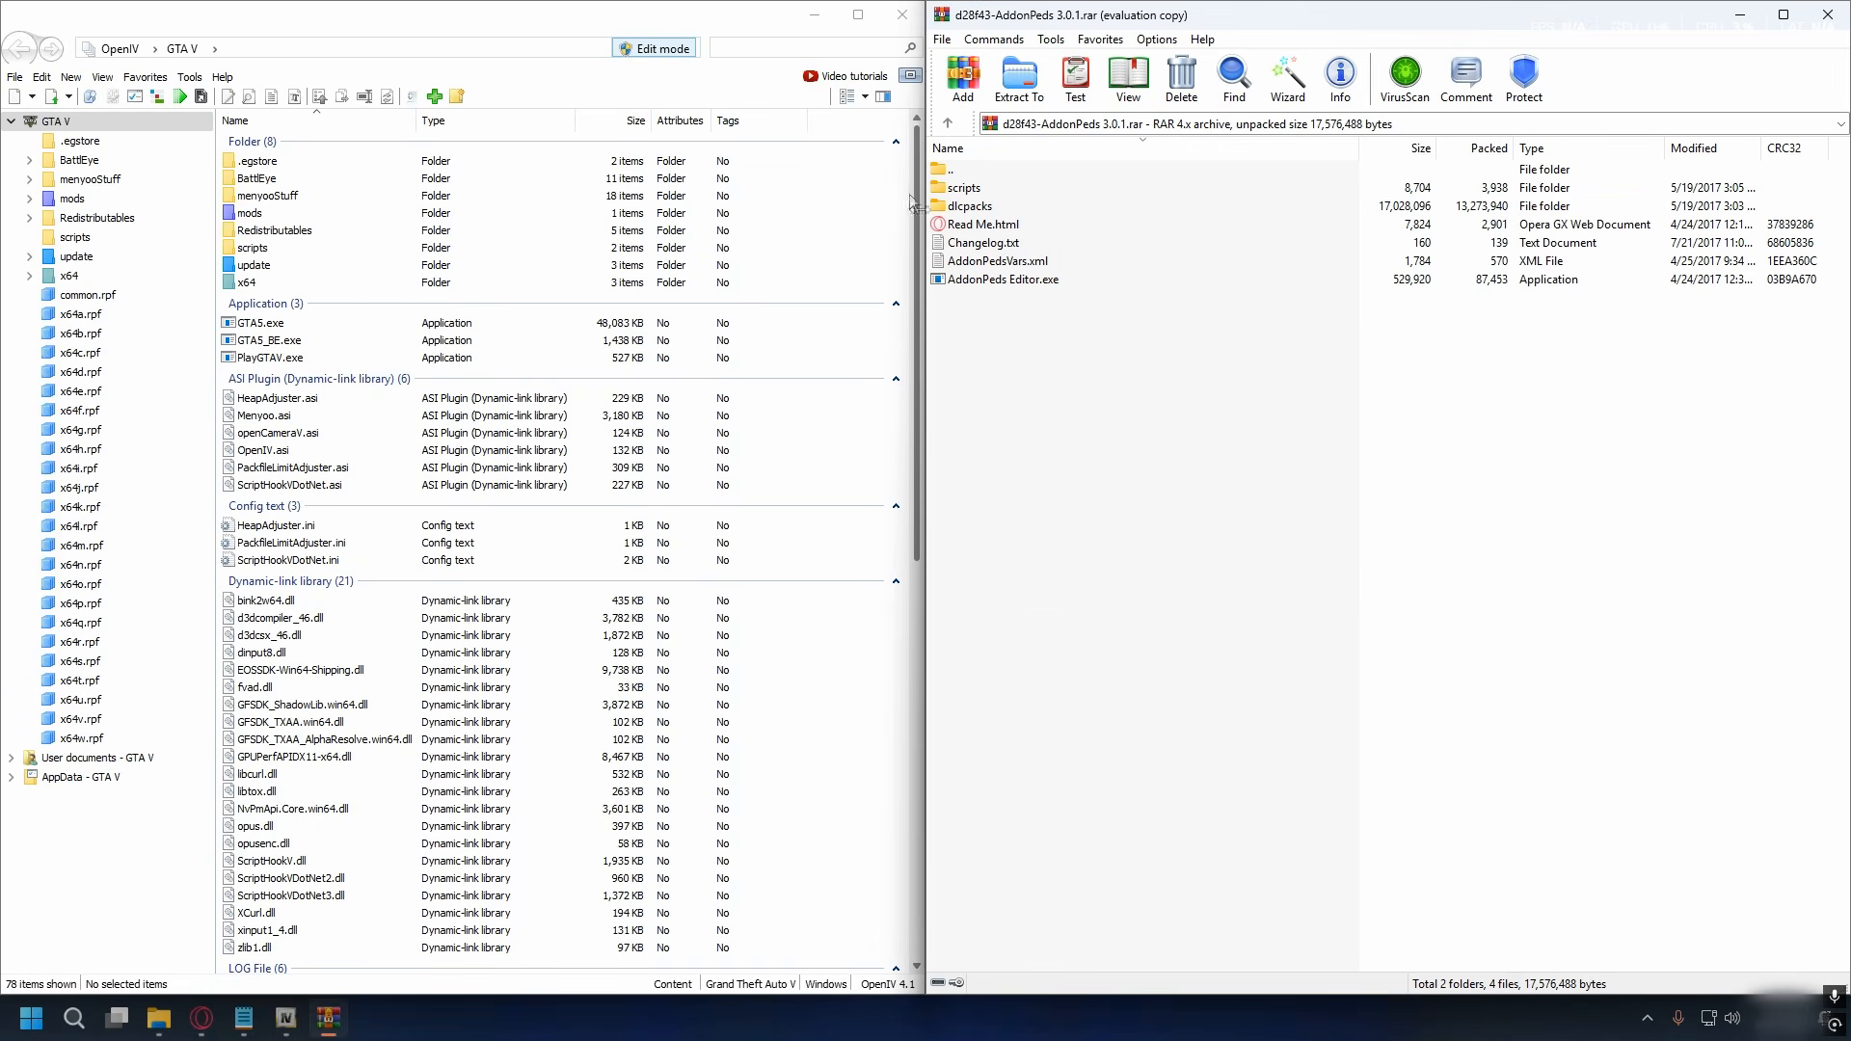
pyautogui.click(975, 188)
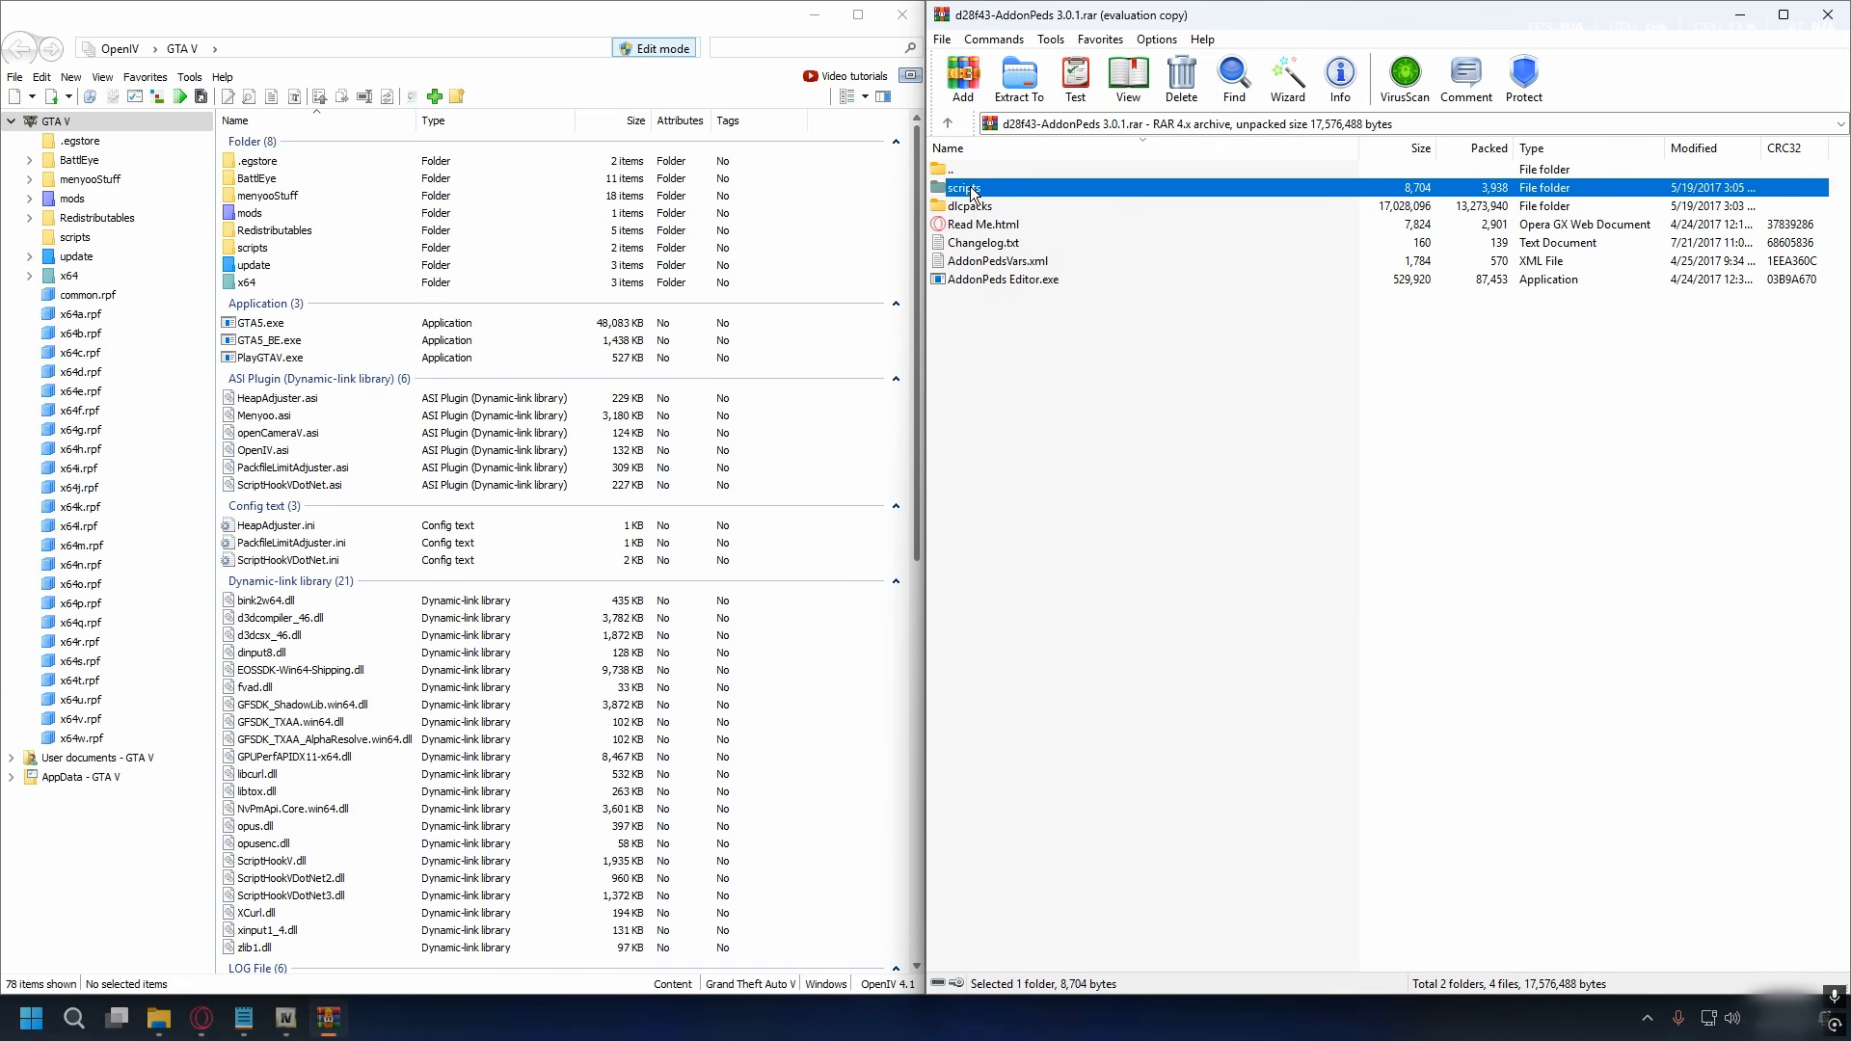
pyautogui.click(979, 207)
pyautogui.click(1073, 281)
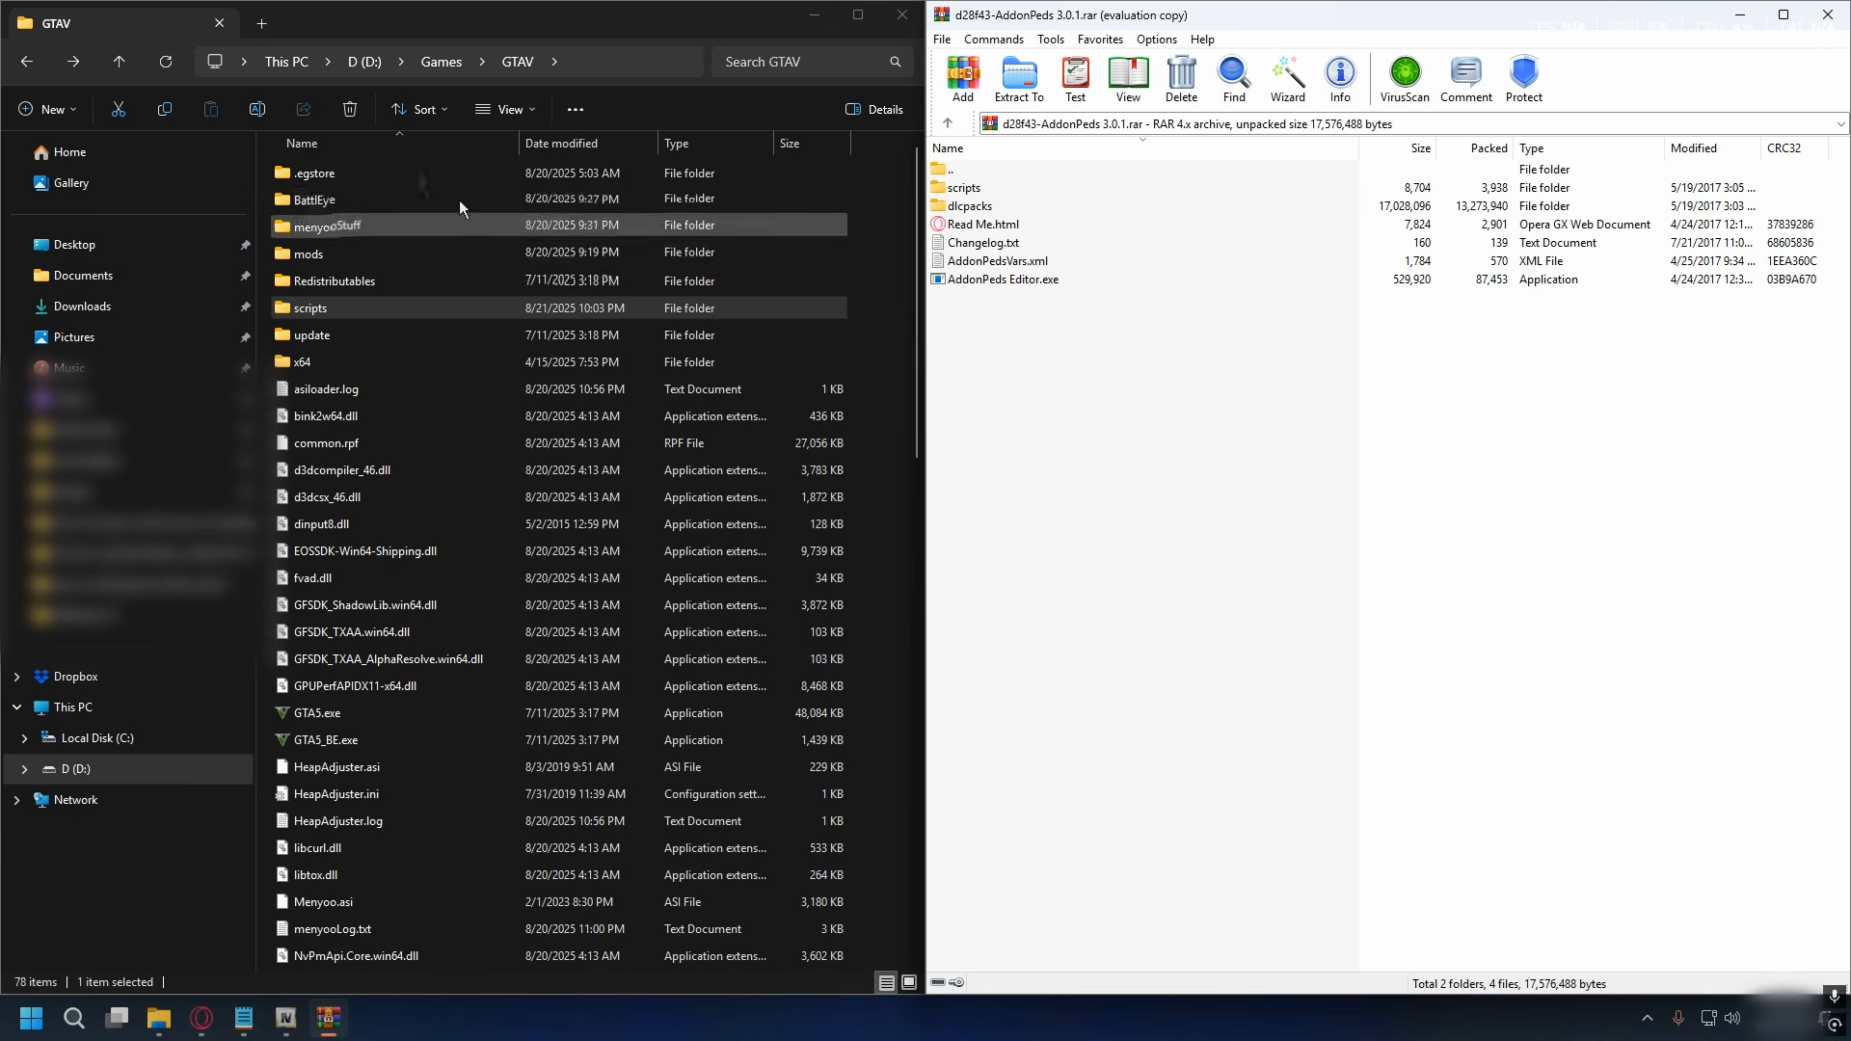
# - Copy PedSelector.dll from the AddonPeds archive's scripts folder into the scripts folder in GTAV
pyautogui.click(563, 21)
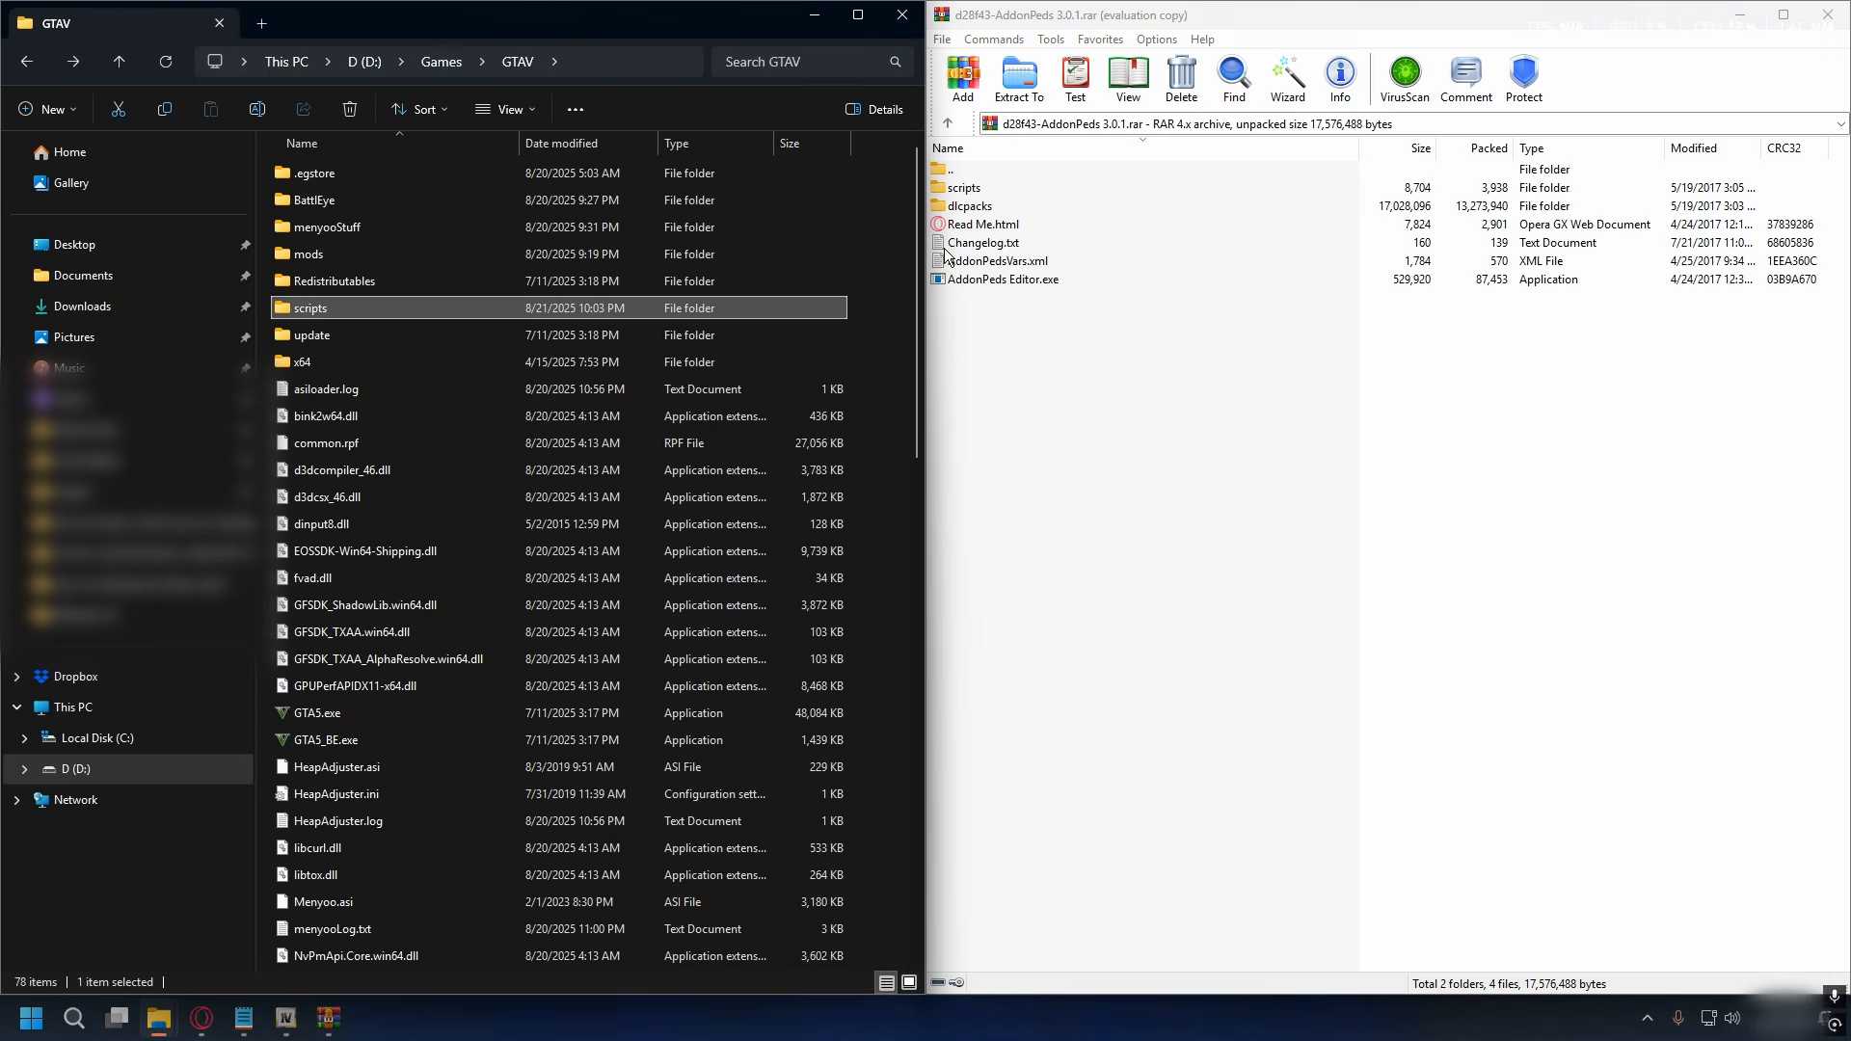
pyautogui.doubleClick(967, 188)
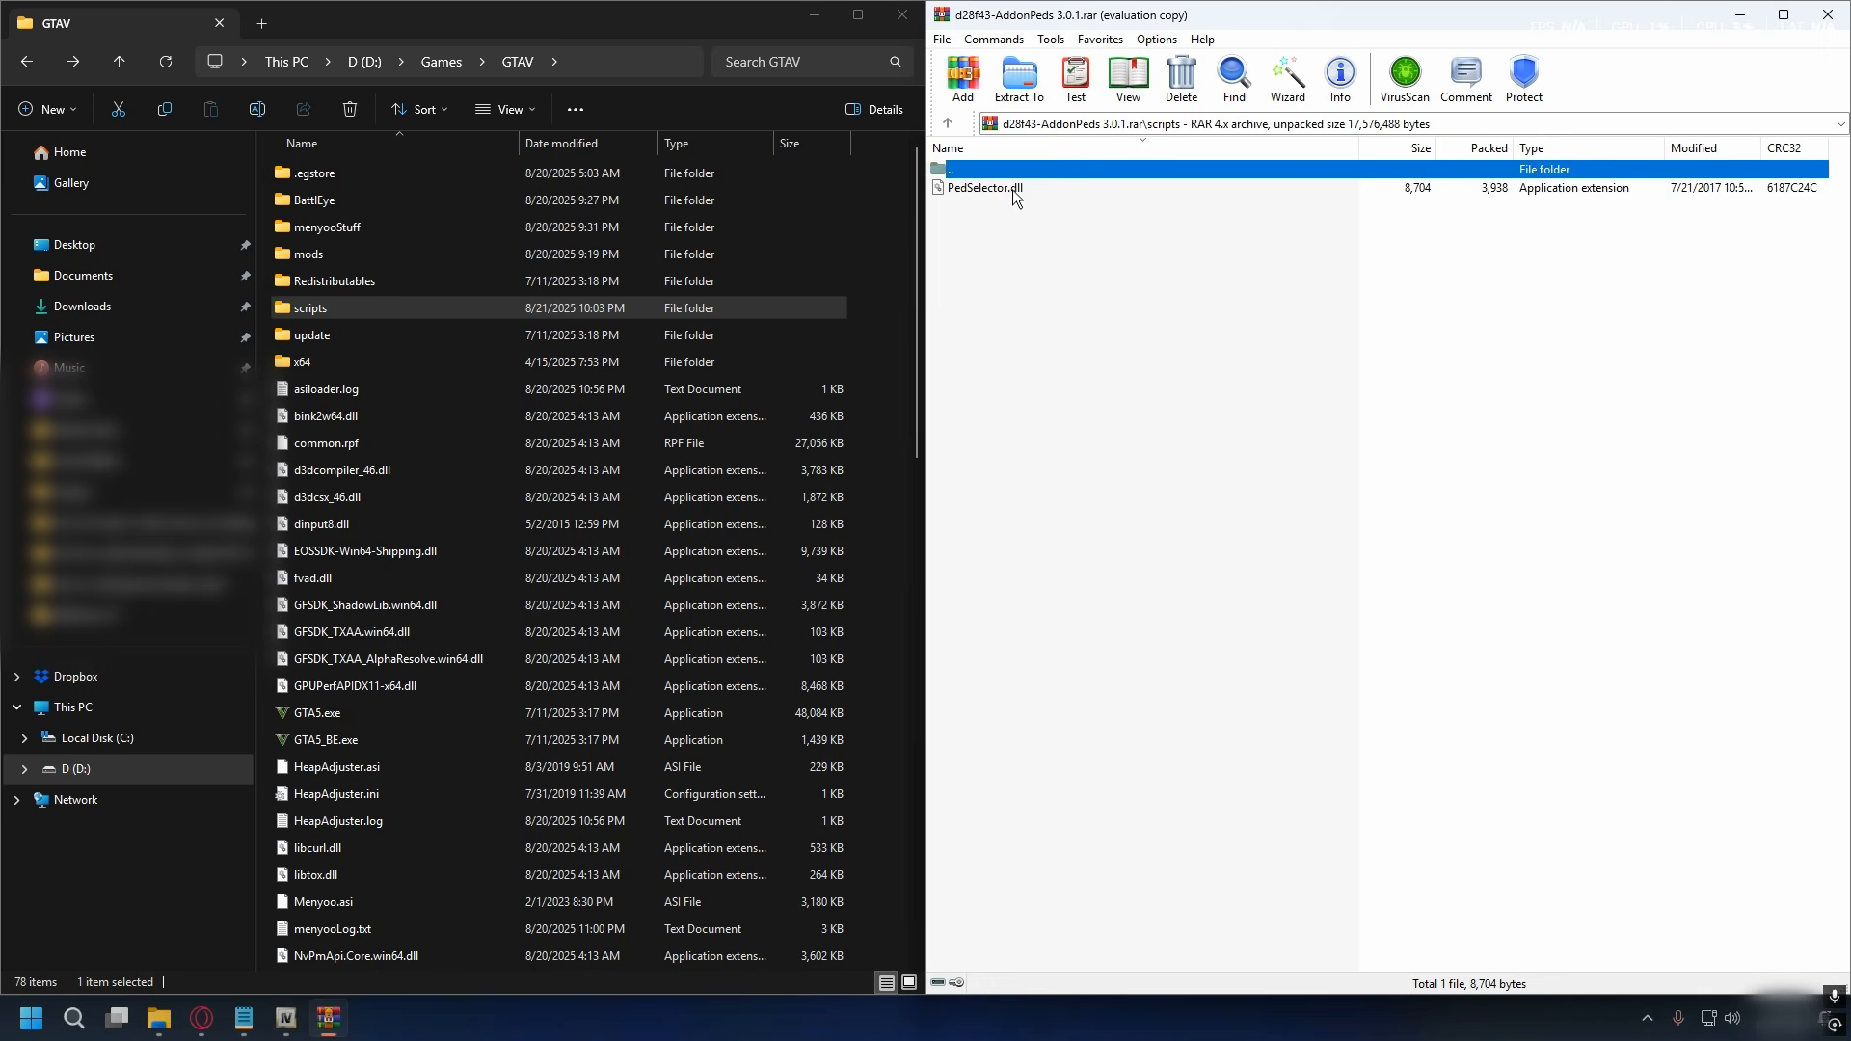
pyautogui.click(1015, 192)
pyautogui.moveTo(1059, 193); pyautogui.dragTo(308, 312)
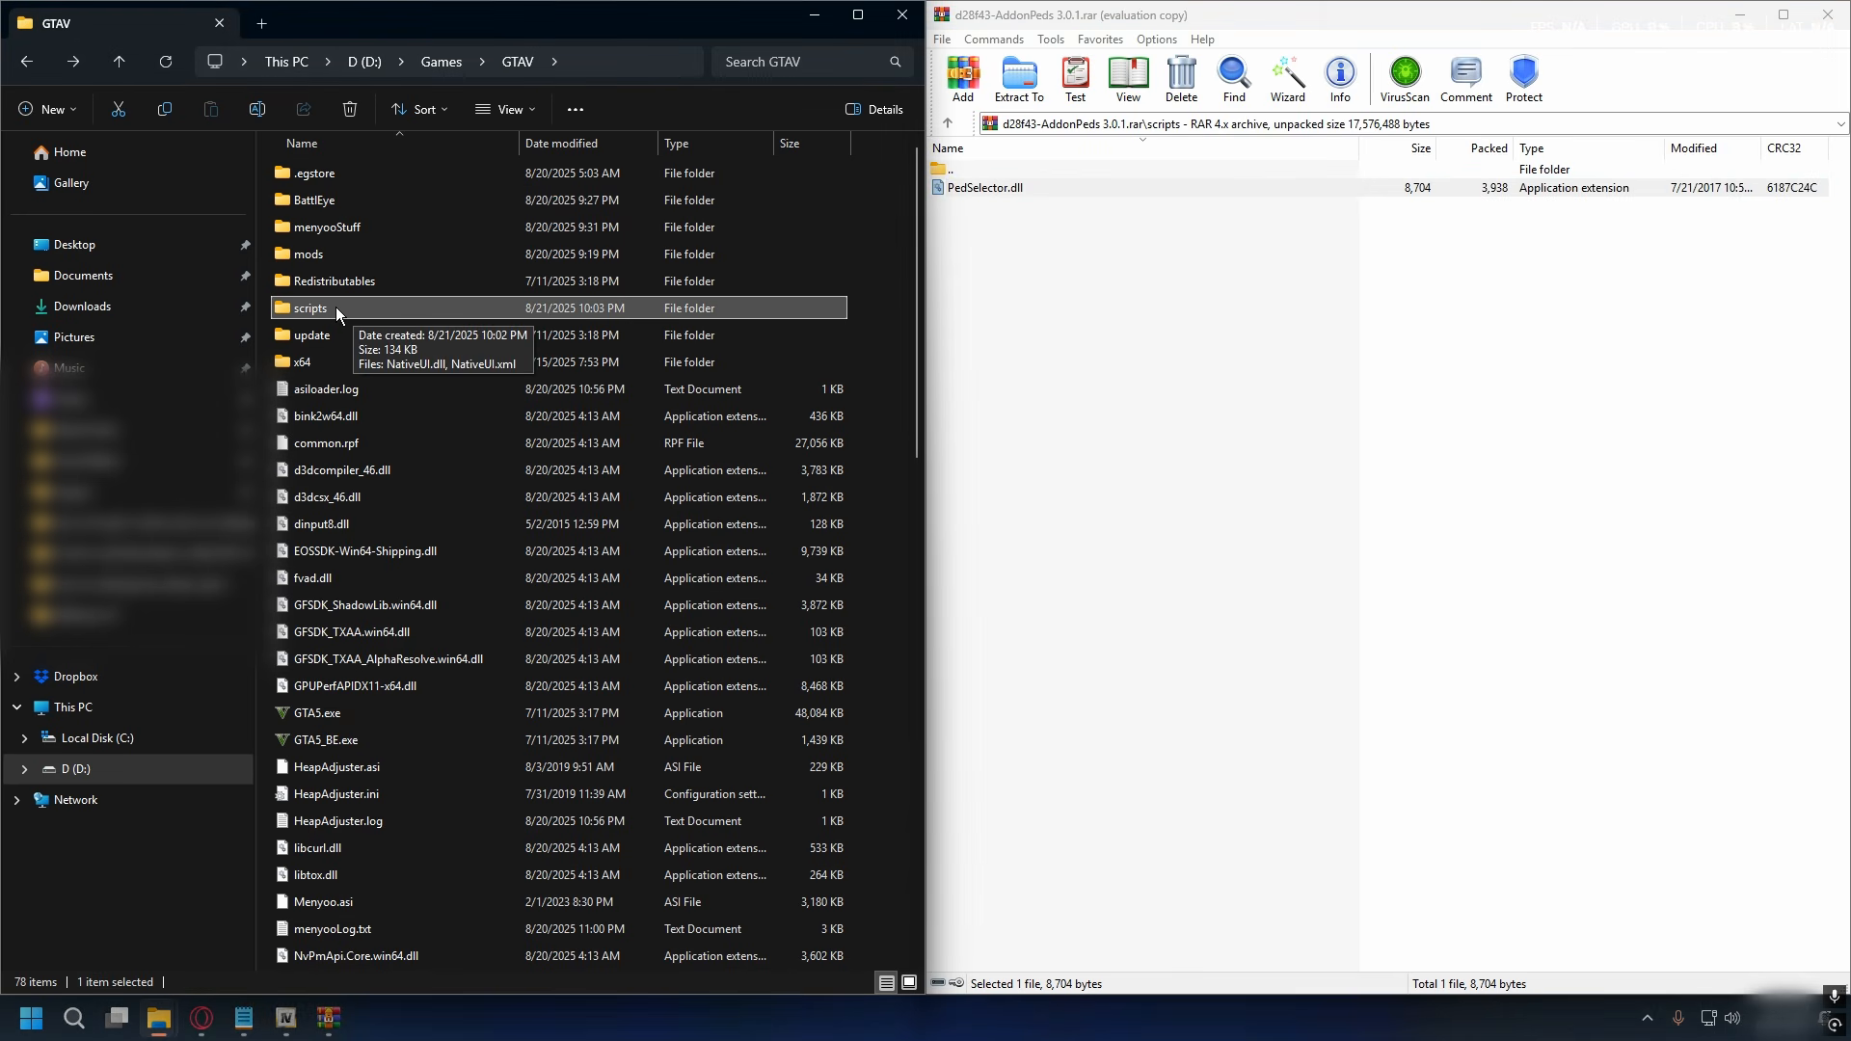
pyautogui.doubleClick(336, 307)
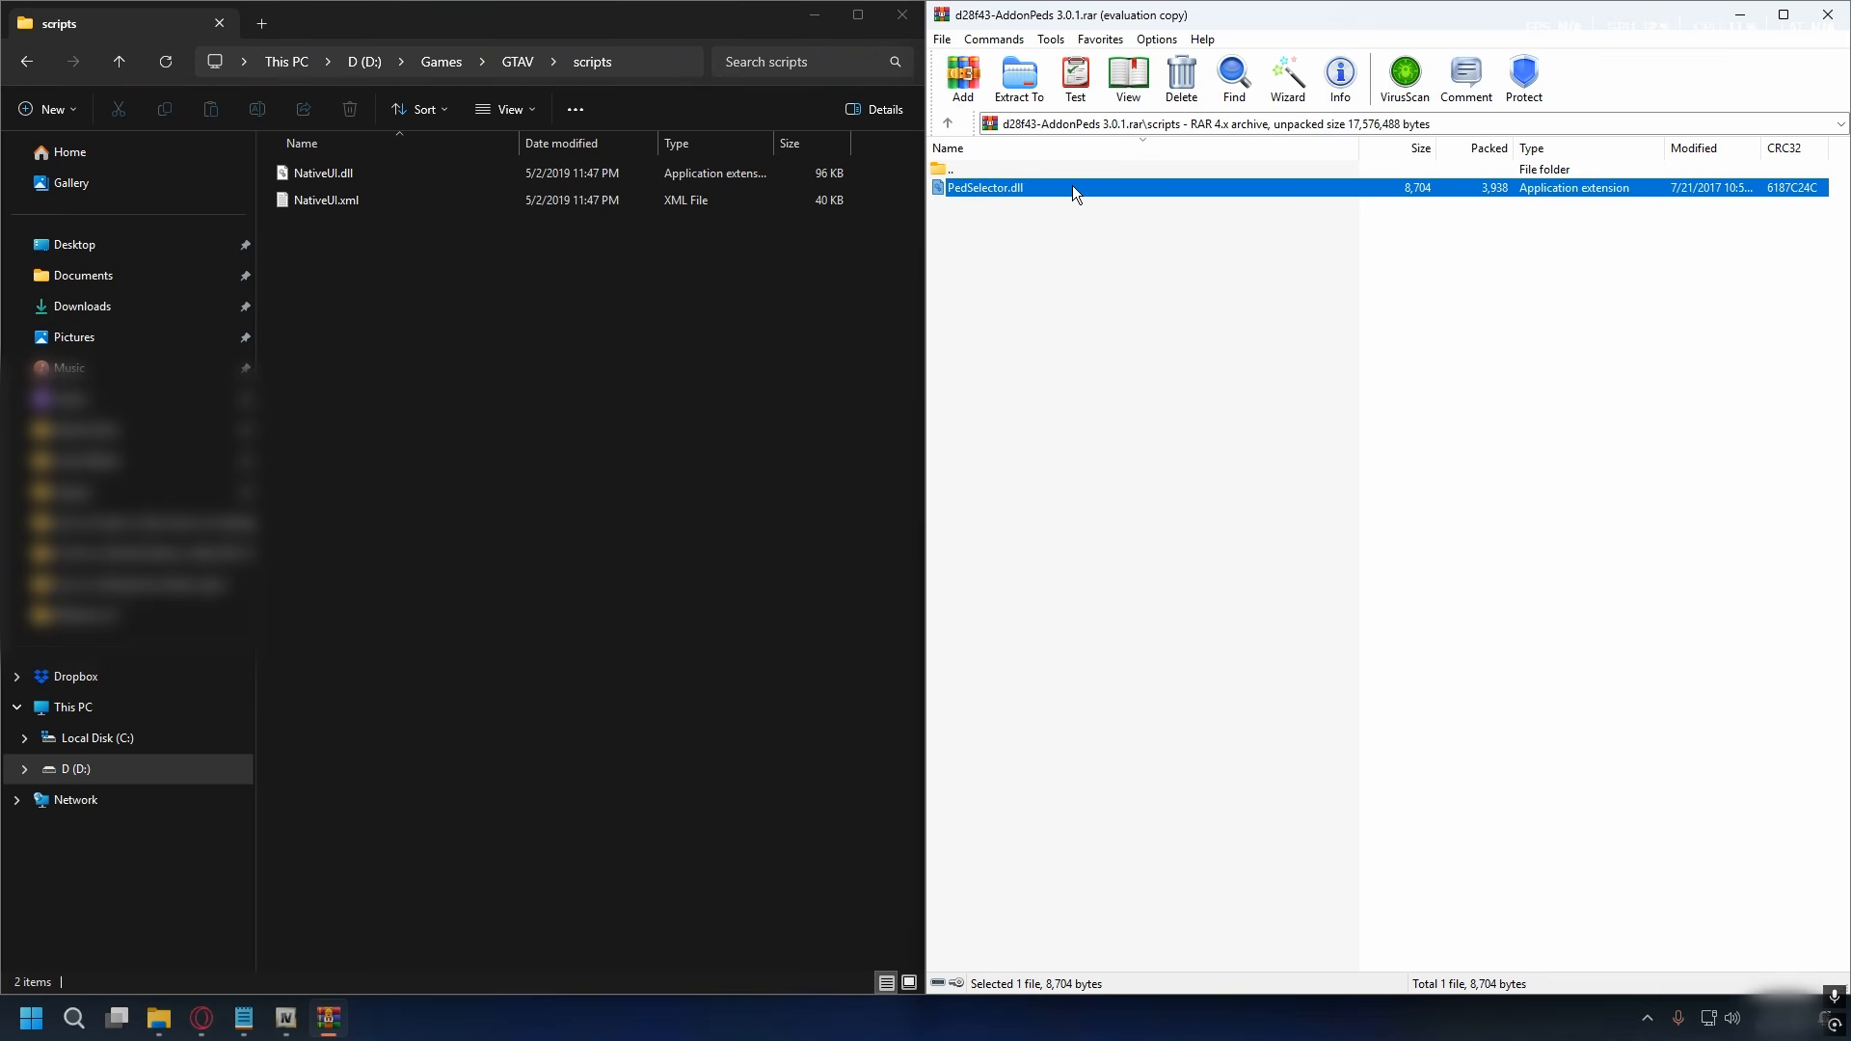
pyautogui.moveTo(547, 281); pyautogui.dragTo(488, 287)
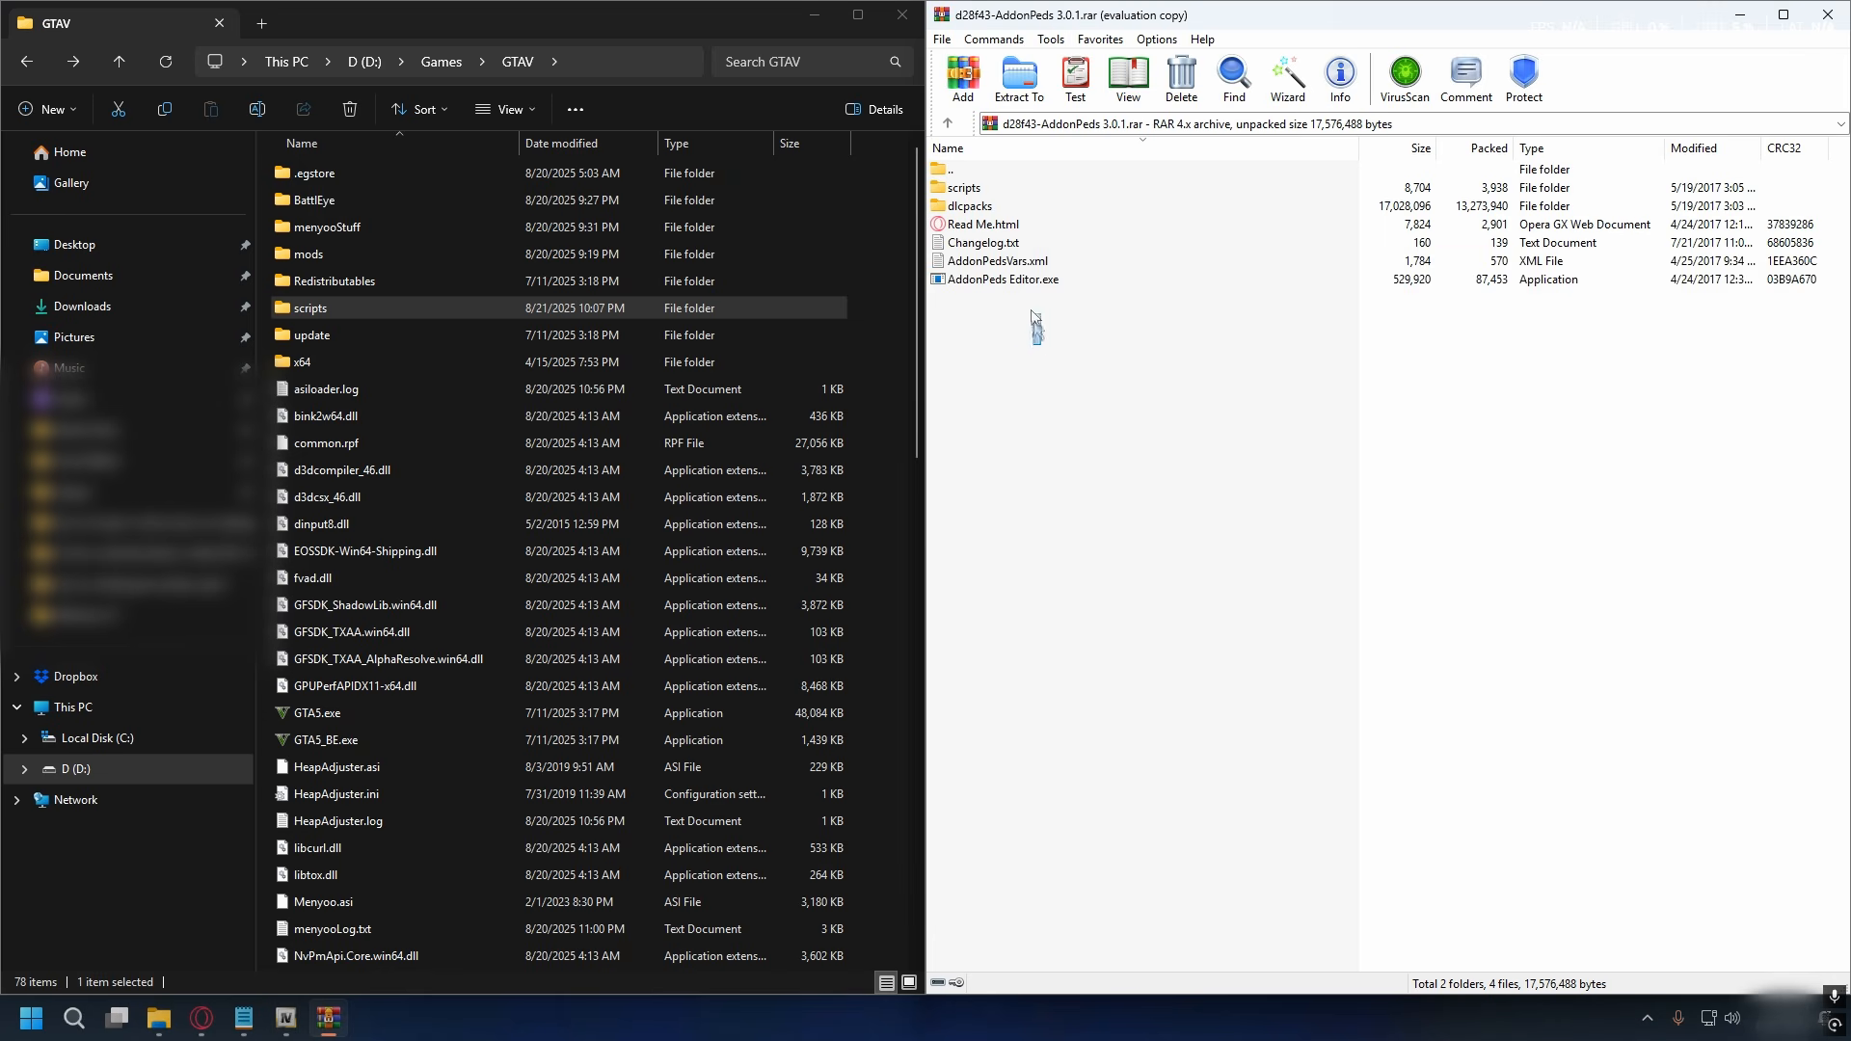
# - Copy AddonPedsVars.xml and AddonPeds Editor.exe from the archive into the GTAV folder
pyautogui.moveTo(1042, 341); pyautogui.dragTo(1005, 268)
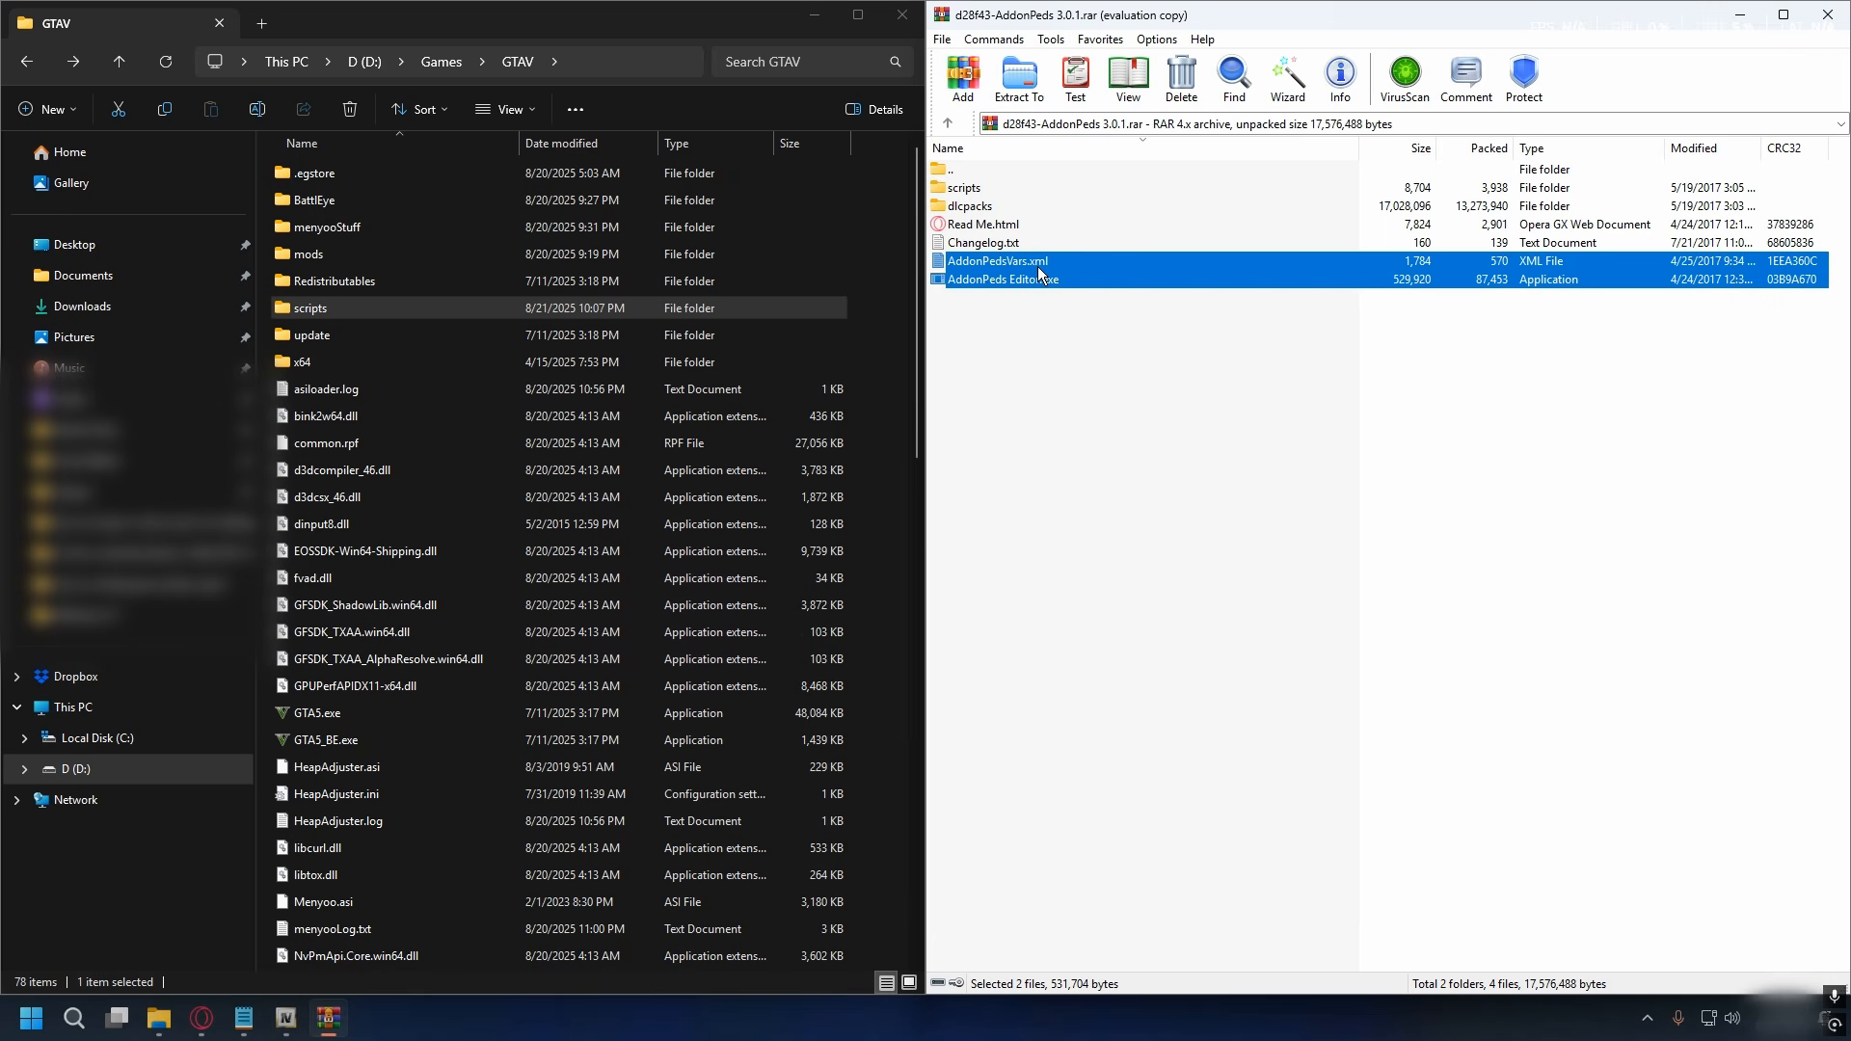
pyautogui.moveTo(1038, 266); pyautogui.dragTo(876, 335)
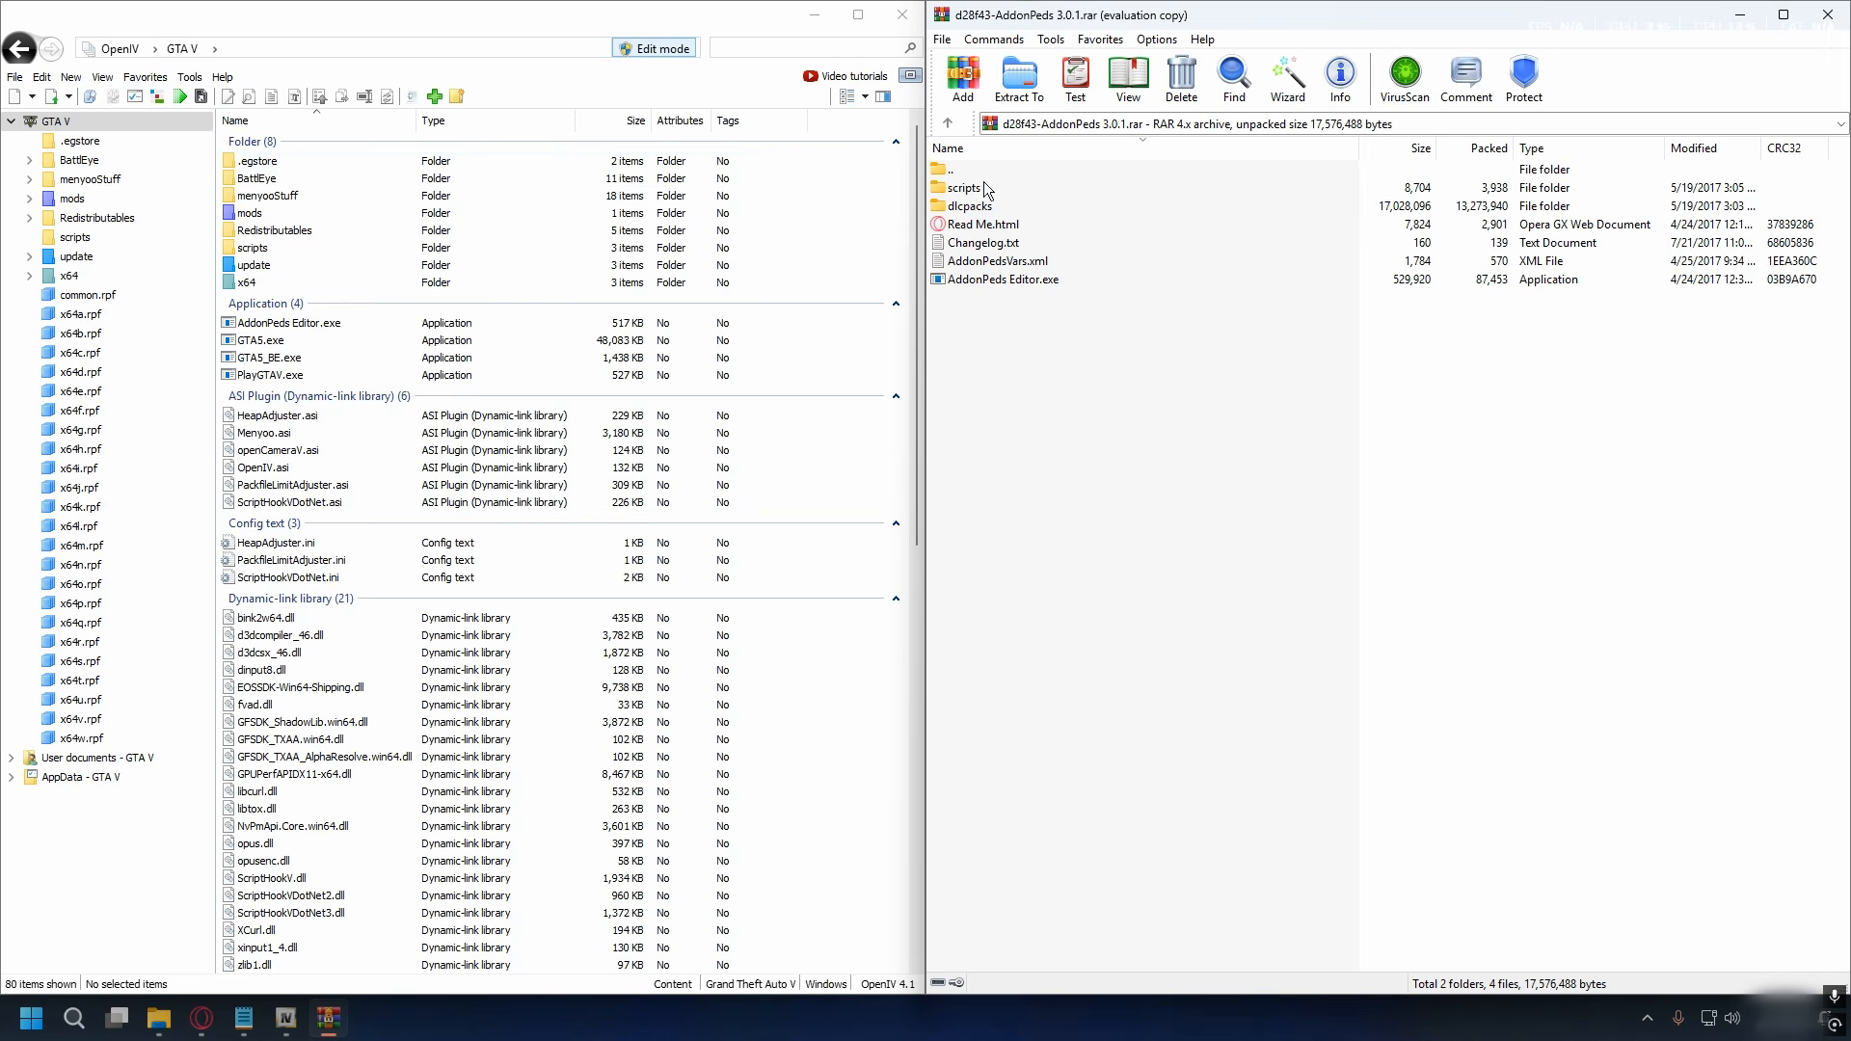
# - Copy the addonpeds folder from the archive's dlcpacks folder into mods > update > x64 > dlcpacks in OpenIV
pyautogui.click(1017, 204)
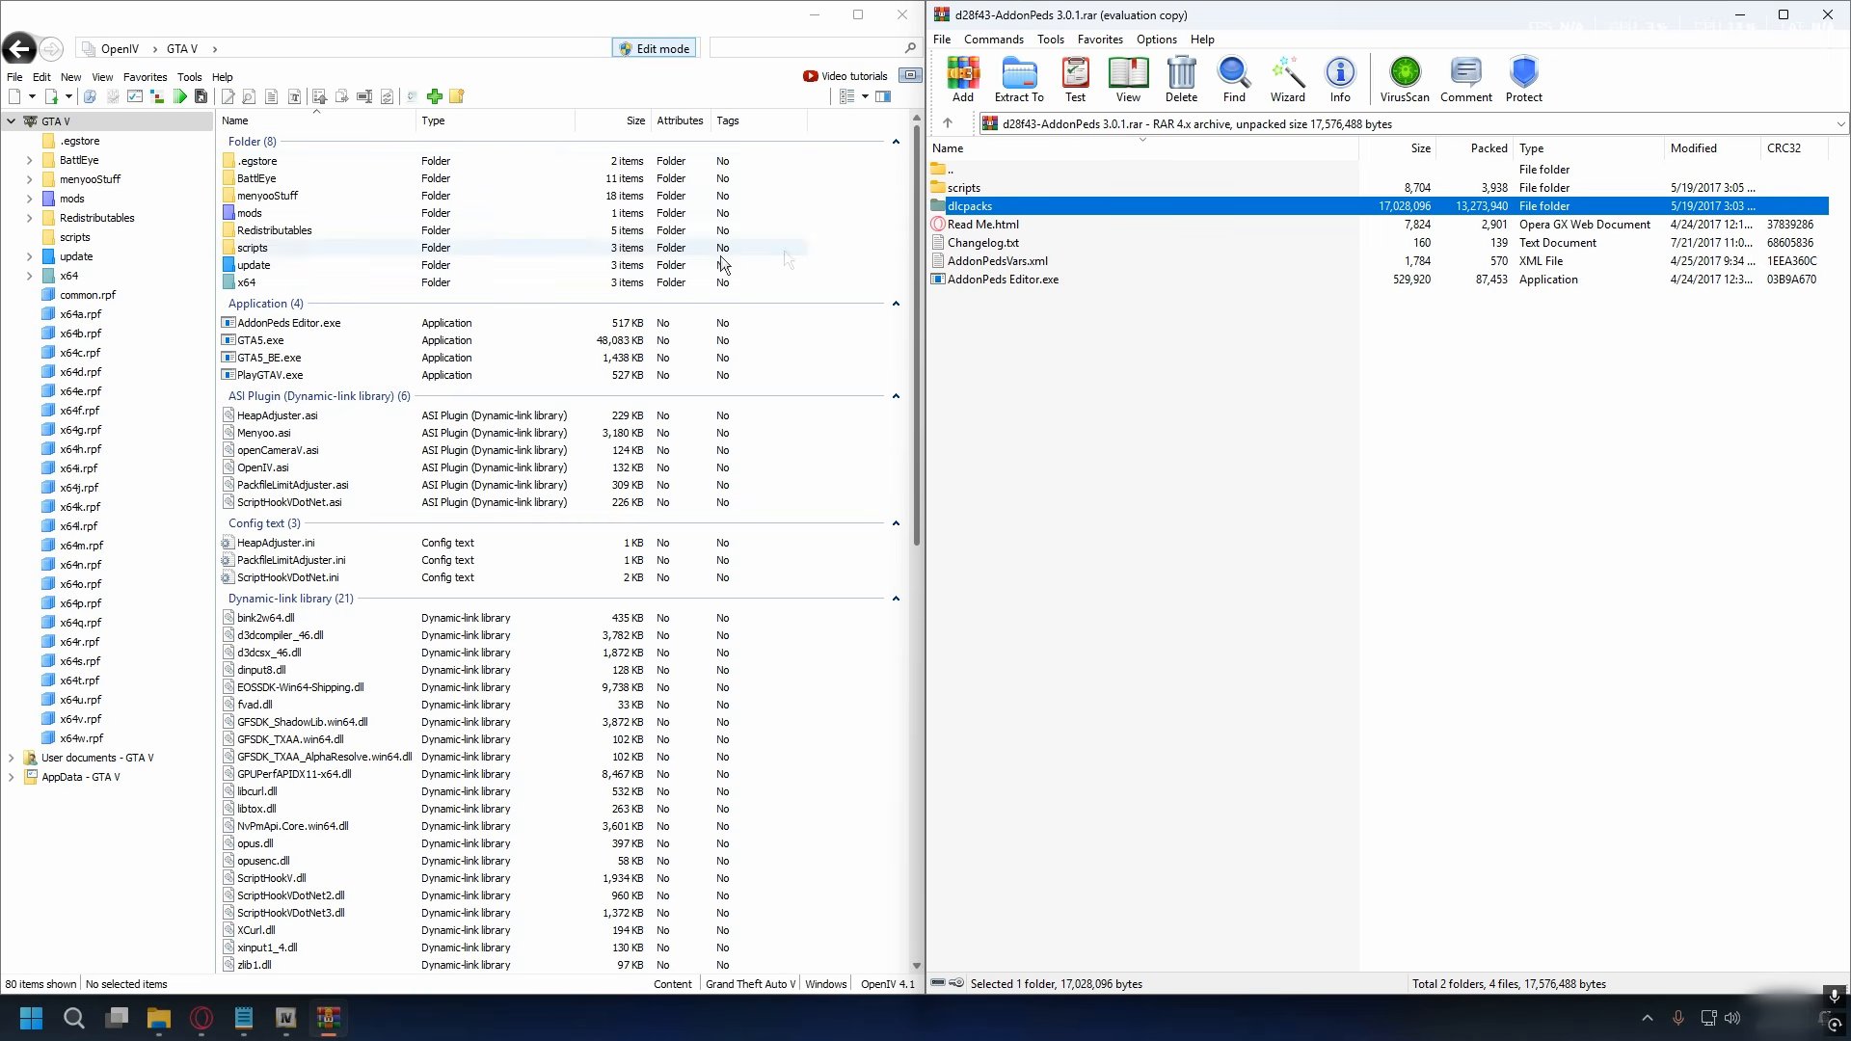
pyautogui.click(280, 14)
pyautogui.click(29, 199)
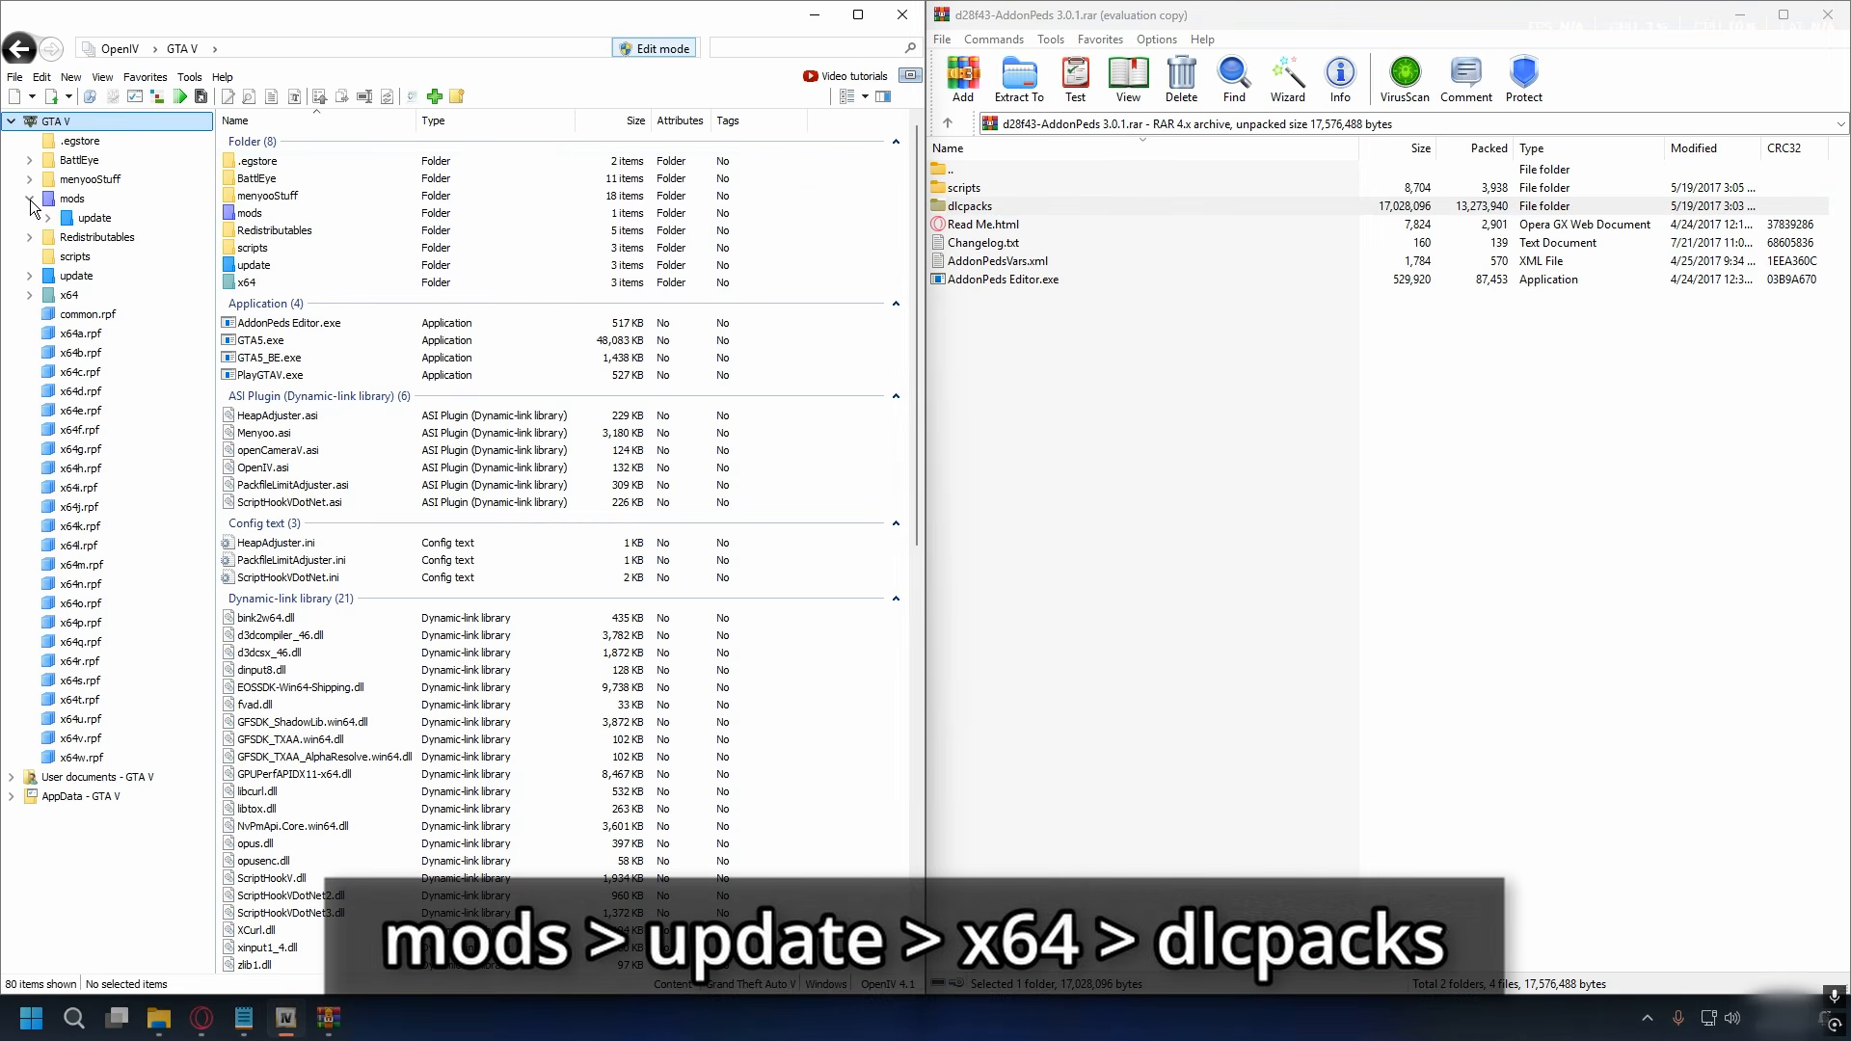
pyautogui.click(58, 199)
pyautogui.doubleClick(227, 164)
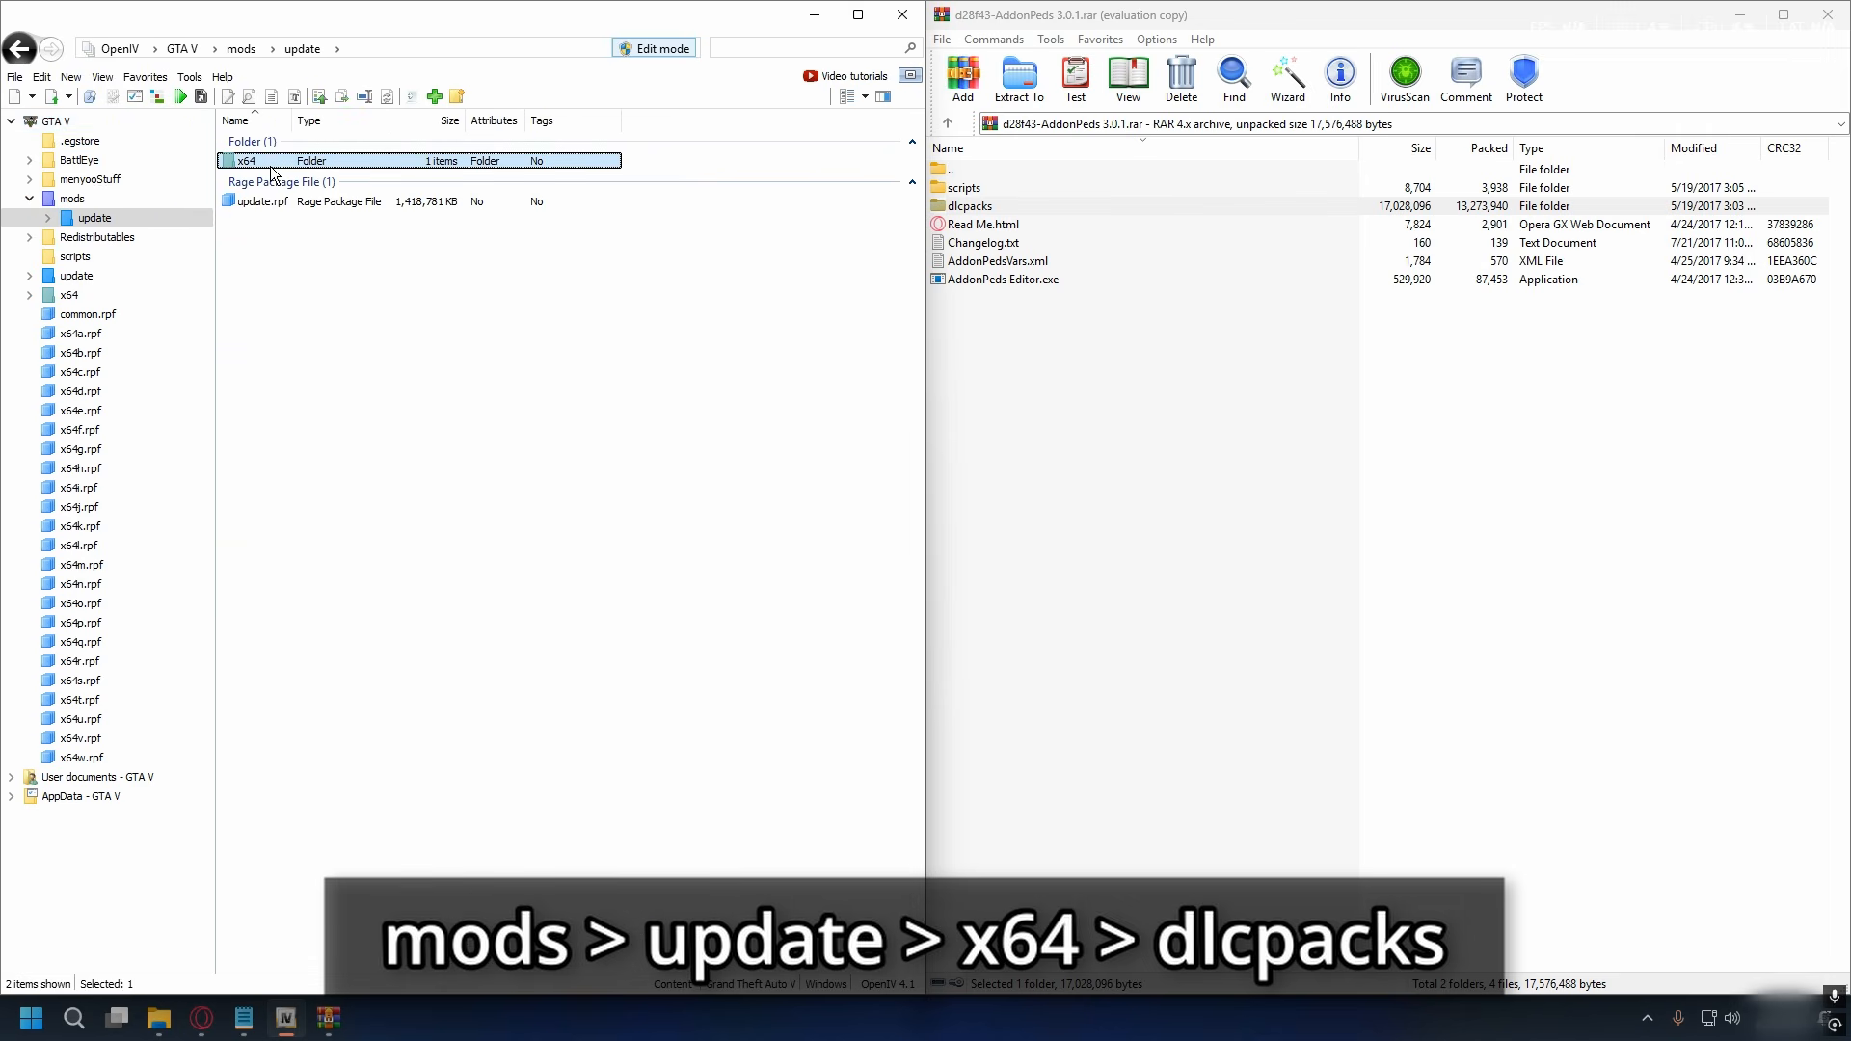
pyautogui.doubleClick(332, 164)
pyautogui.doubleClick(274, 164)
pyautogui.click(969, 210)
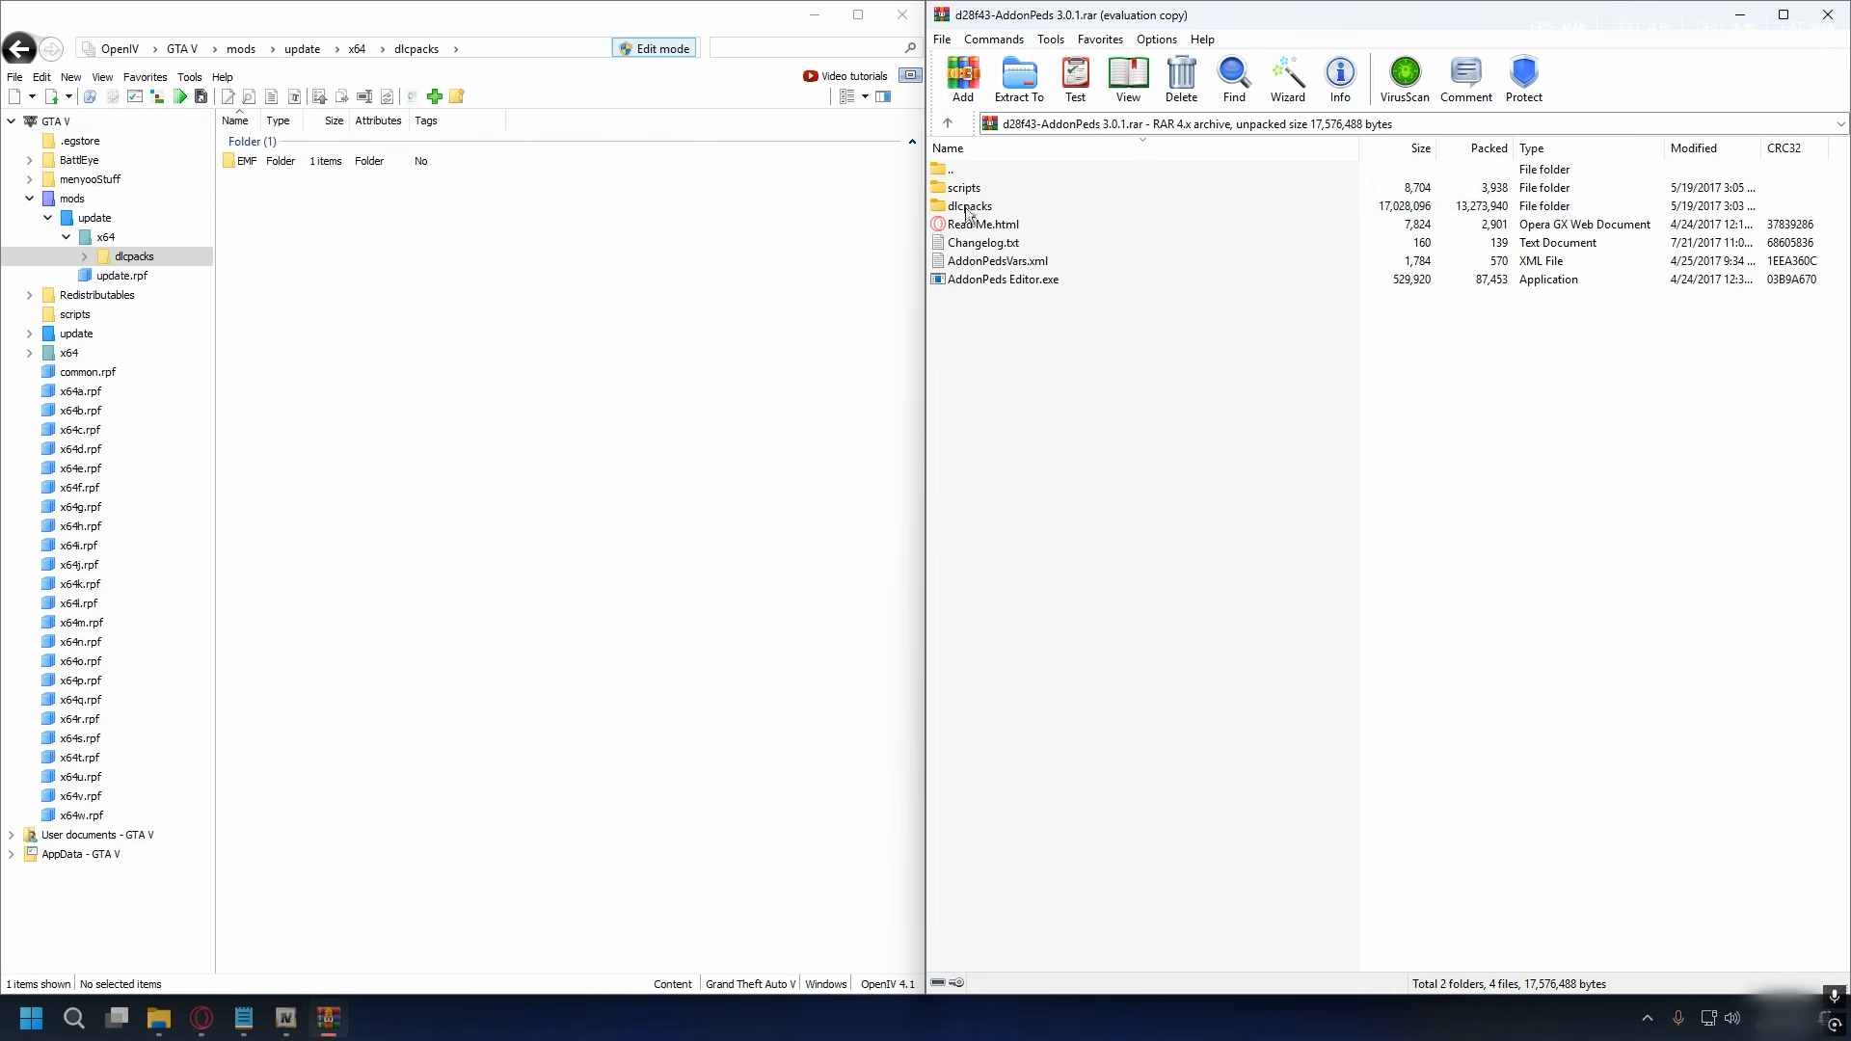
pyautogui.doubleClick(966, 208)
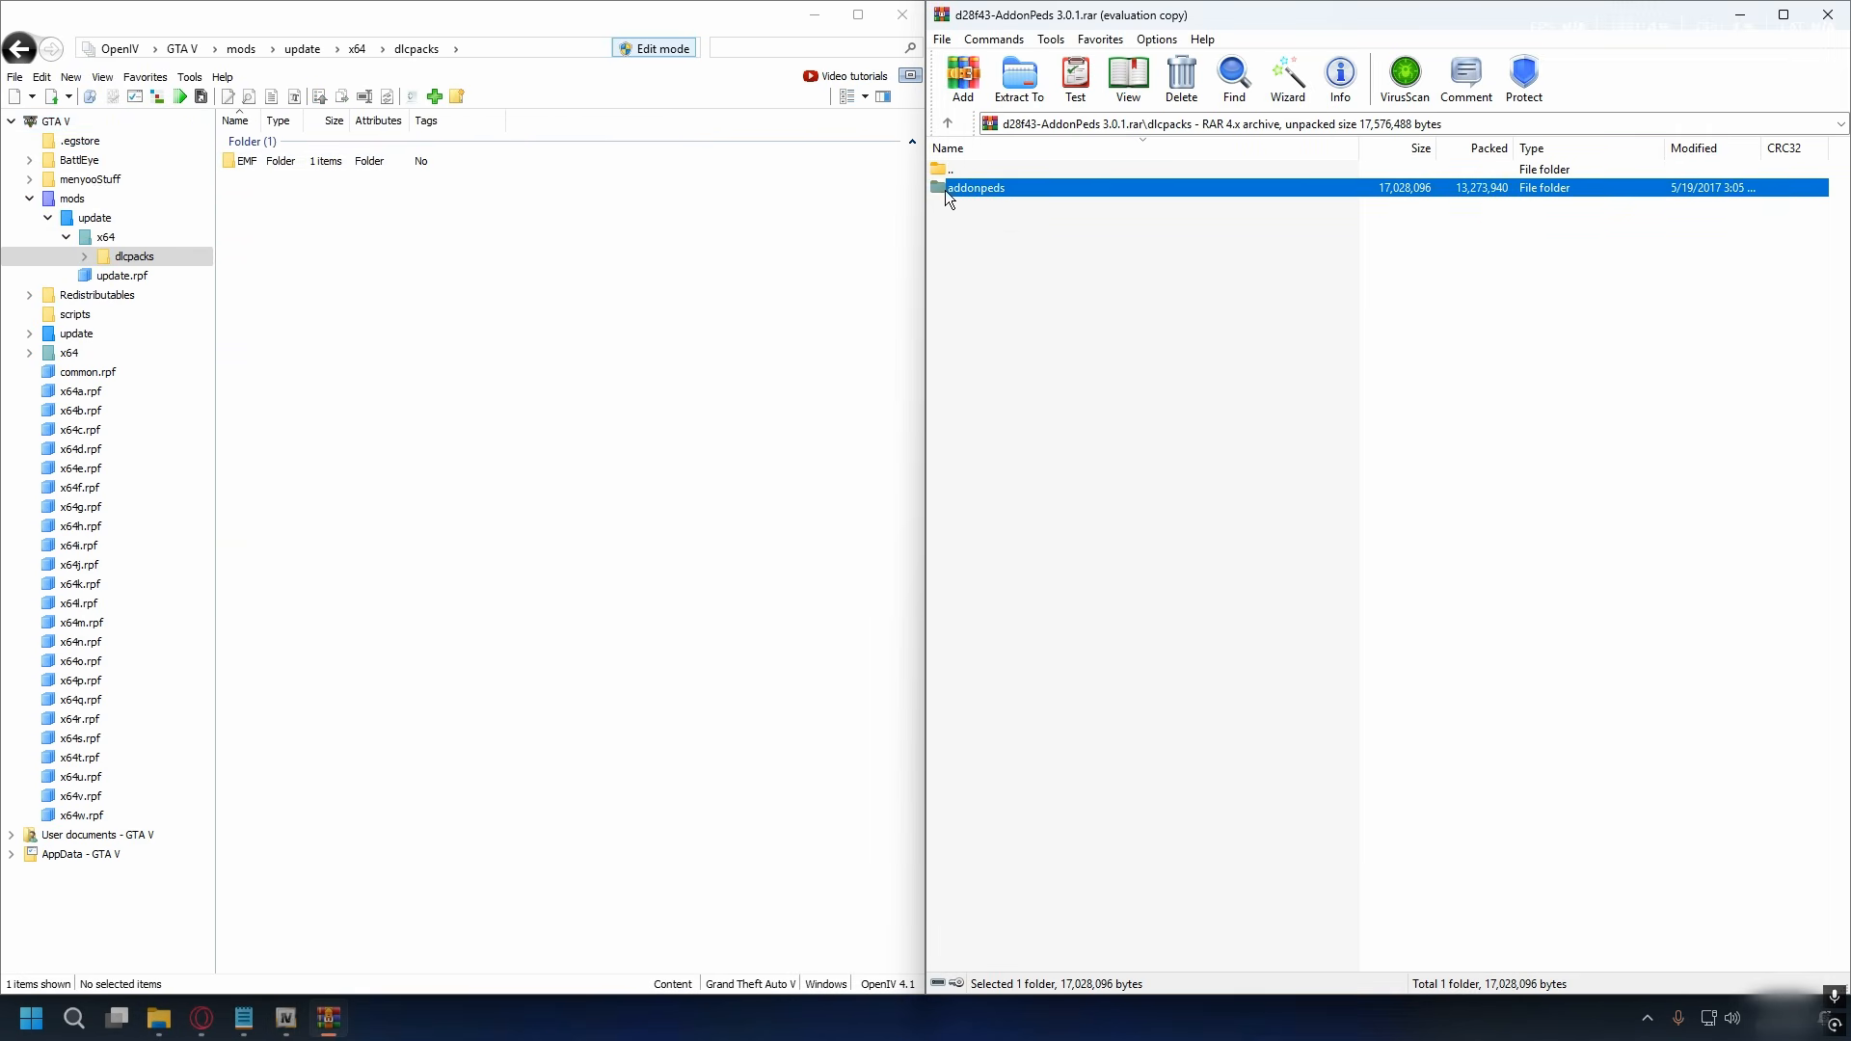
pyautogui.moveTo(986, 191); pyautogui.dragTo(395, 238)
pyautogui.moveTo(423, 331); pyautogui.dragTo(422, 324)
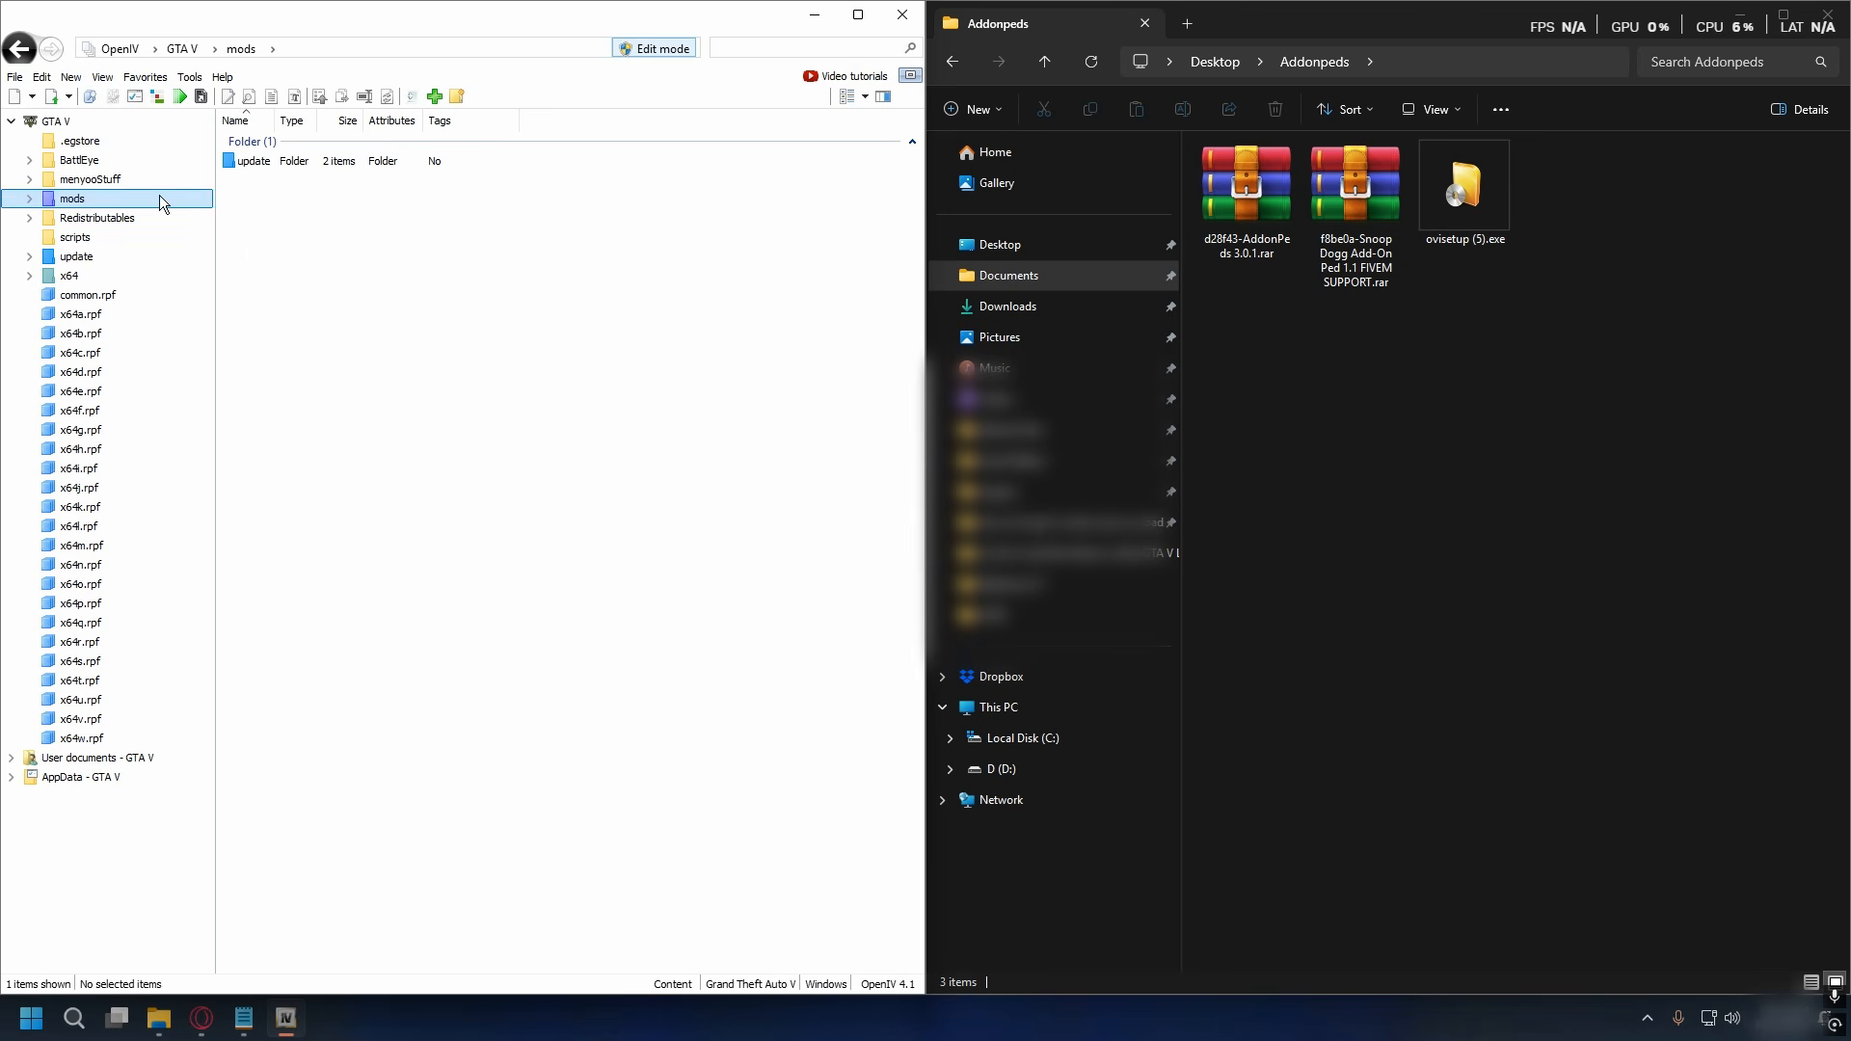
# - Open dlclist.xml for editing from mods > update > update.rpf > common > data
pyautogui.doubleClick(253, 161)
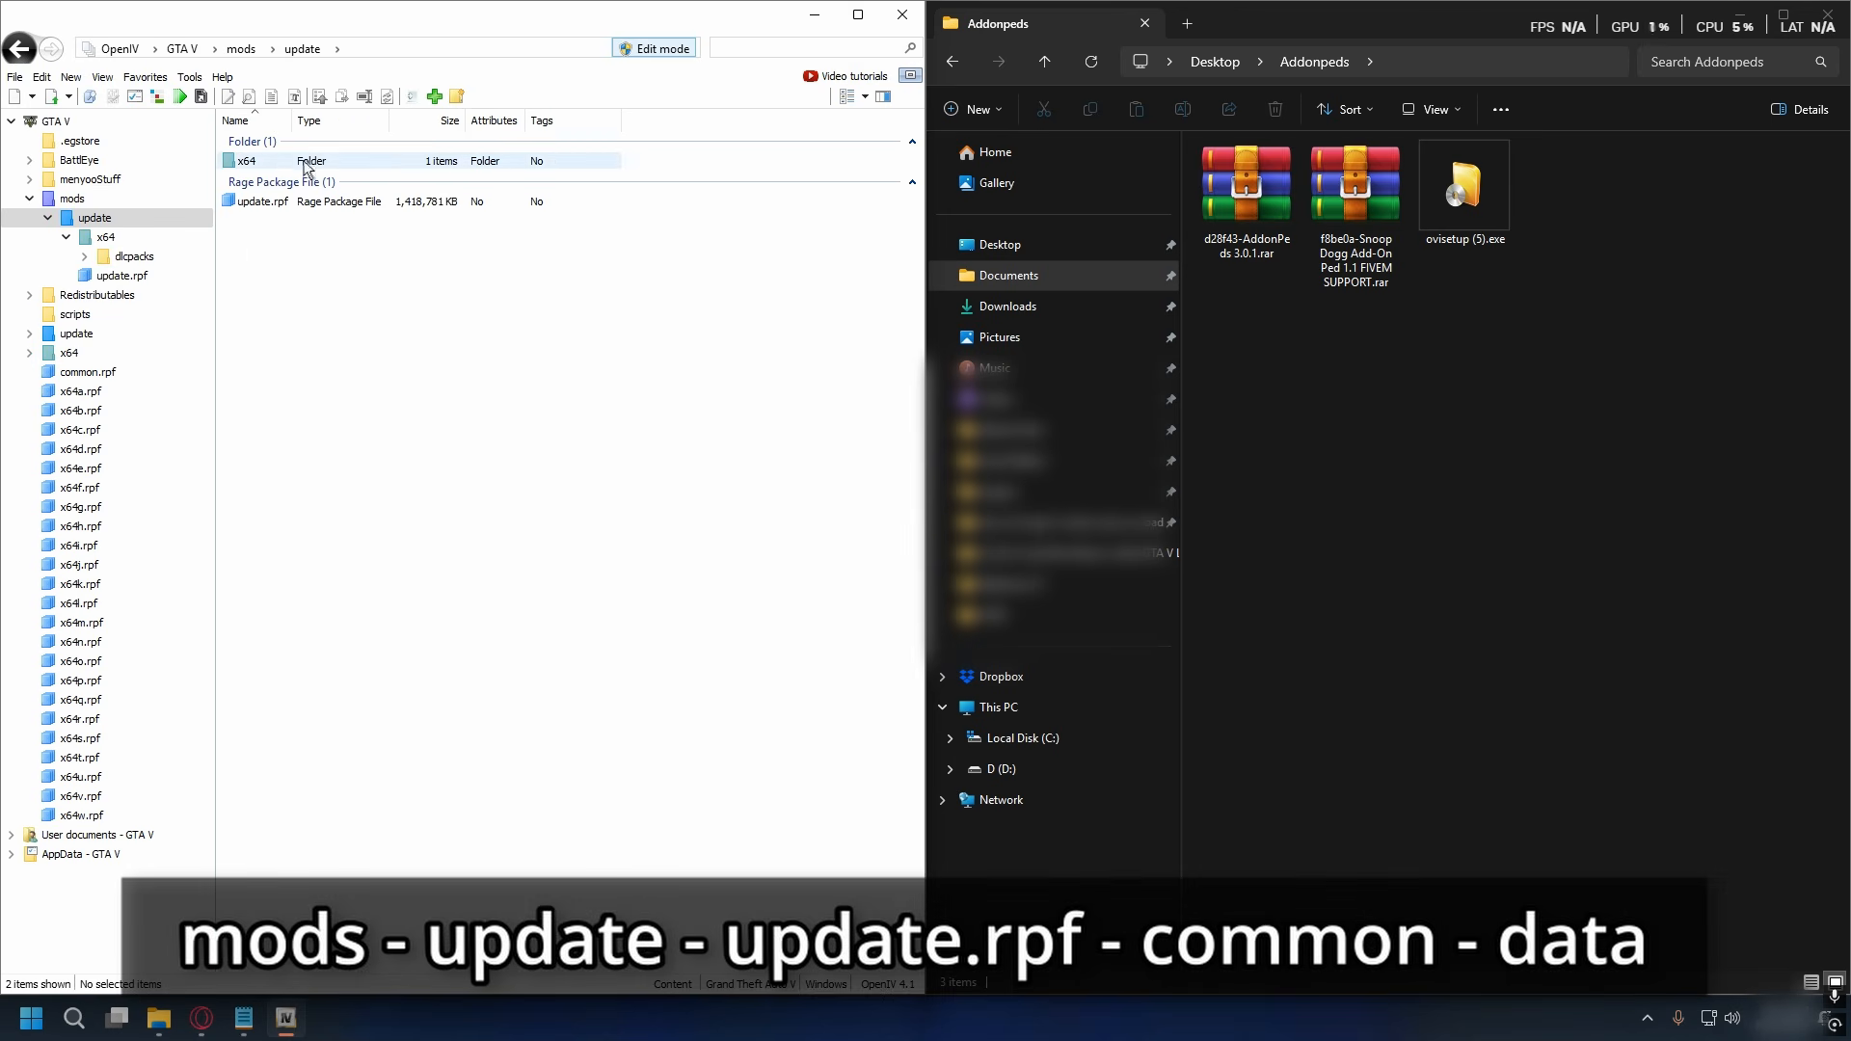
pyautogui.doubleClick(275, 200)
pyautogui.doubleClick(274, 161)
pyautogui.doubleClick(275, 163)
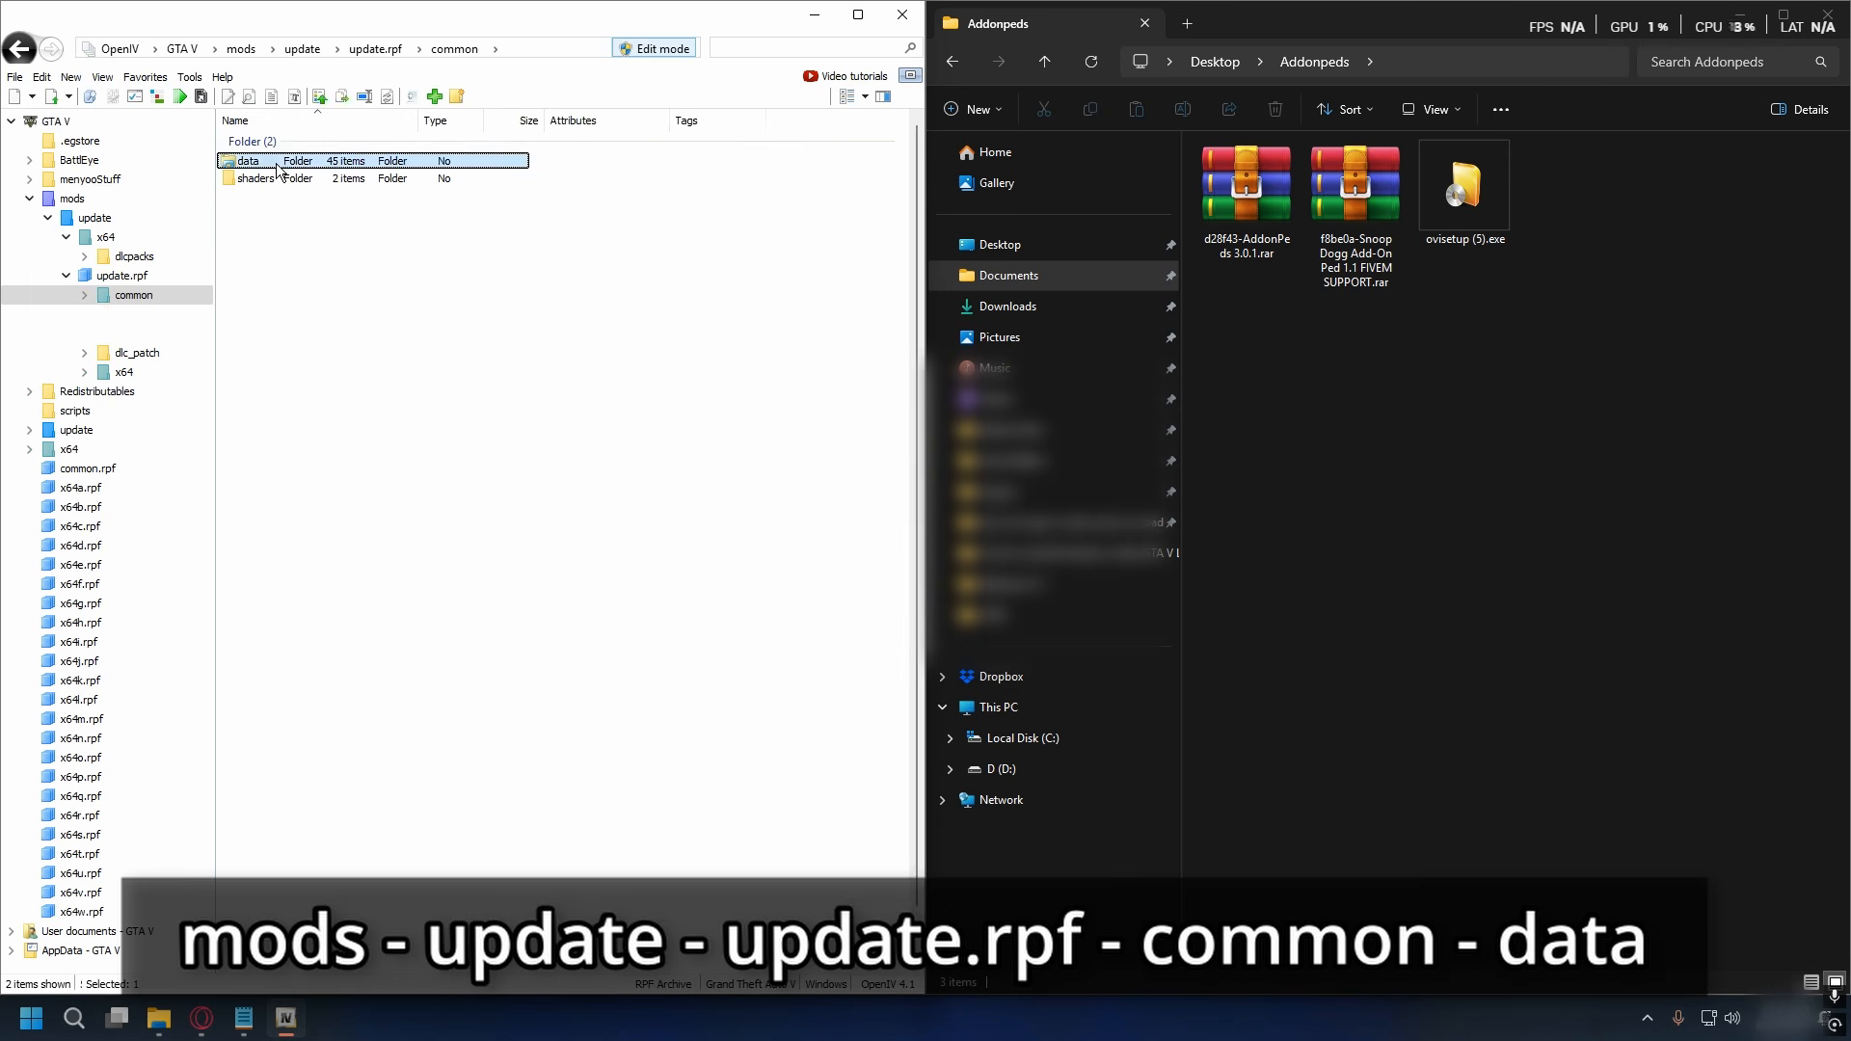
pyautogui.click(291, 714)
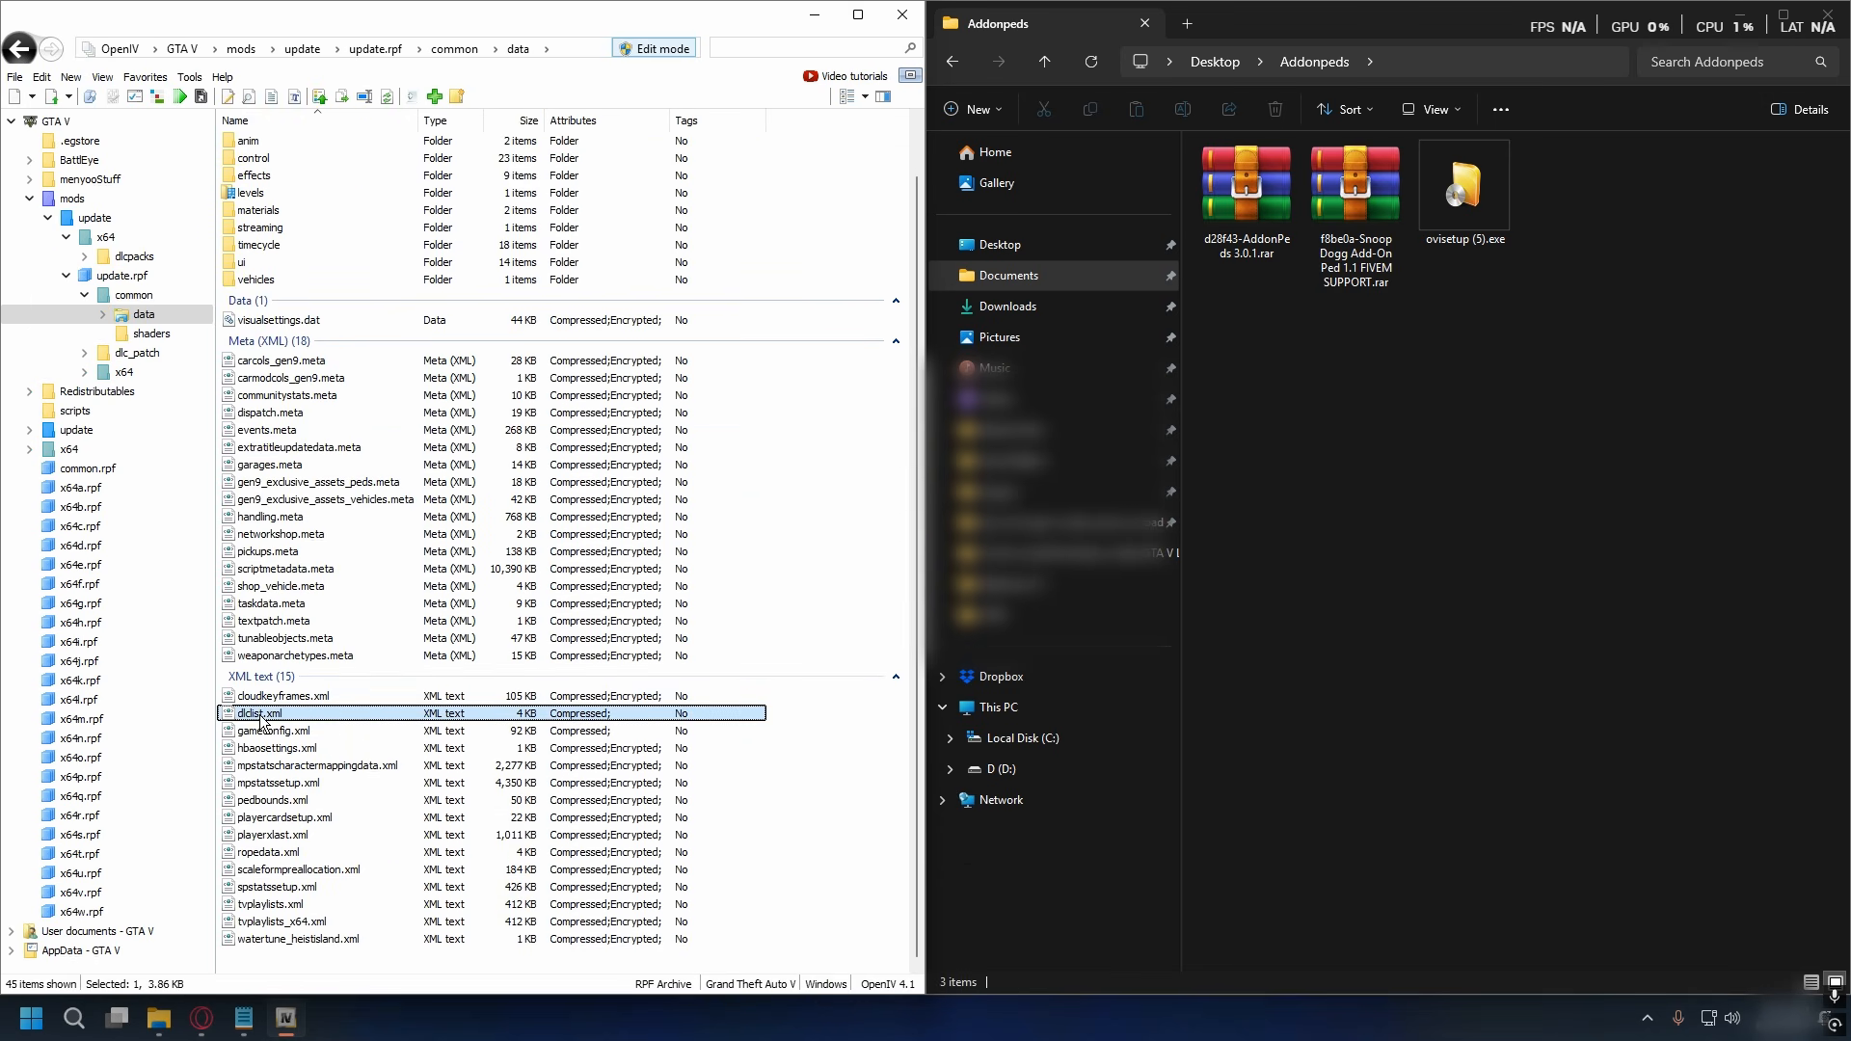
pyautogui.rightClick(261, 721)
pyautogui.click(339, 437)
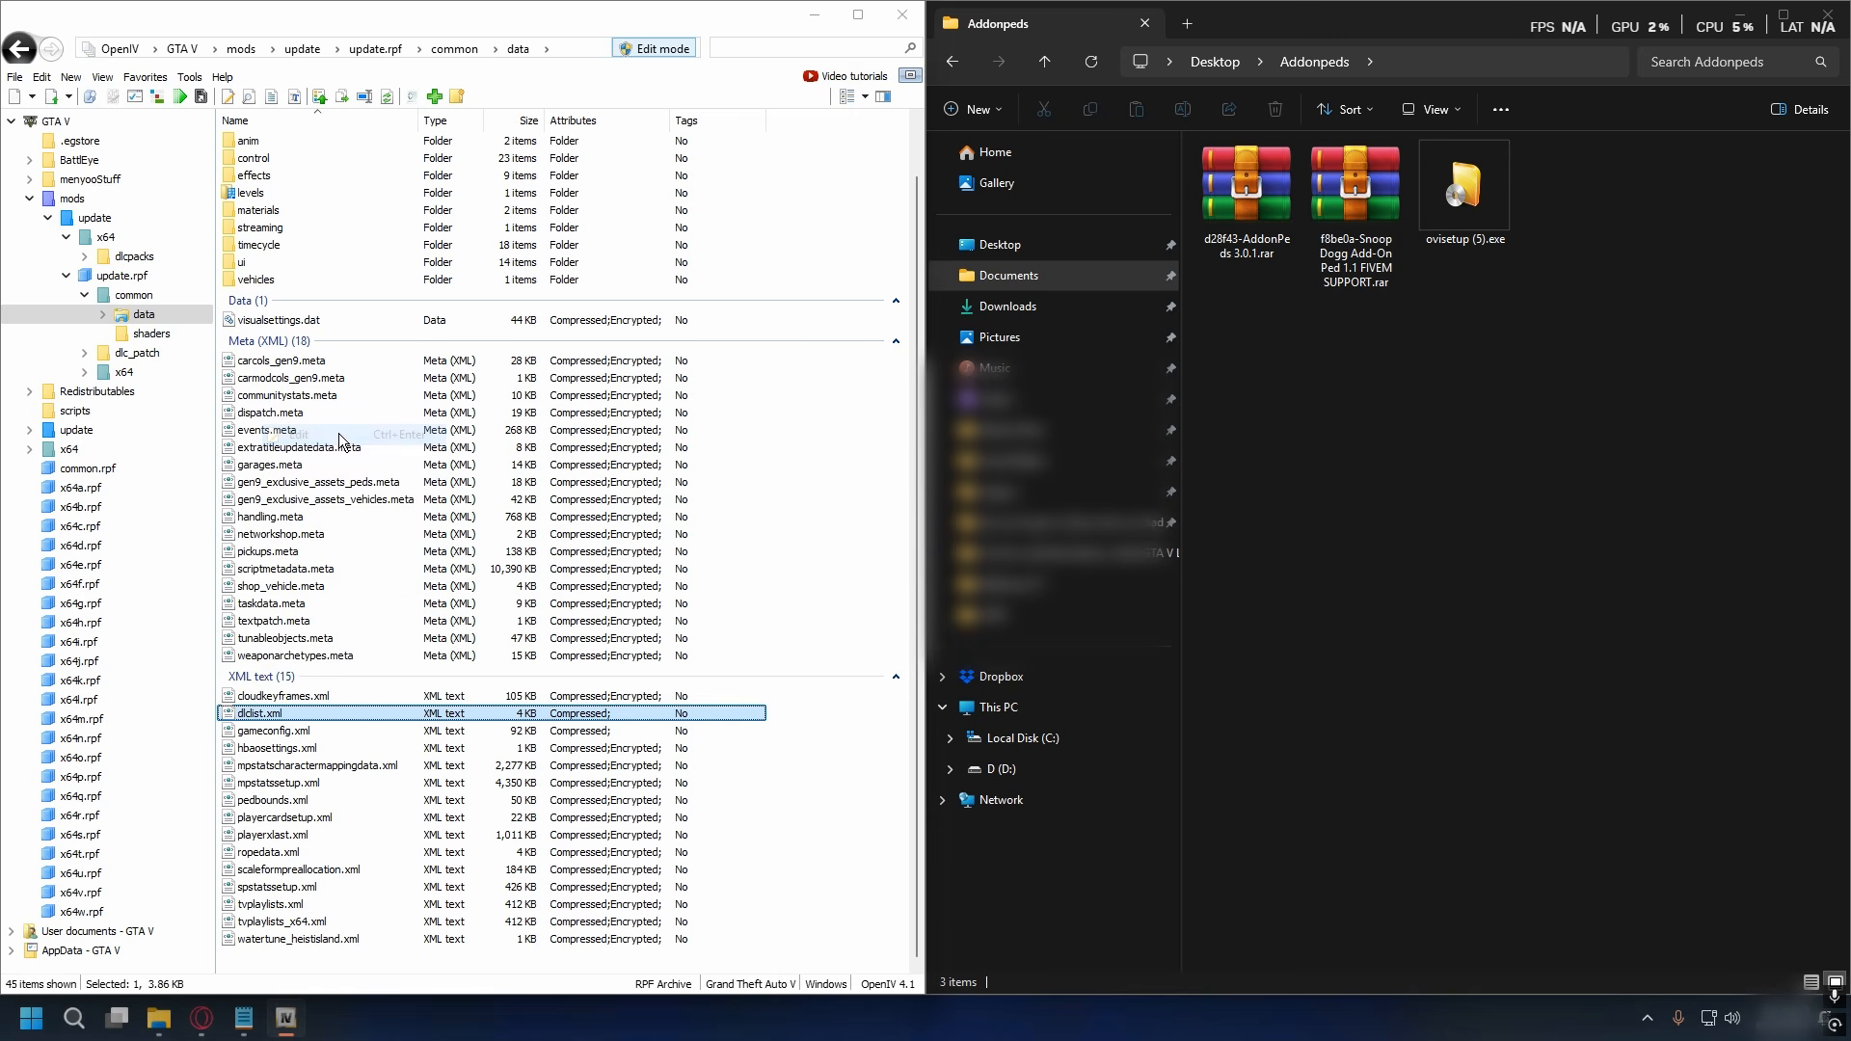
# - Copy the dlcpacks:/EMF/ item line in dlclist.xml and paste it on a new line directly beneath it
pyautogui.moveTo(877, 349); pyautogui.dragTo(901, 627)
pyautogui.moveTo(366, 590); pyautogui.dragTo(183, 591)
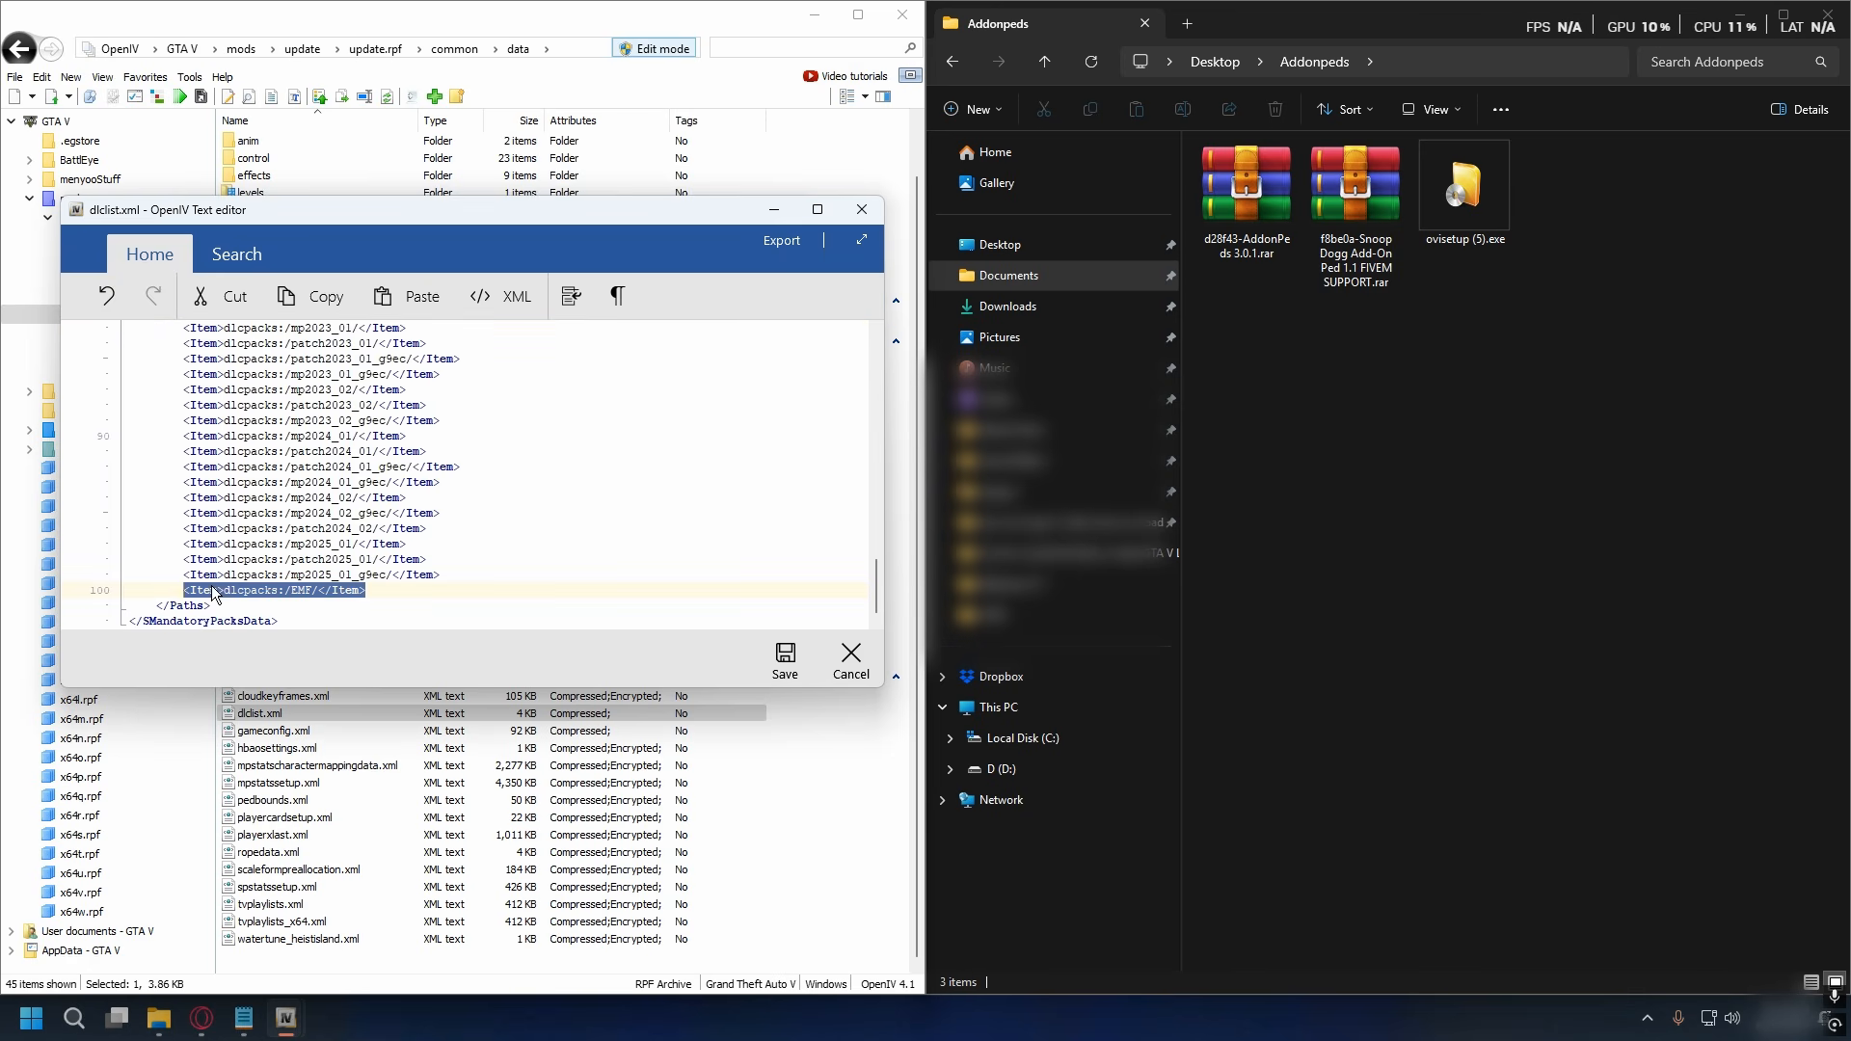
pyautogui.rightClick(212, 592)
pyautogui.click(289, 625)
pyautogui.click(380, 599)
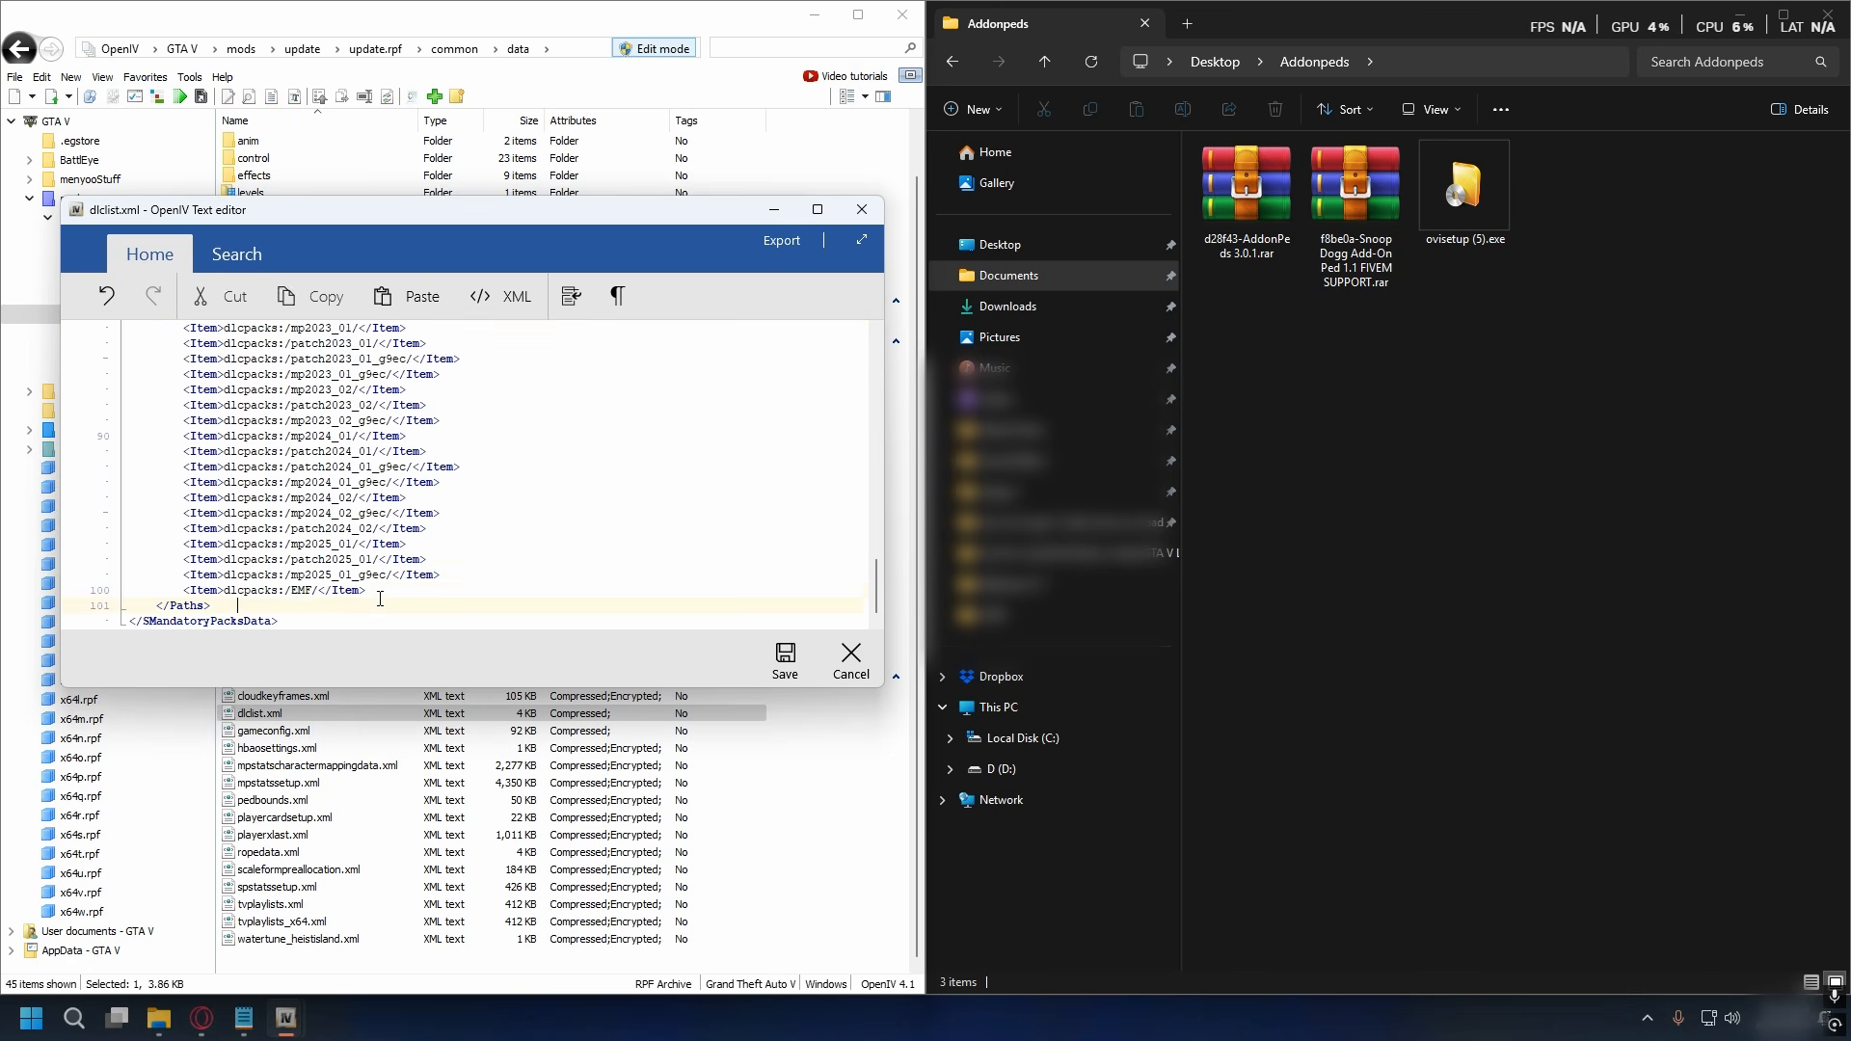
pyautogui.click(384, 594)
pyautogui.press('Return')
pyautogui.rightClick(319, 626)
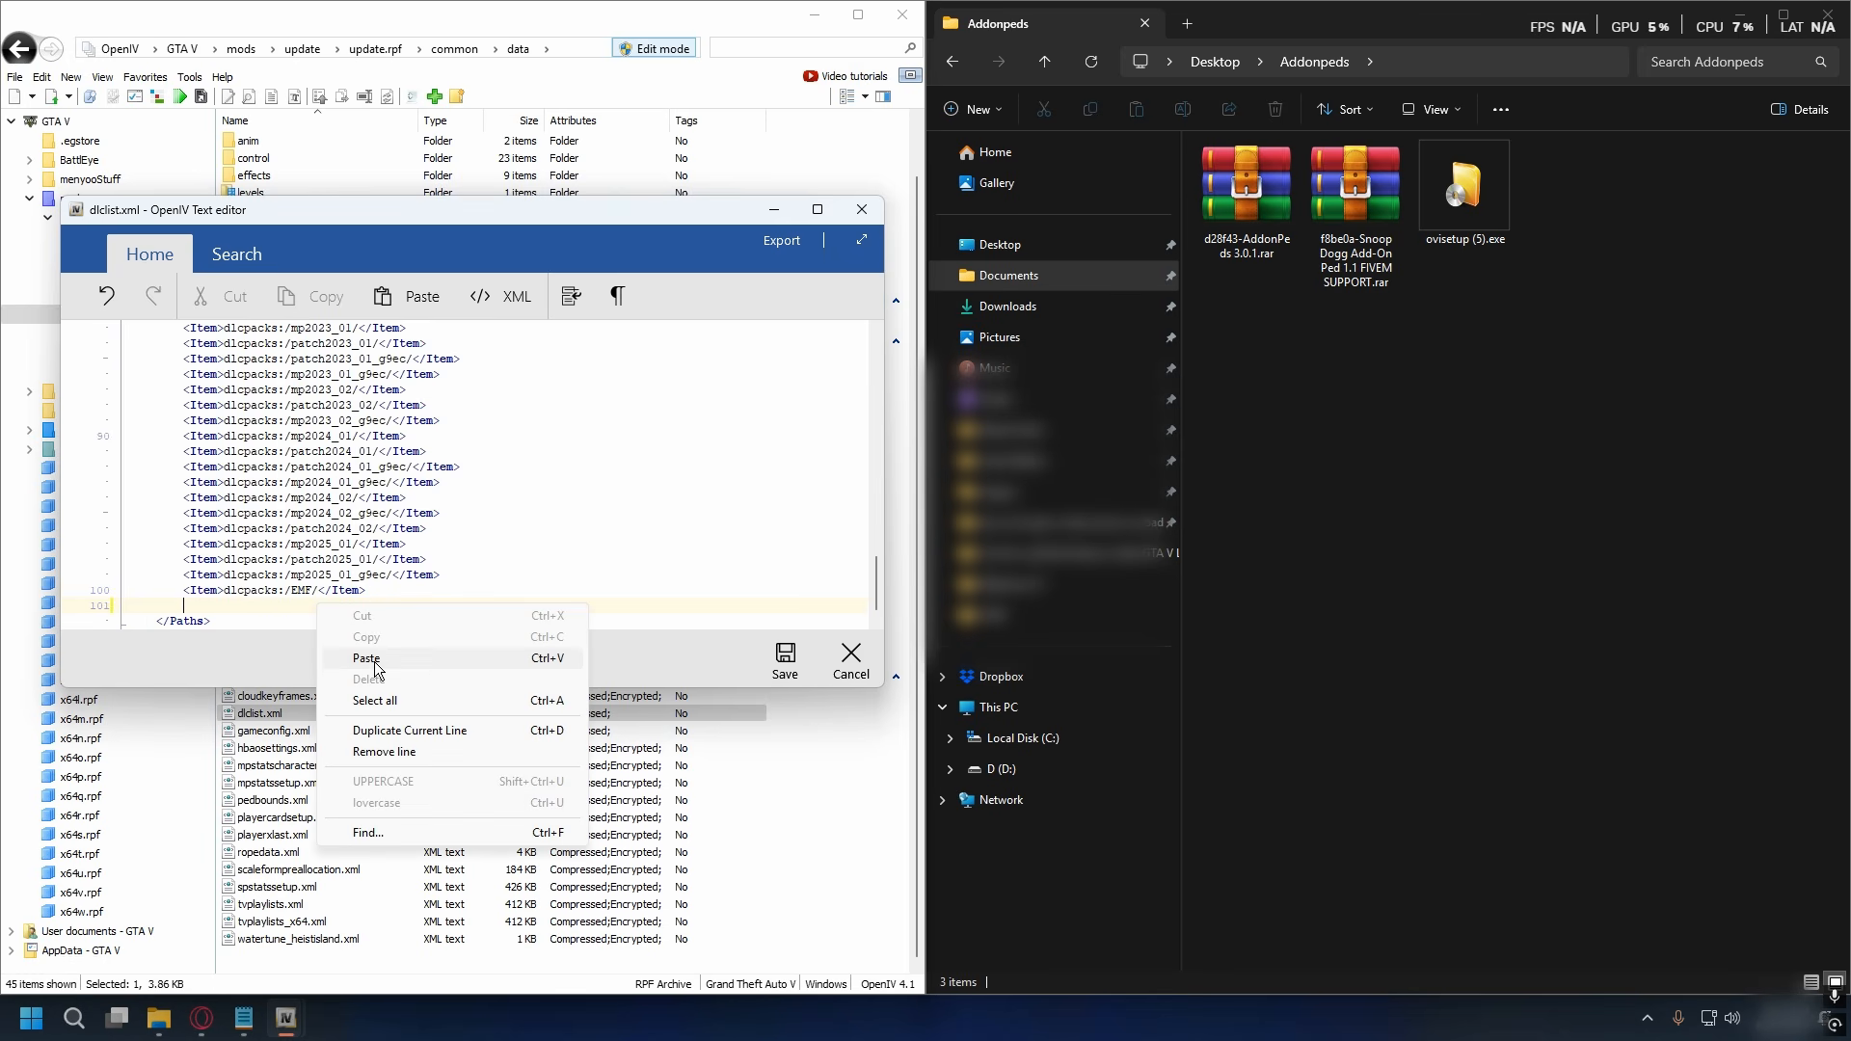
pyautogui.click(374, 662)
# - Change EMF to addonpeds in the pasted item line, save dlclist.xml and return to the GTA V root folder
pyautogui.doubleClick(310, 604)
pyautogui.write('addon')
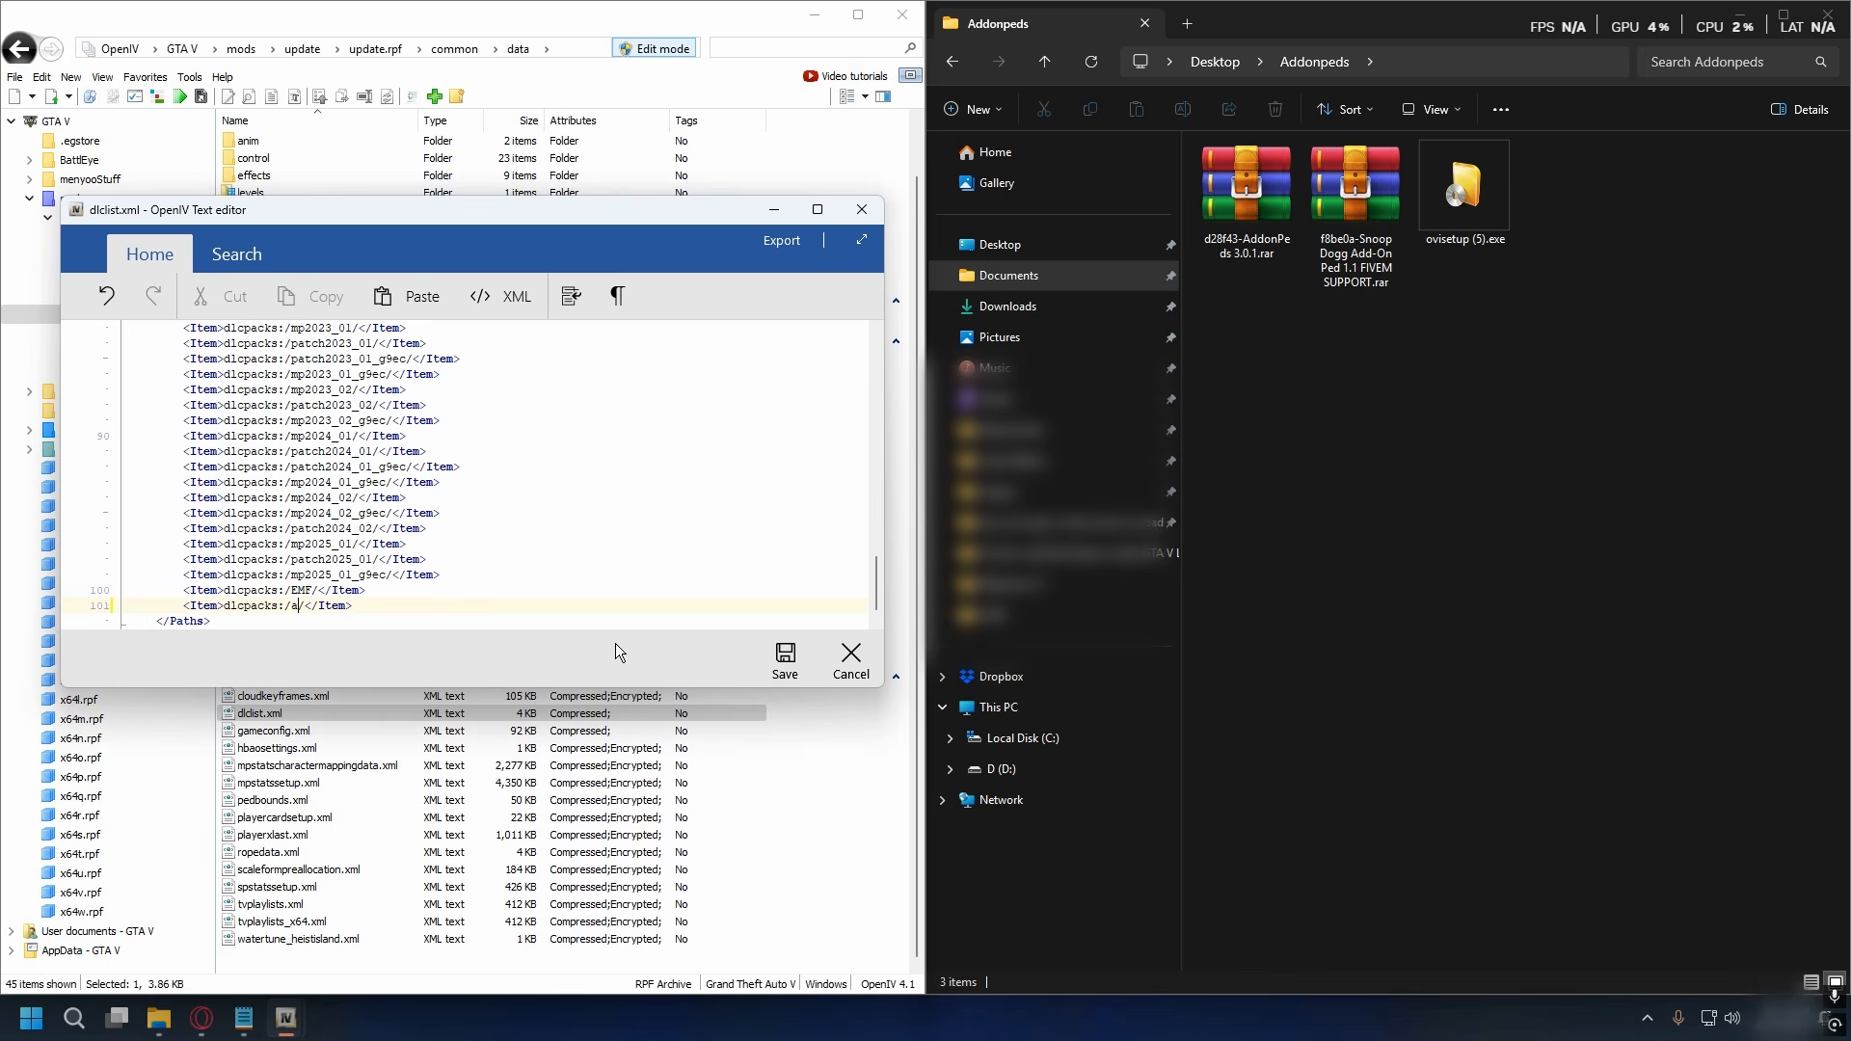
pyautogui.write('peds')
pyautogui.click(785, 660)
pyautogui.click(74, 123)
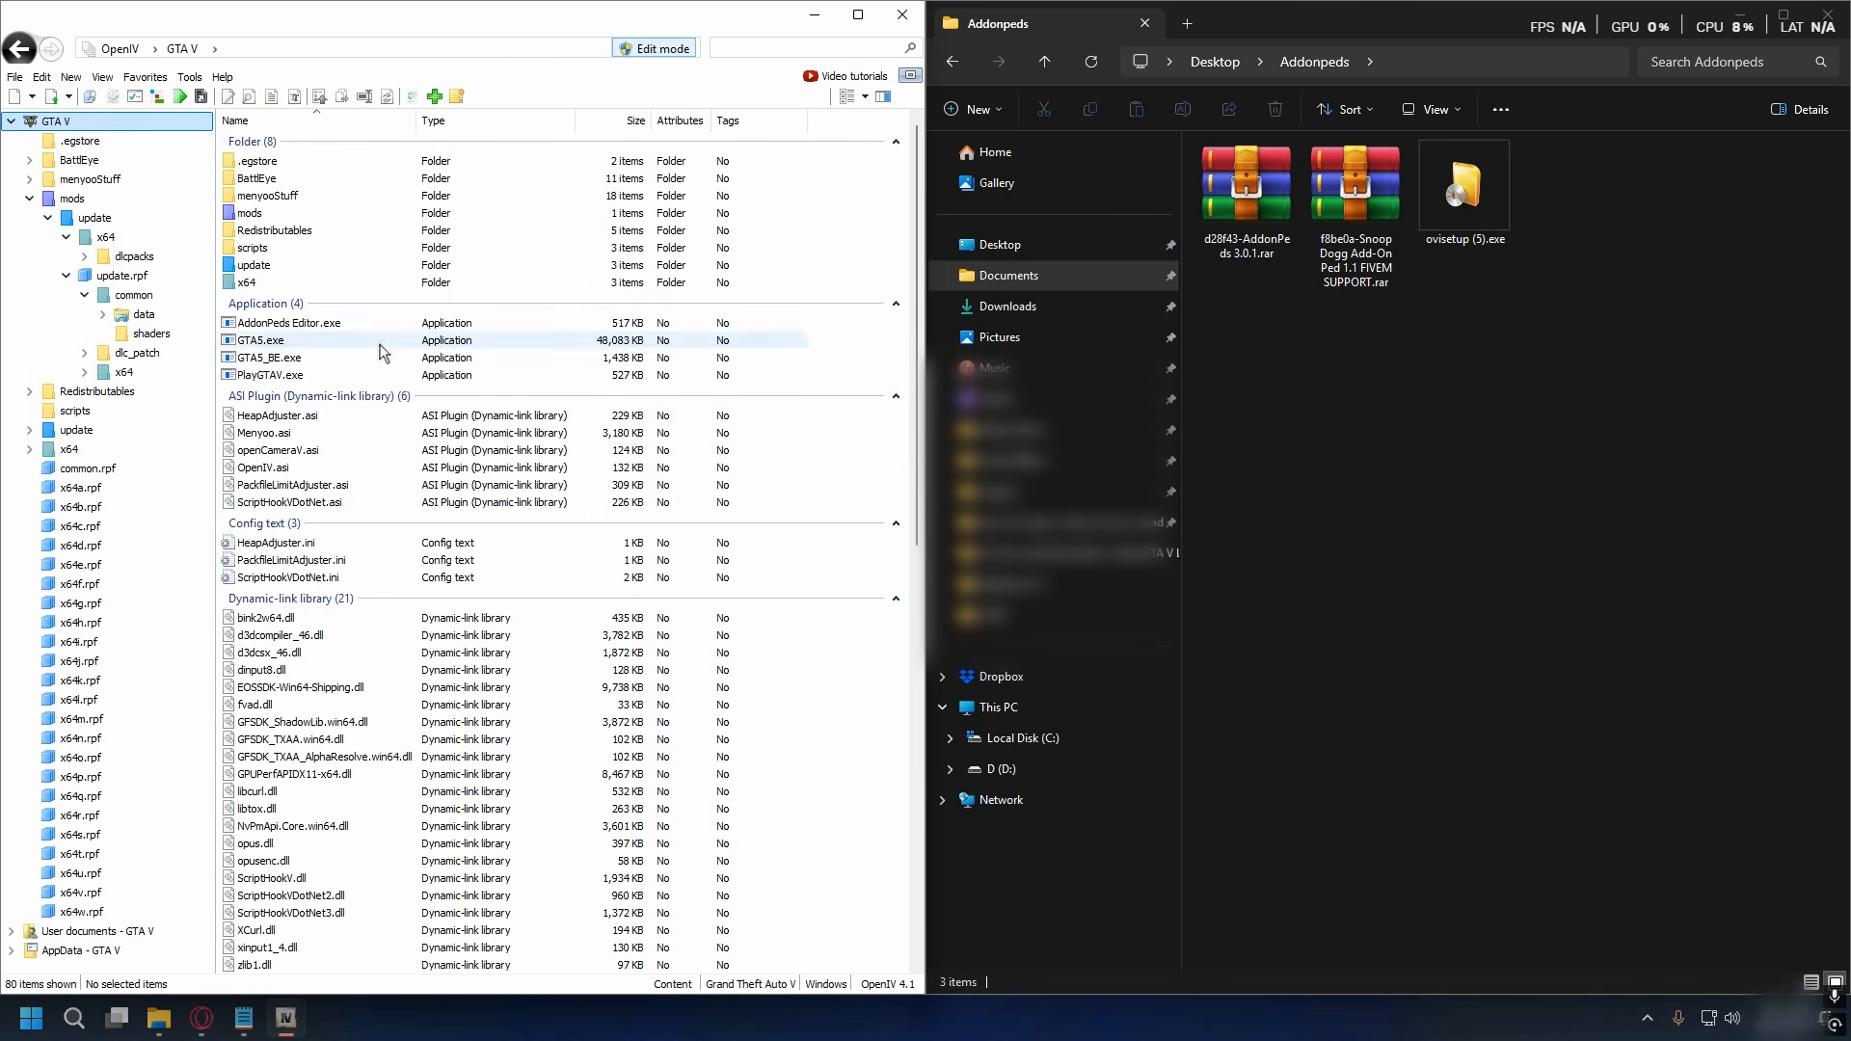
# - Open the Snoop Dogg Add-On Ped 1.1 archive in WinRAR and go into its Place In Add-On Ped Folder
pyautogui.click(1355, 208)
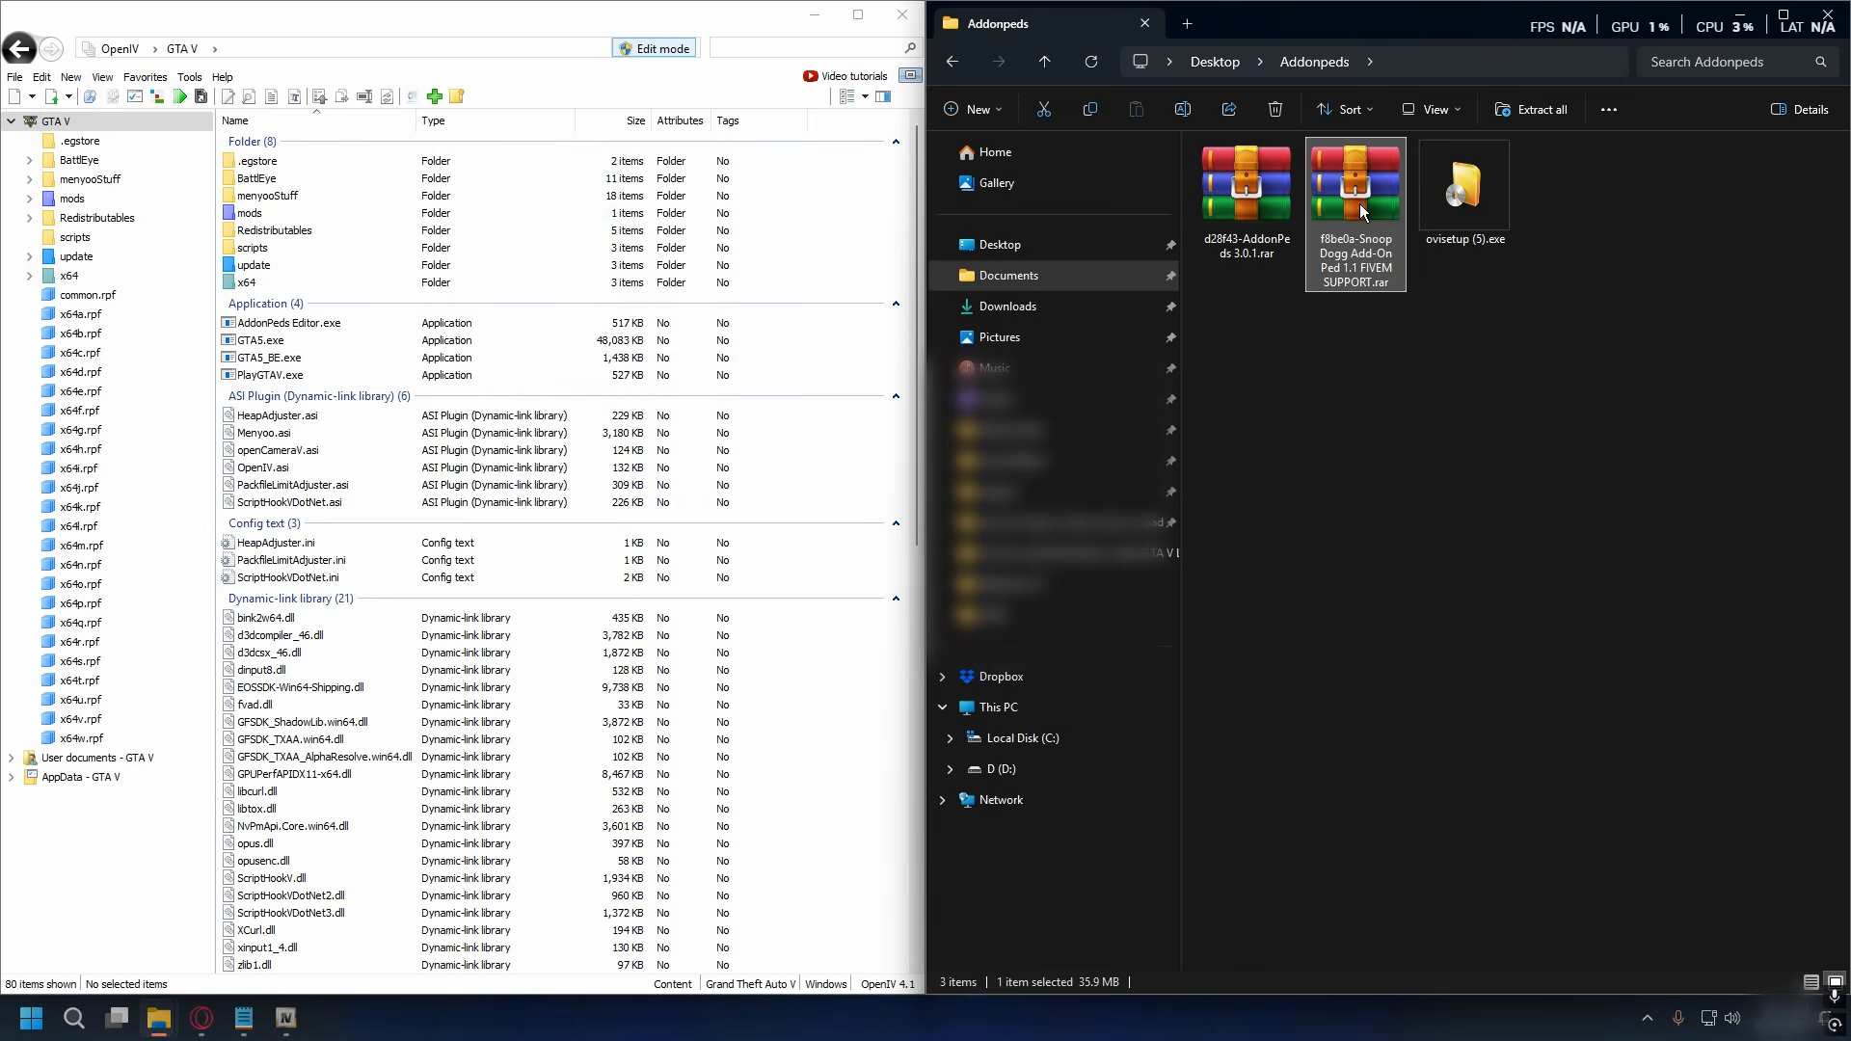
pyautogui.rightClick(1337, 191)
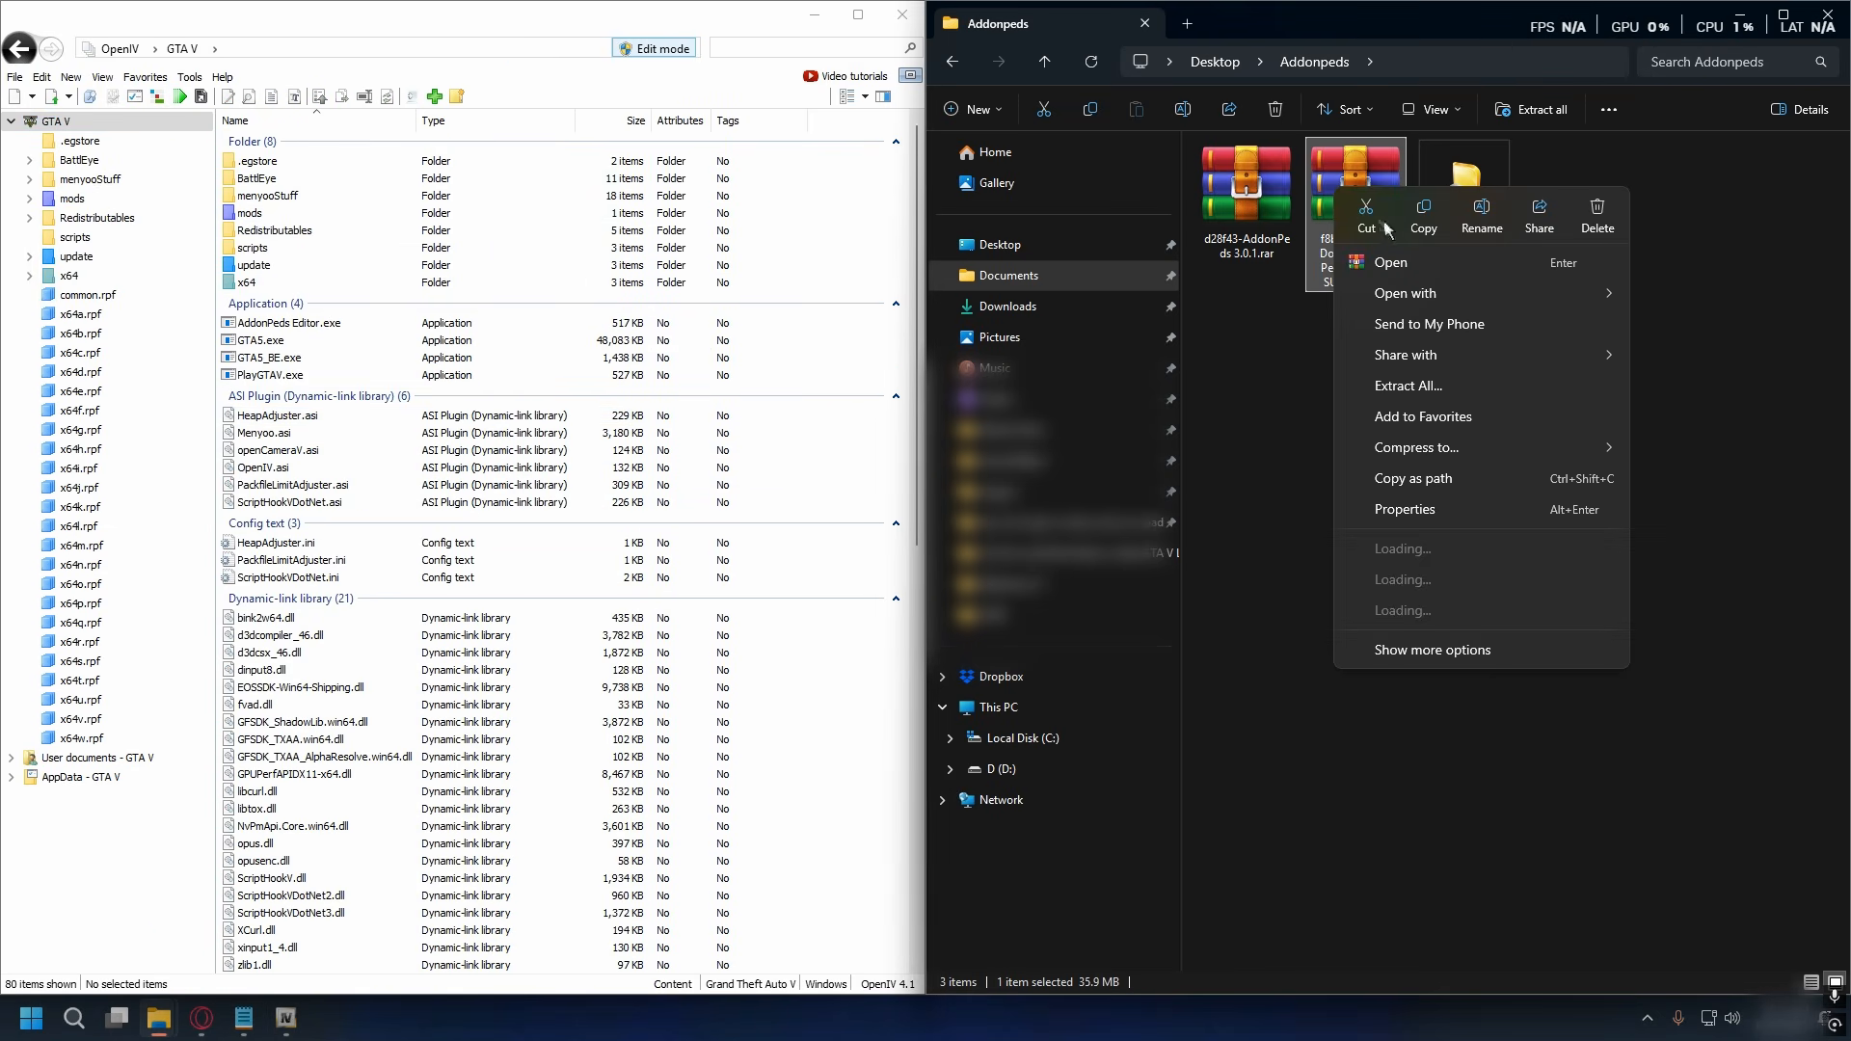
pyautogui.click(1429, 265)
pyautogui.doubleClick(1003, 189)
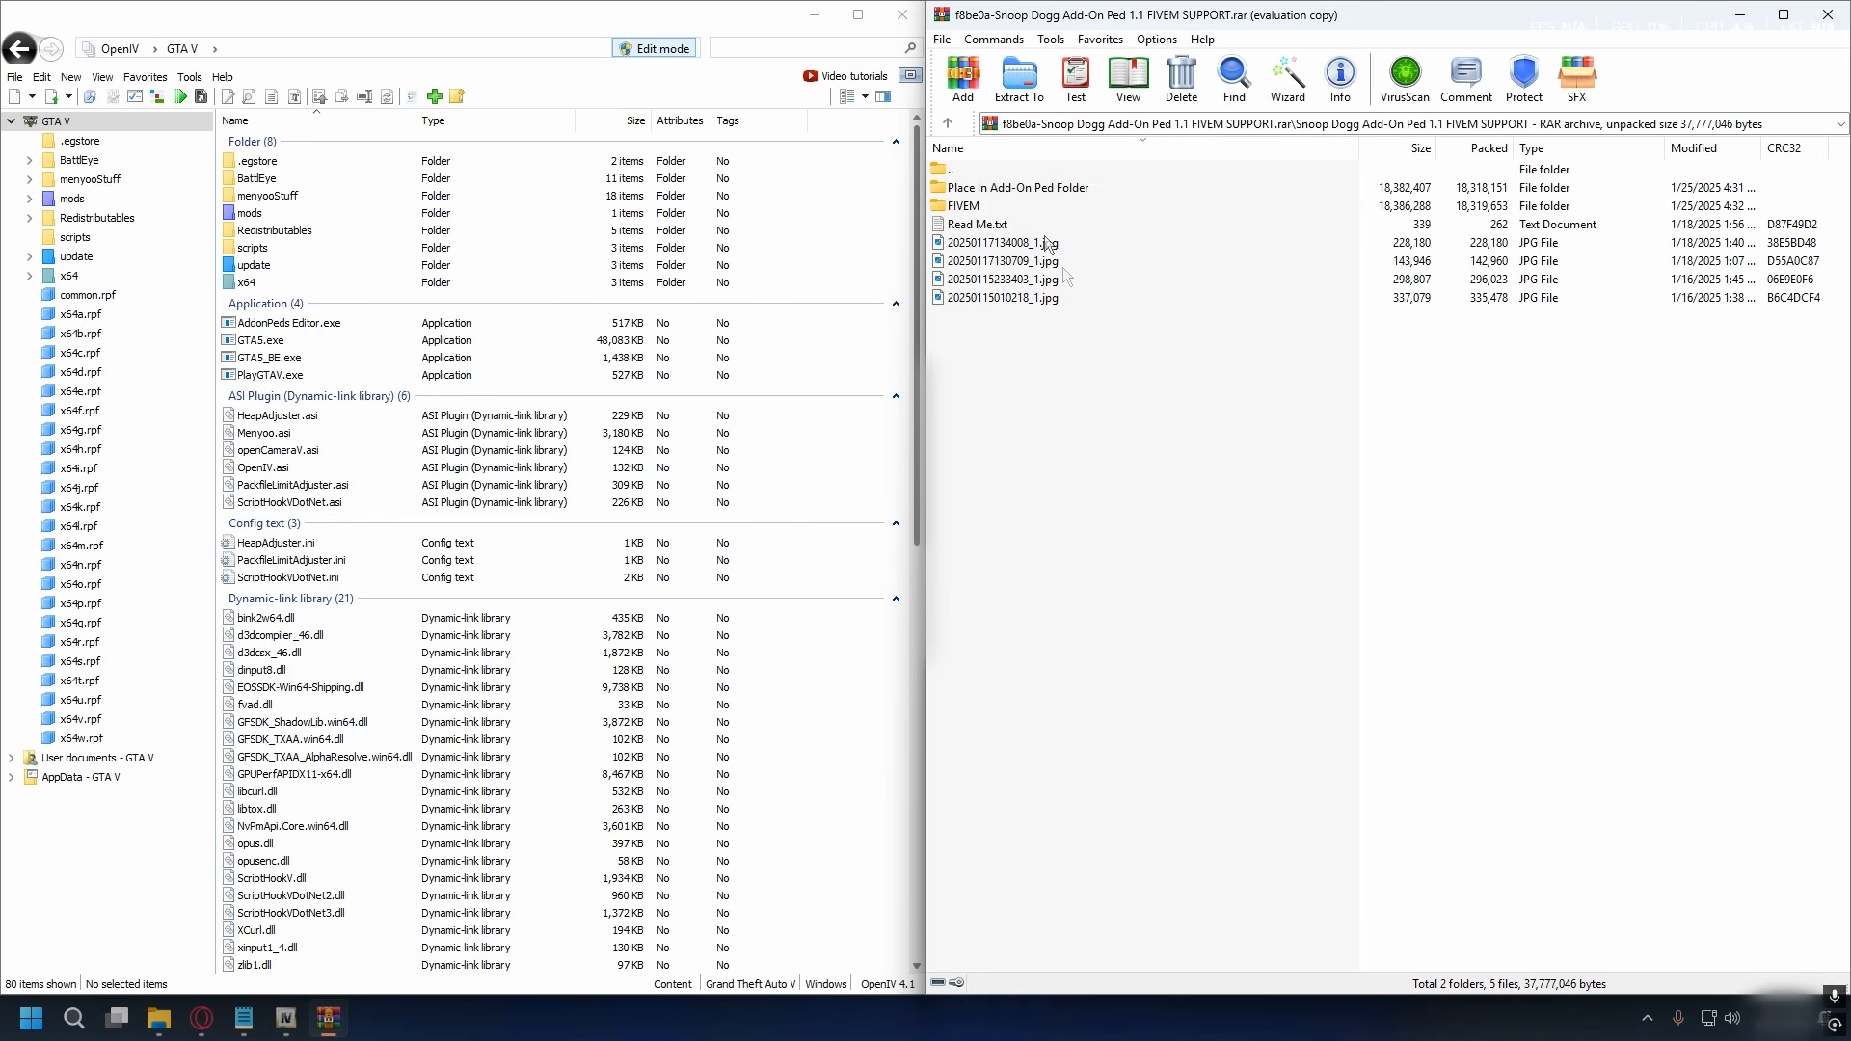
pyautogui.doubleClick(1030, 190)
pyautogui.moveTo(1034, 283); pyautogui.dragTo(1008, 198)
pyautogui.click(1064, 278)
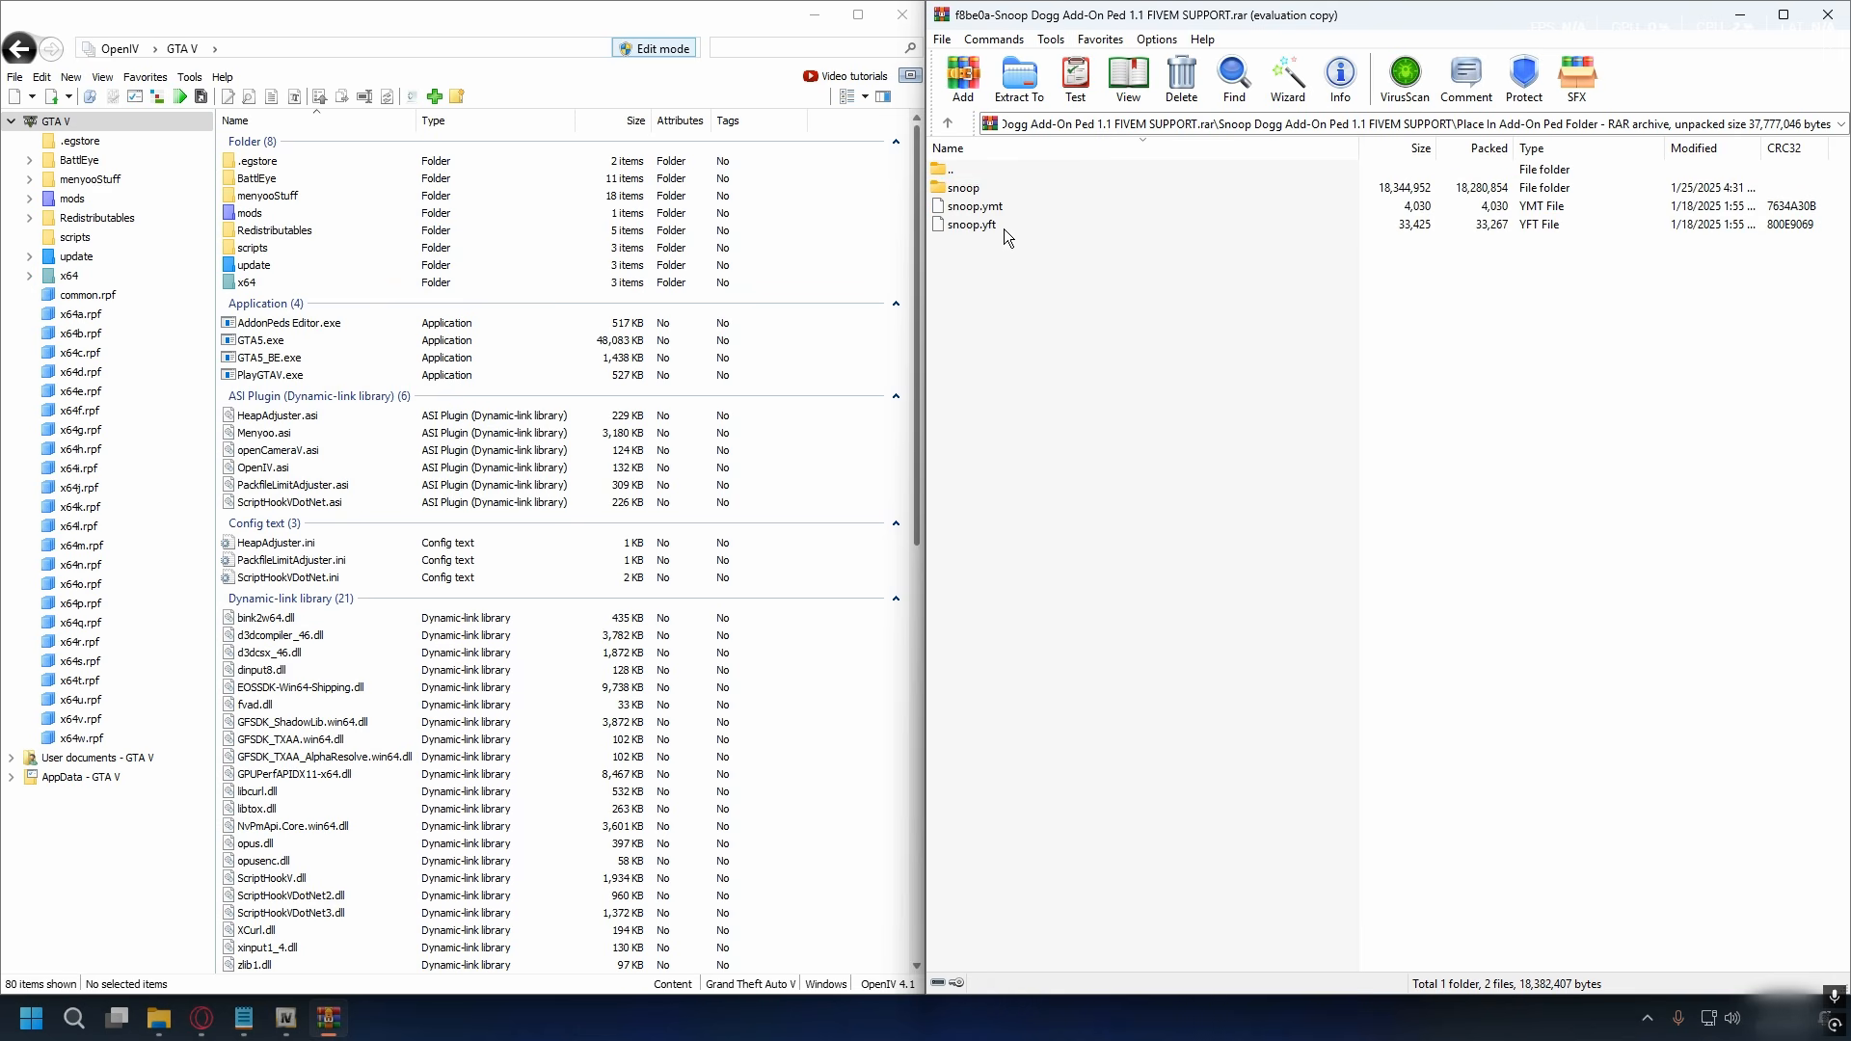
pyautogui.click(951, 192)
# - Copy the snoop folder, snoop.ymt and snoop.yft into mods > update > x64 > dlcpacks > addonpeds > dlc.rpf > peds.rpf in OpenIV
pyautogui.click(287, 26)
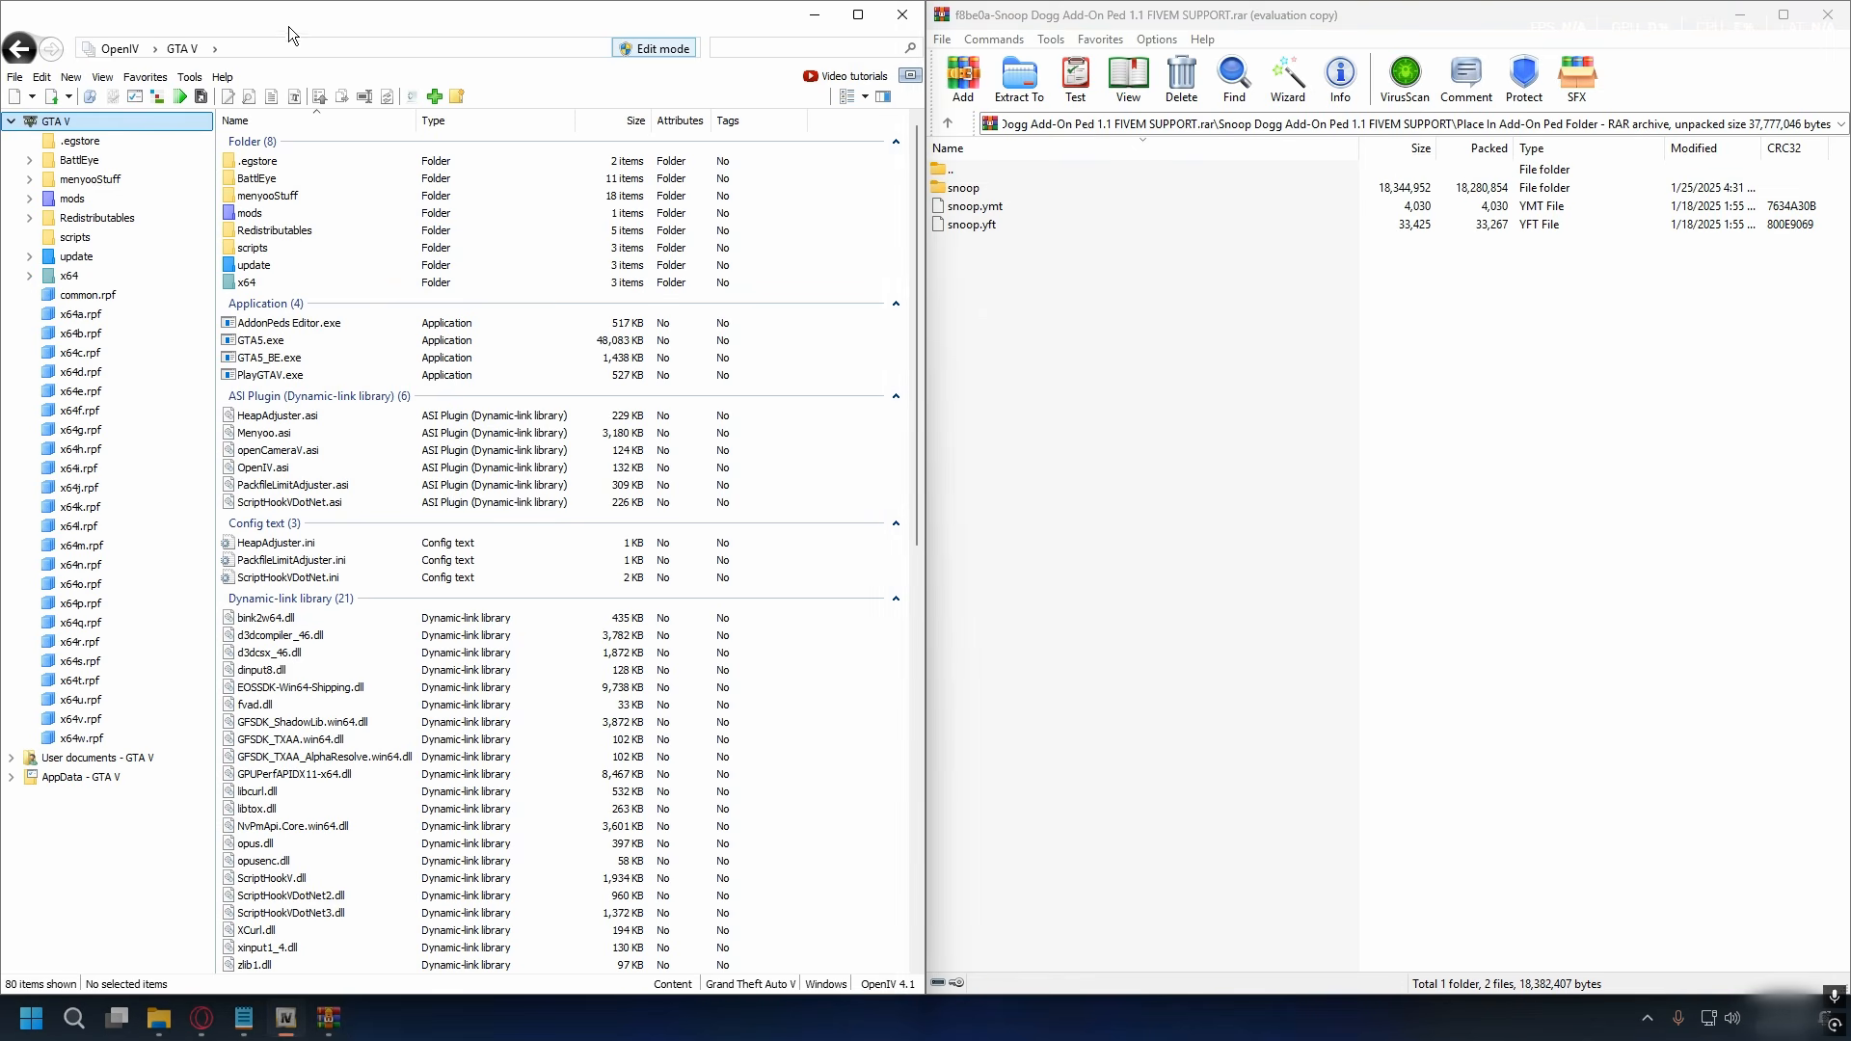
pyautogui.click(95, 199)
pyautogui.doubleClick(298, 160)
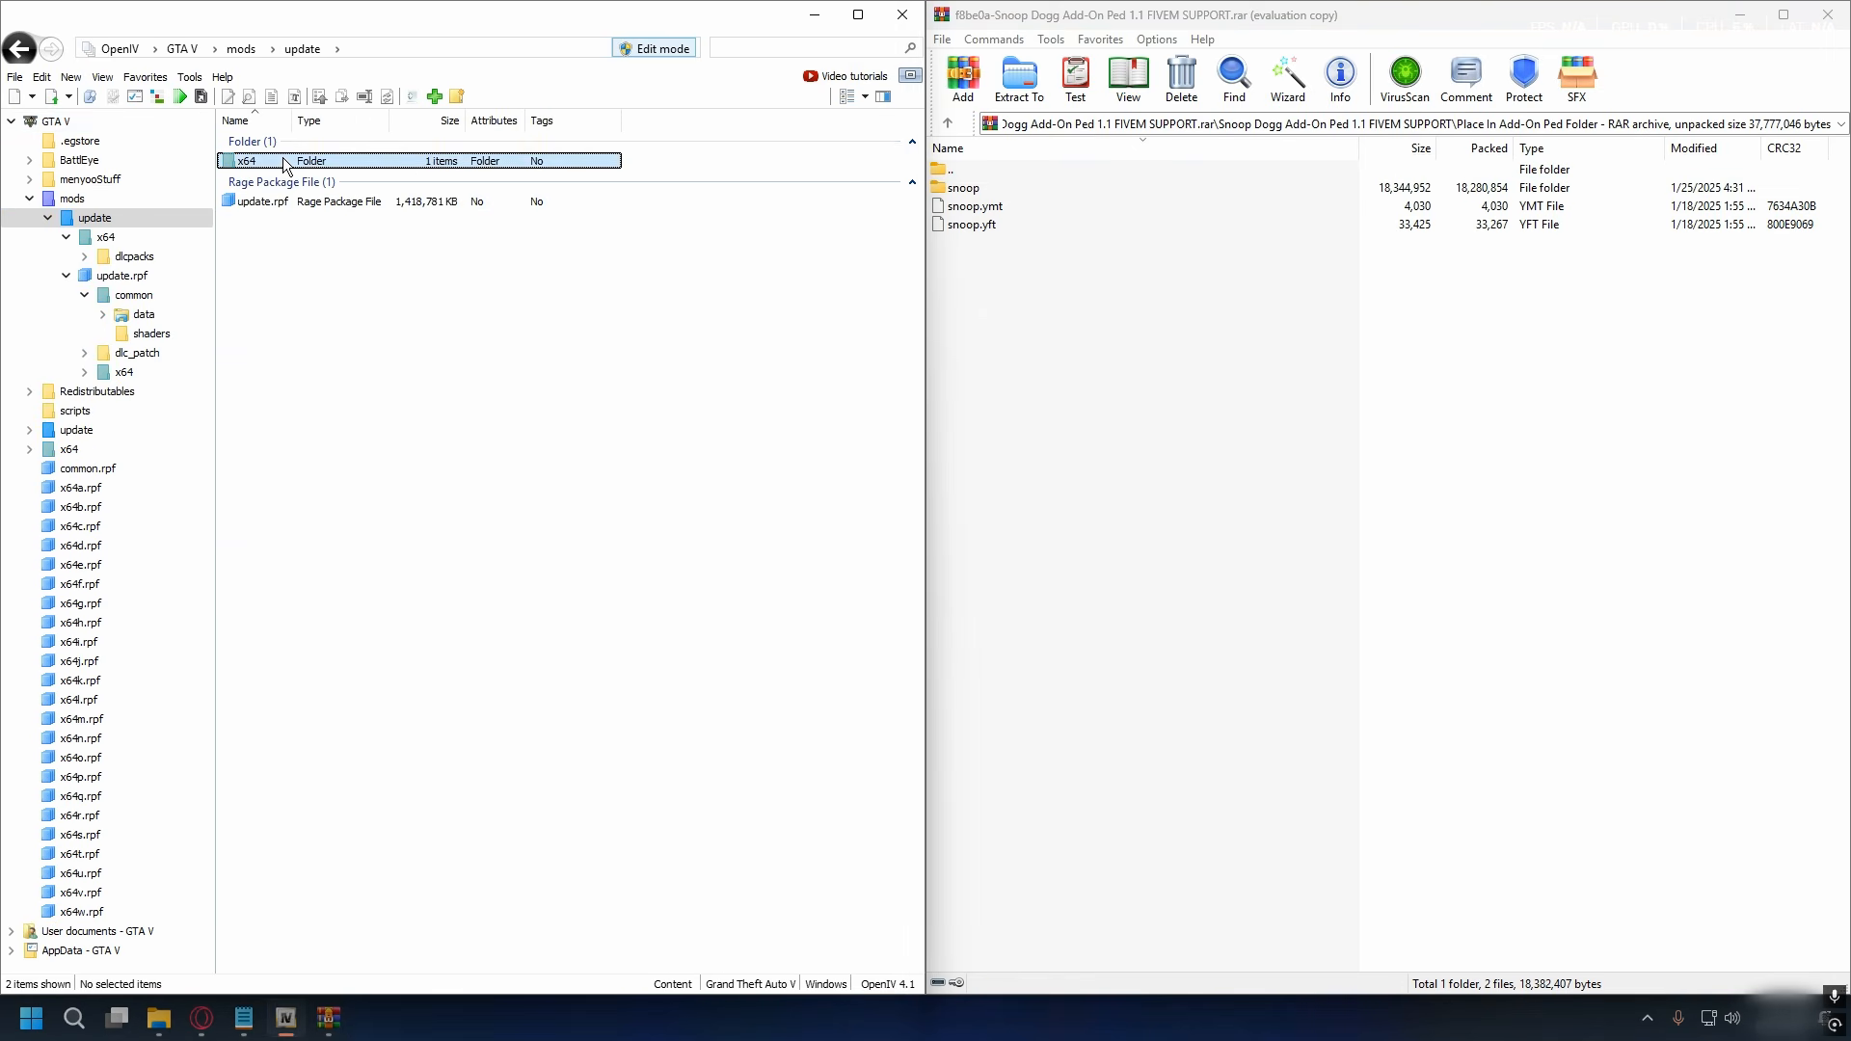
pyautogui.doubleClick(298, 160)
pyautogui.doubleClick(278, 162)
pyautogui.doubleClick(279, 162)
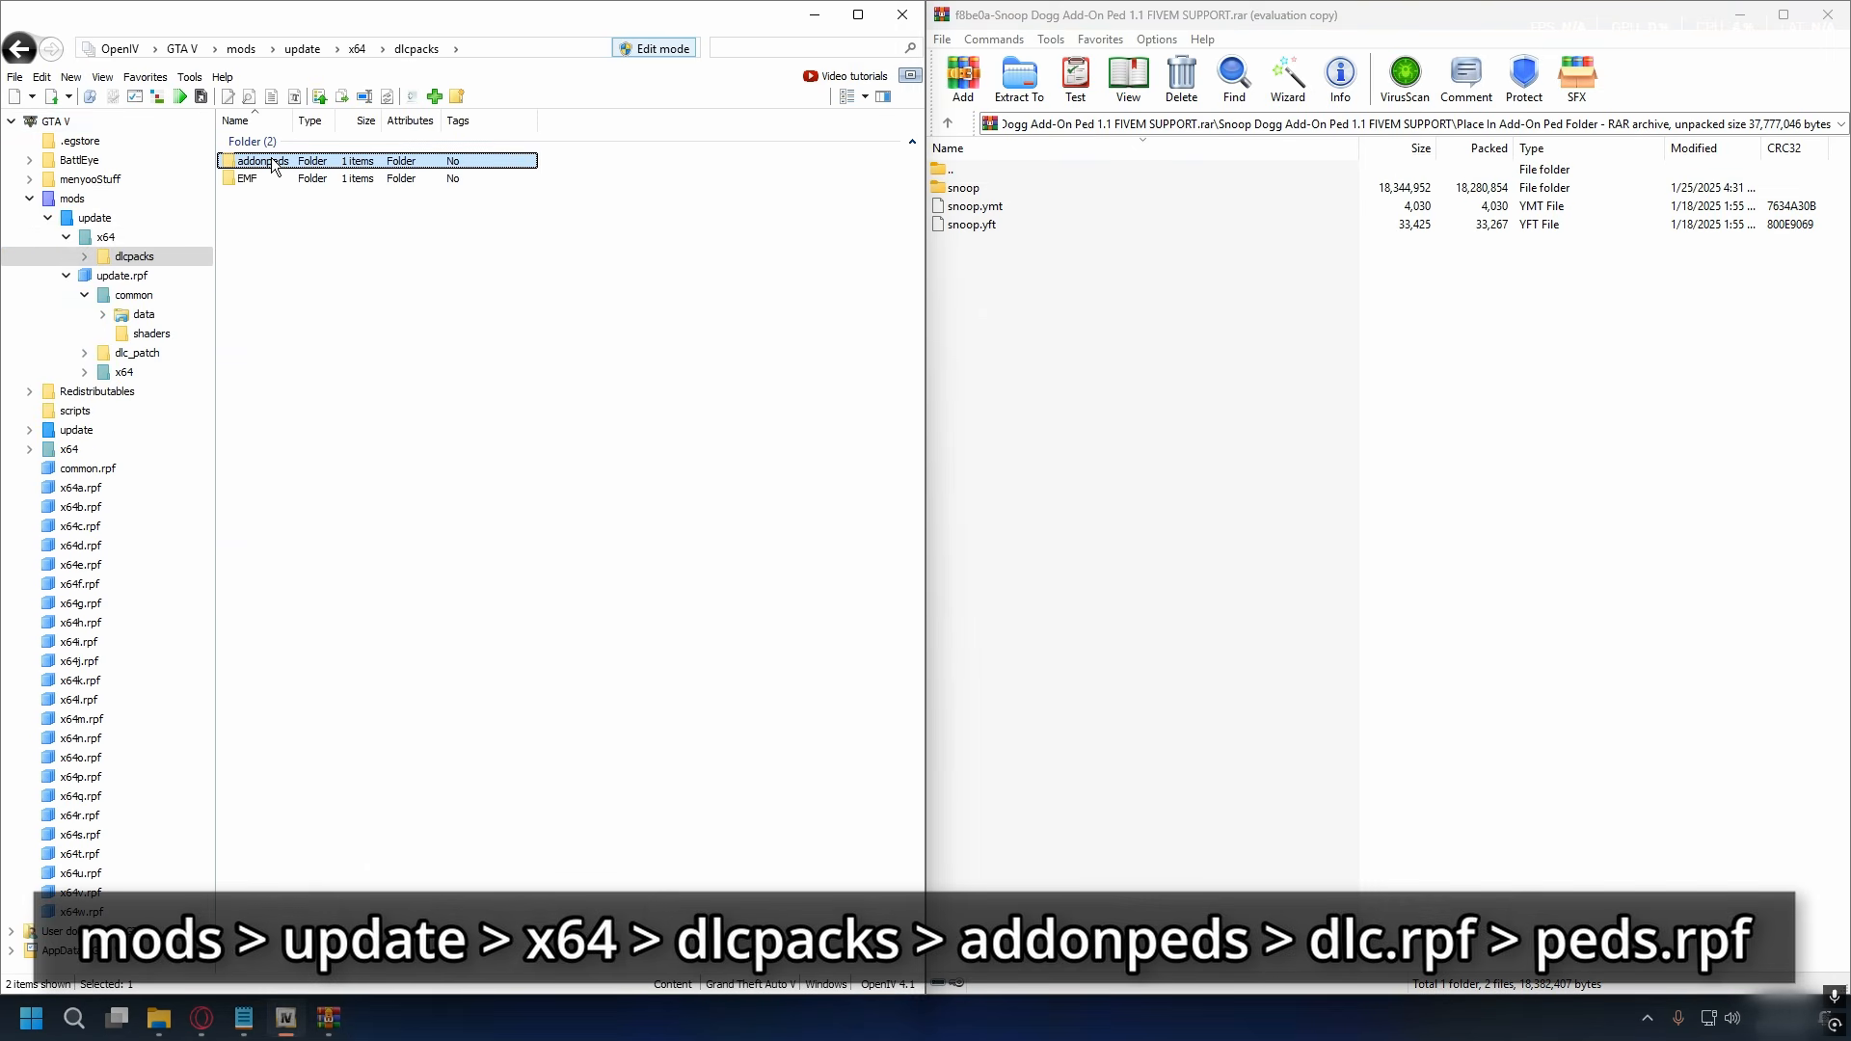
pyautogui.doubleClick(318, 164)
pyautogui.click(256, 166)
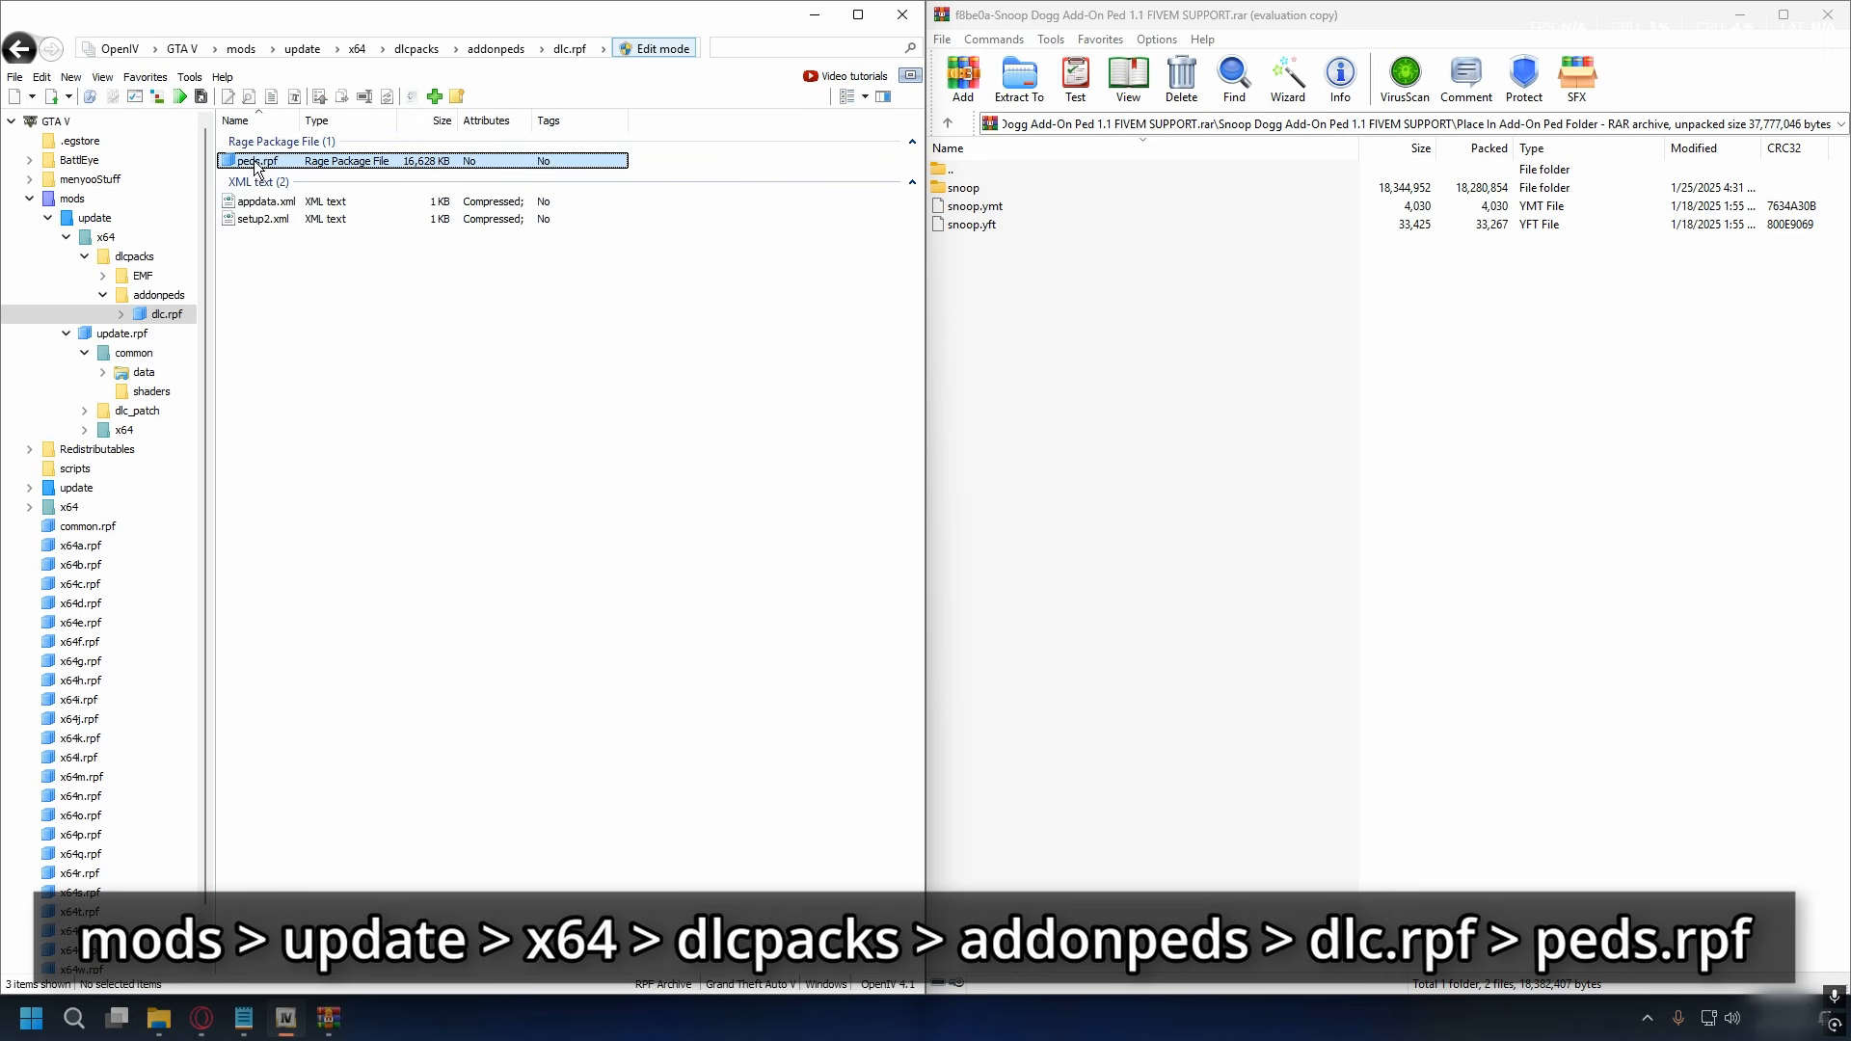
pyautogui.doubleClick(279, 162)
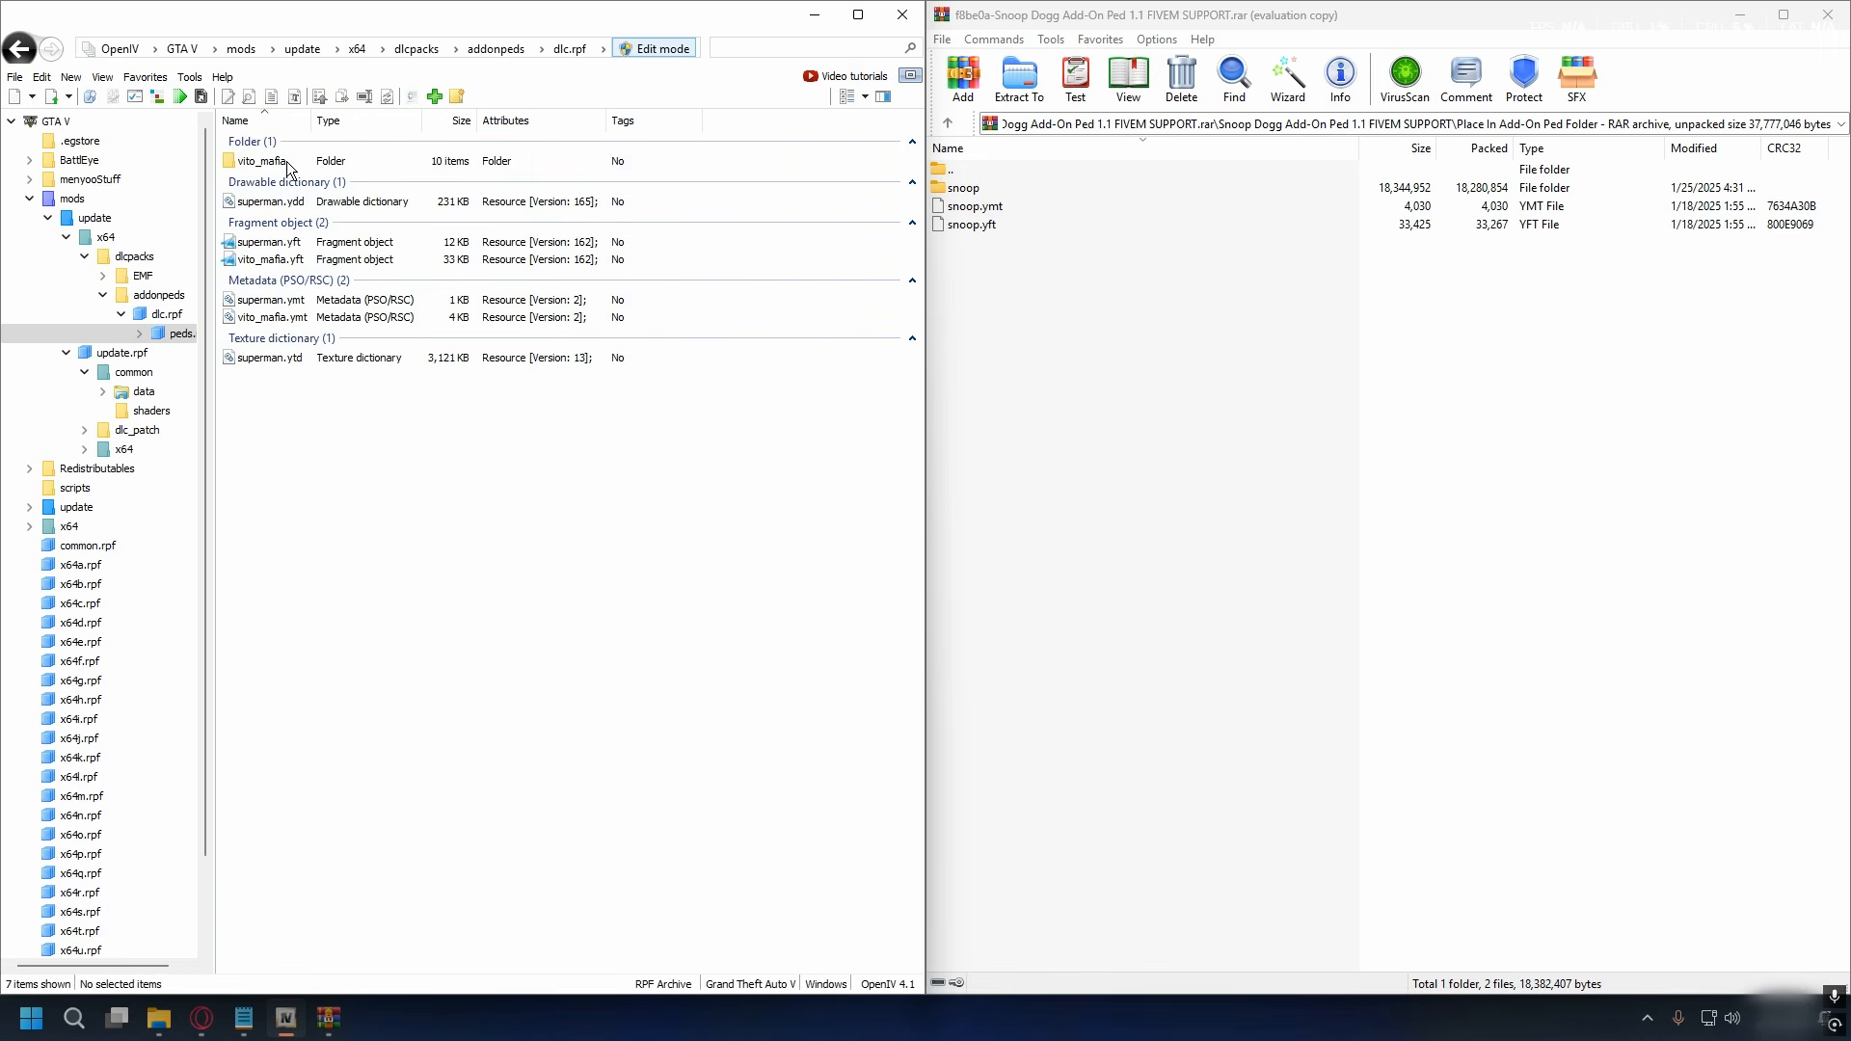
pyautogui.moveTo(1087, 392); pyautogui.dragTo(459, 435)
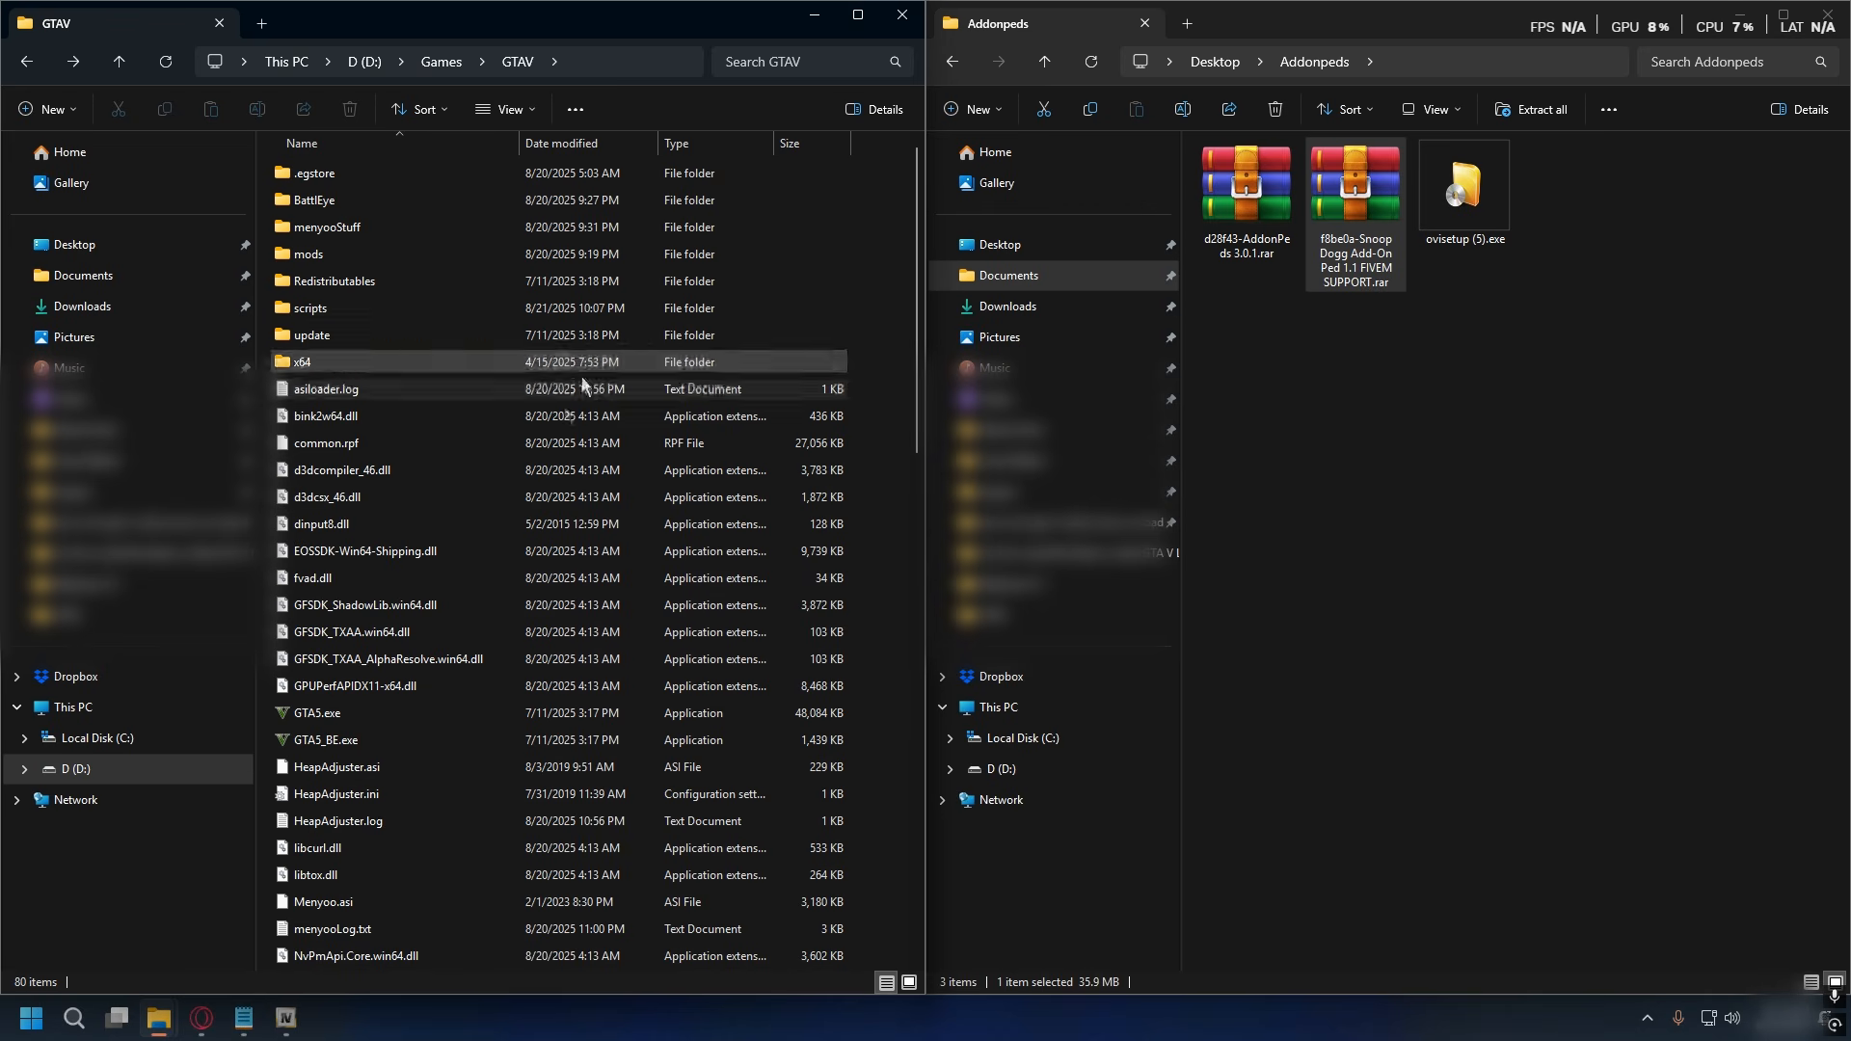
# - Run AddonPeds Editor.exe from the GTAV folder as administrator
pyautogui.scroll(-15, 433, 578)
pyautogui.click(353, 933)
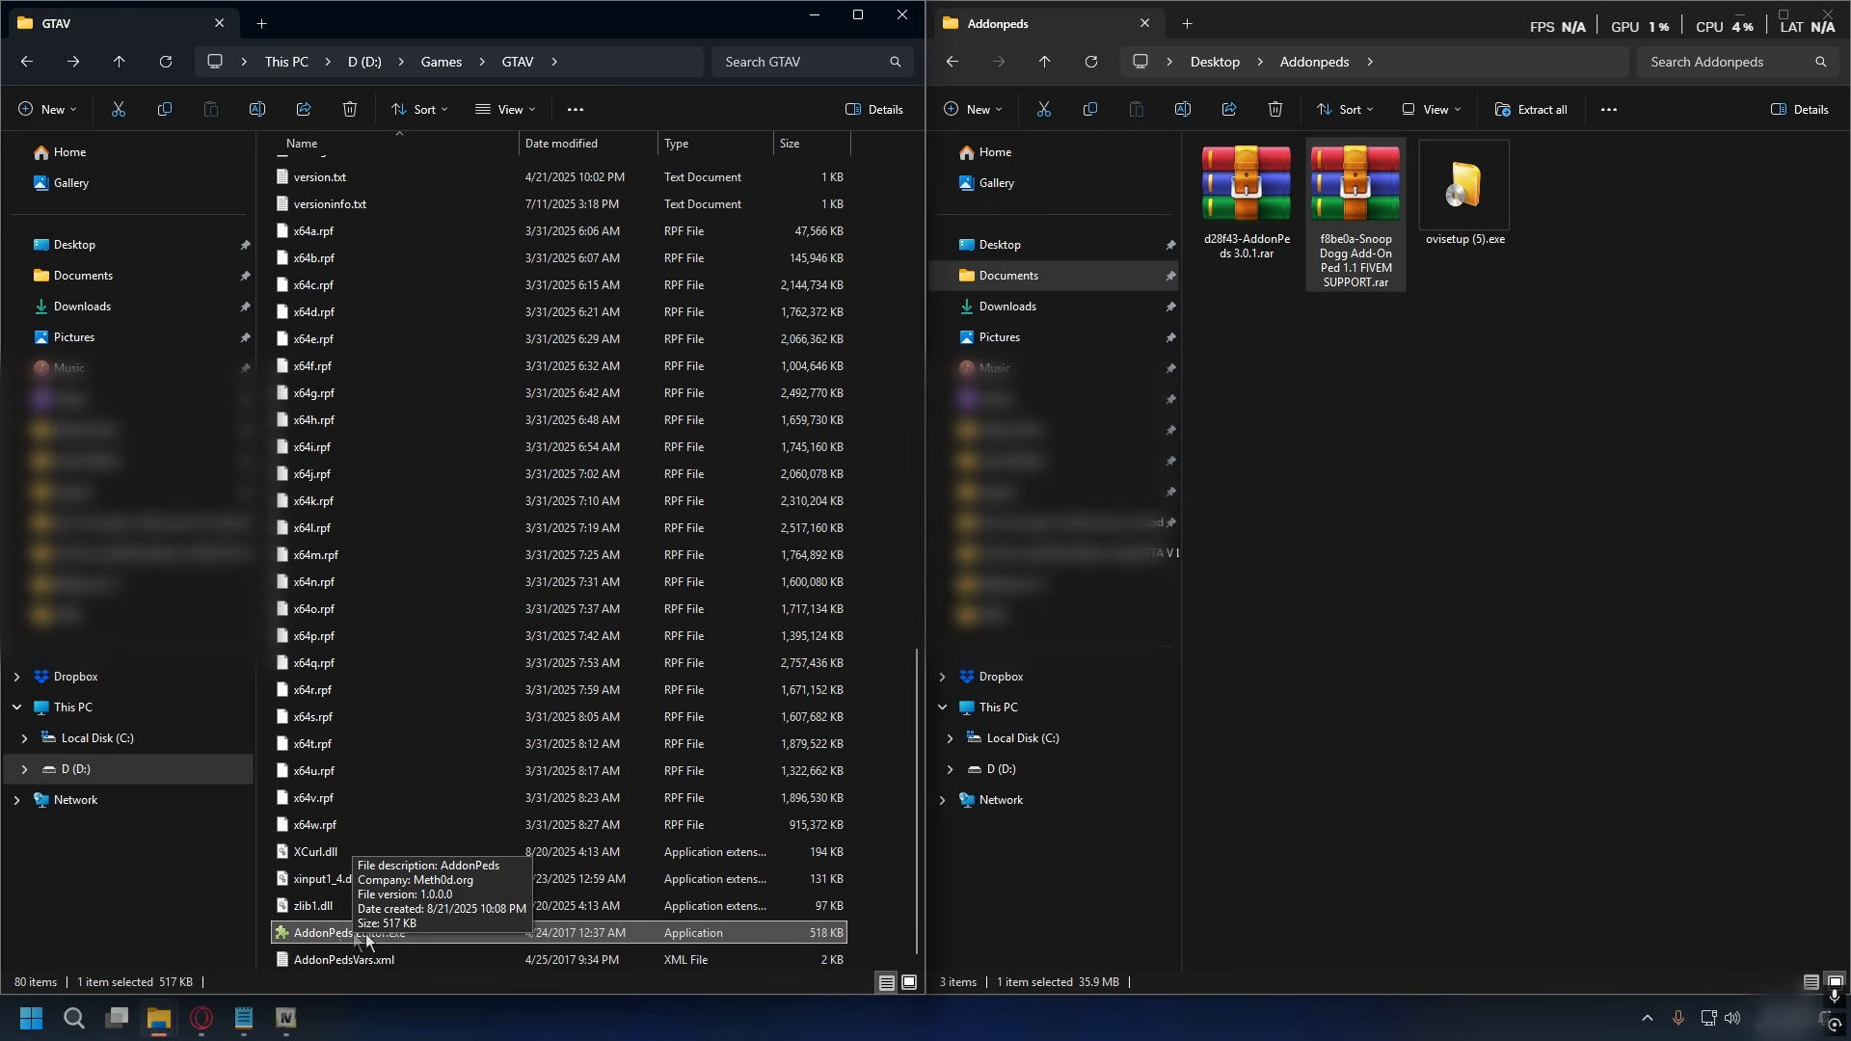
pyautogui.rightClick(361, 934)
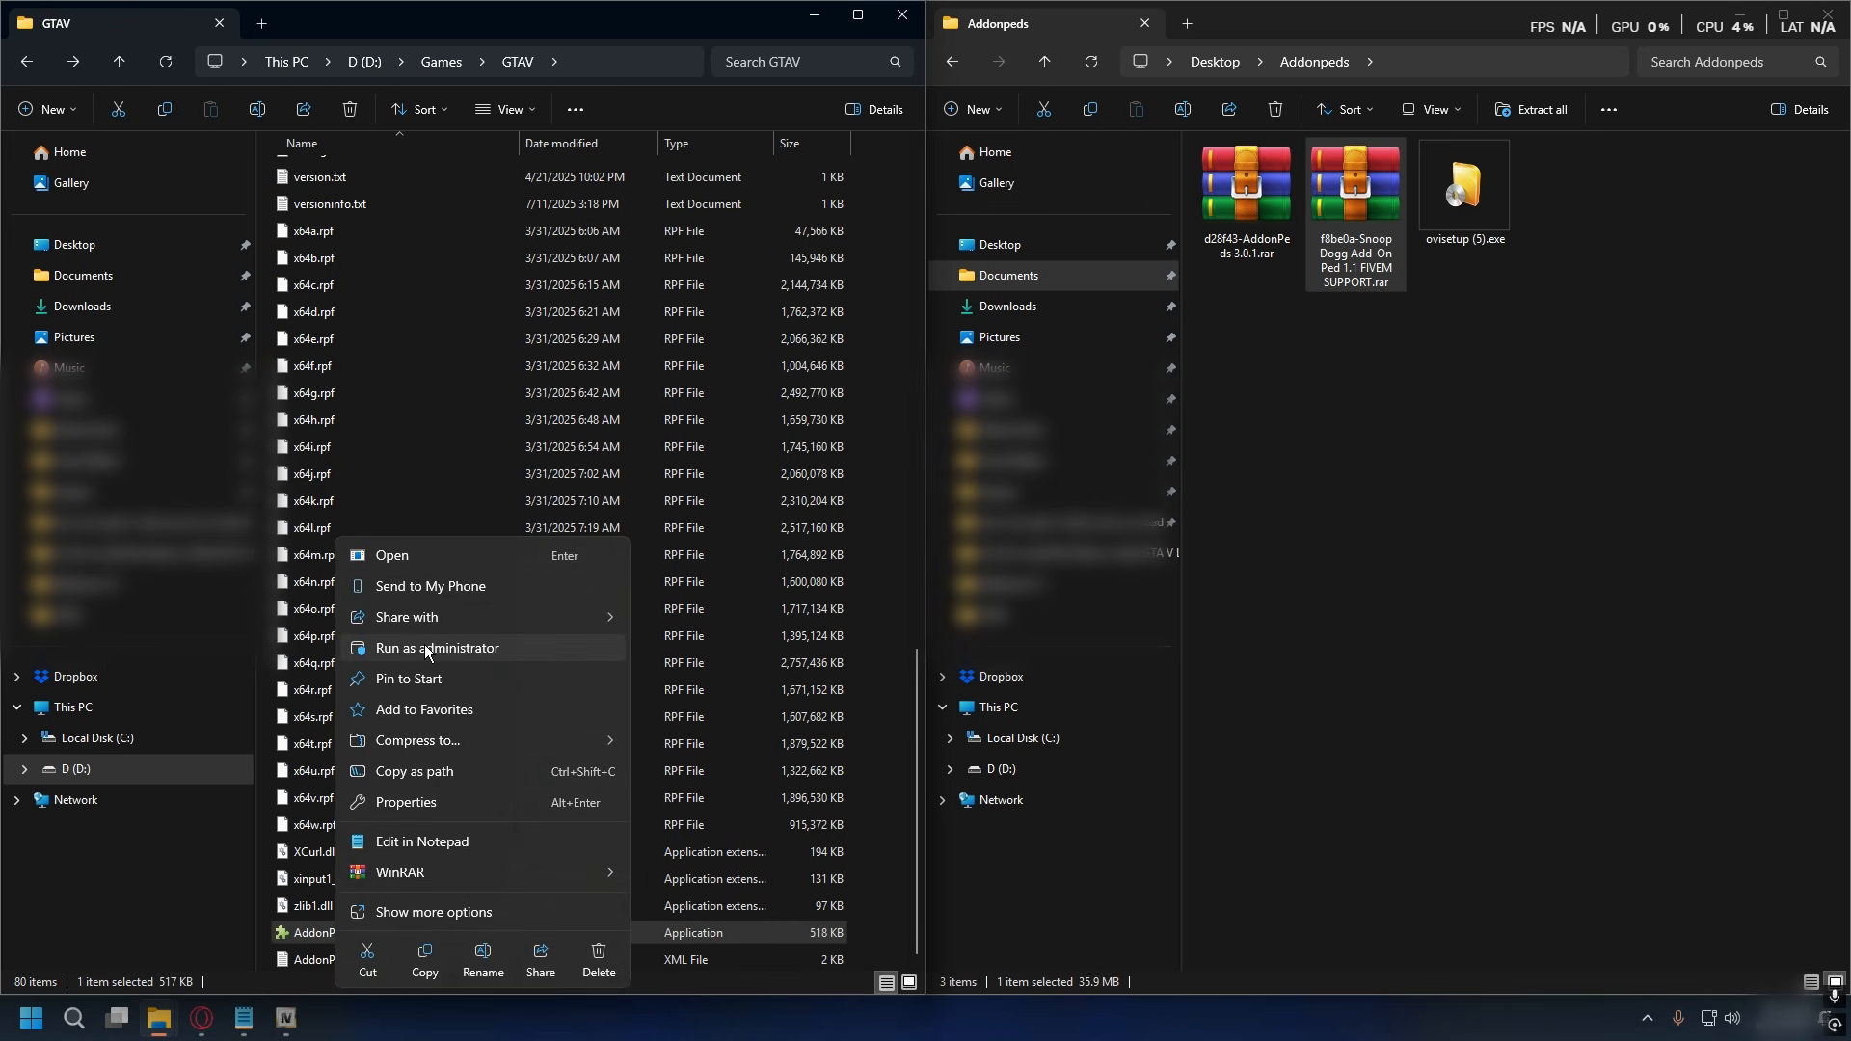
pyautogui.click(461, 650)
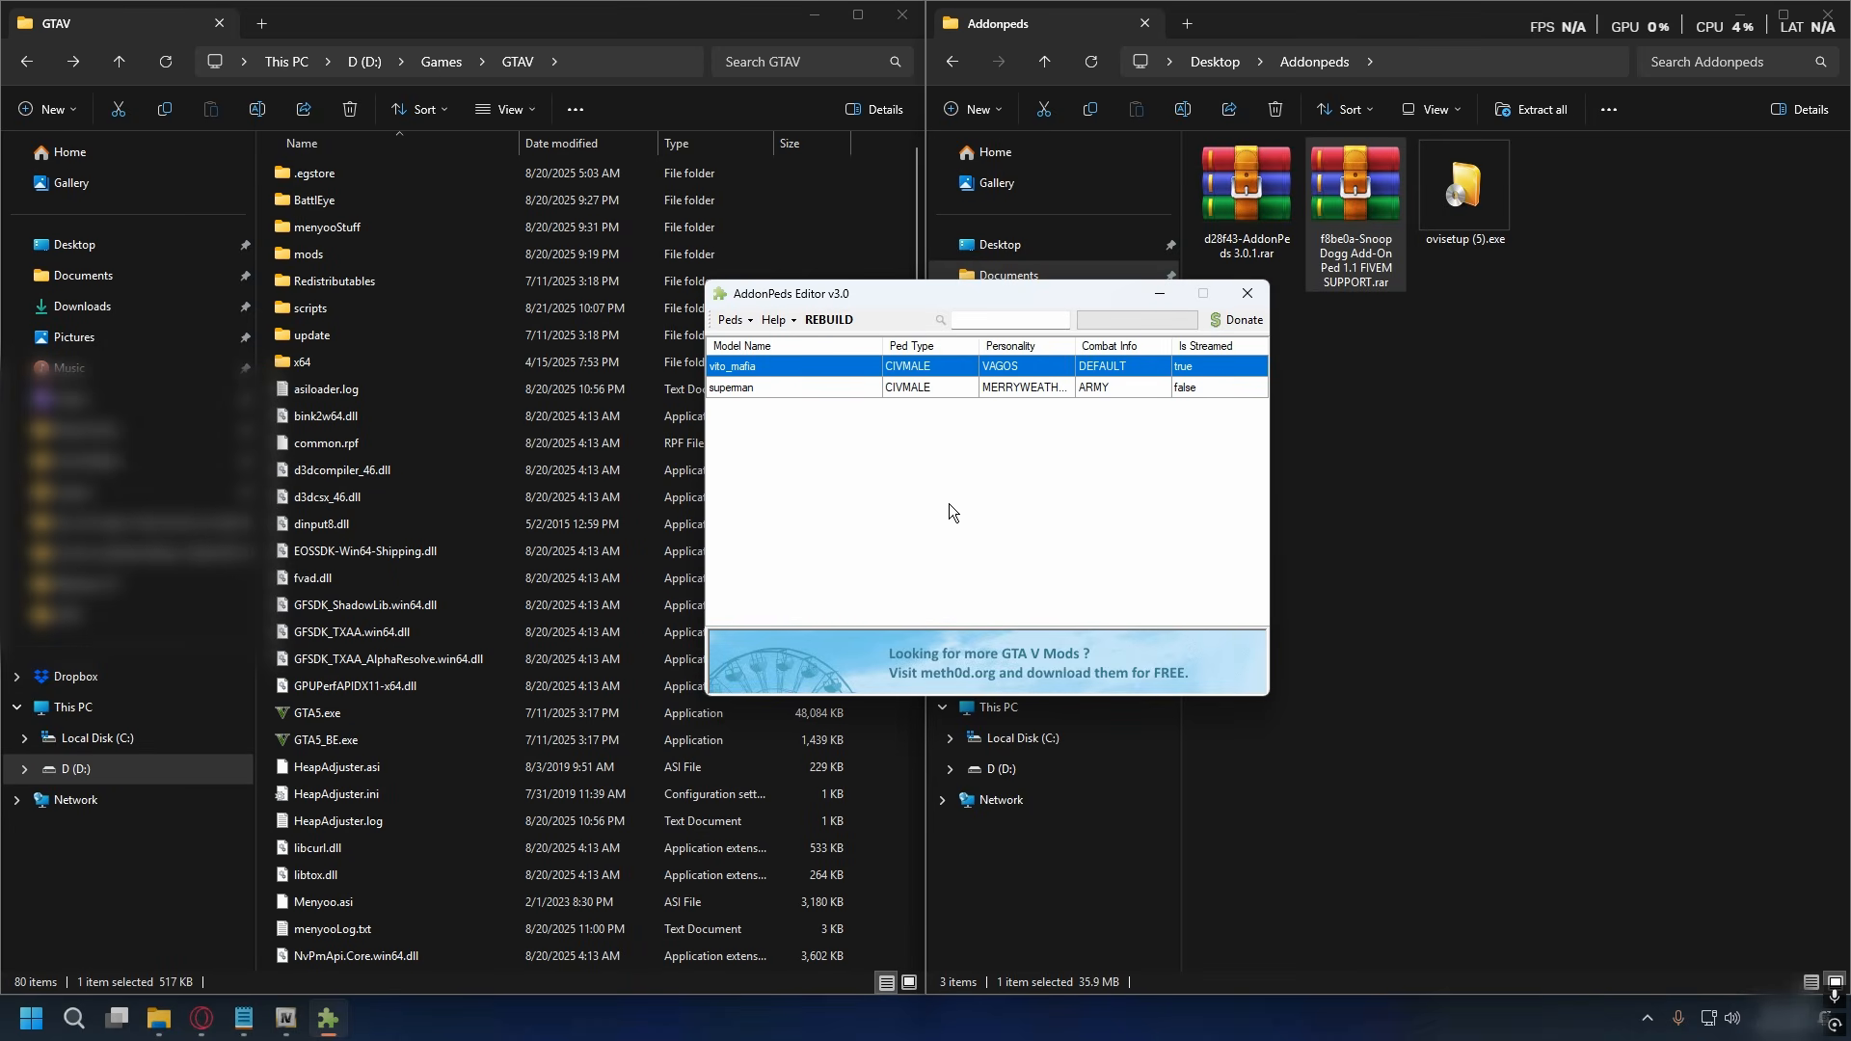
# - Add a new ped with model name snoop, ped type Male and Is Streamed true, and rebuild the ped list
pyautogui.click(733, 321)
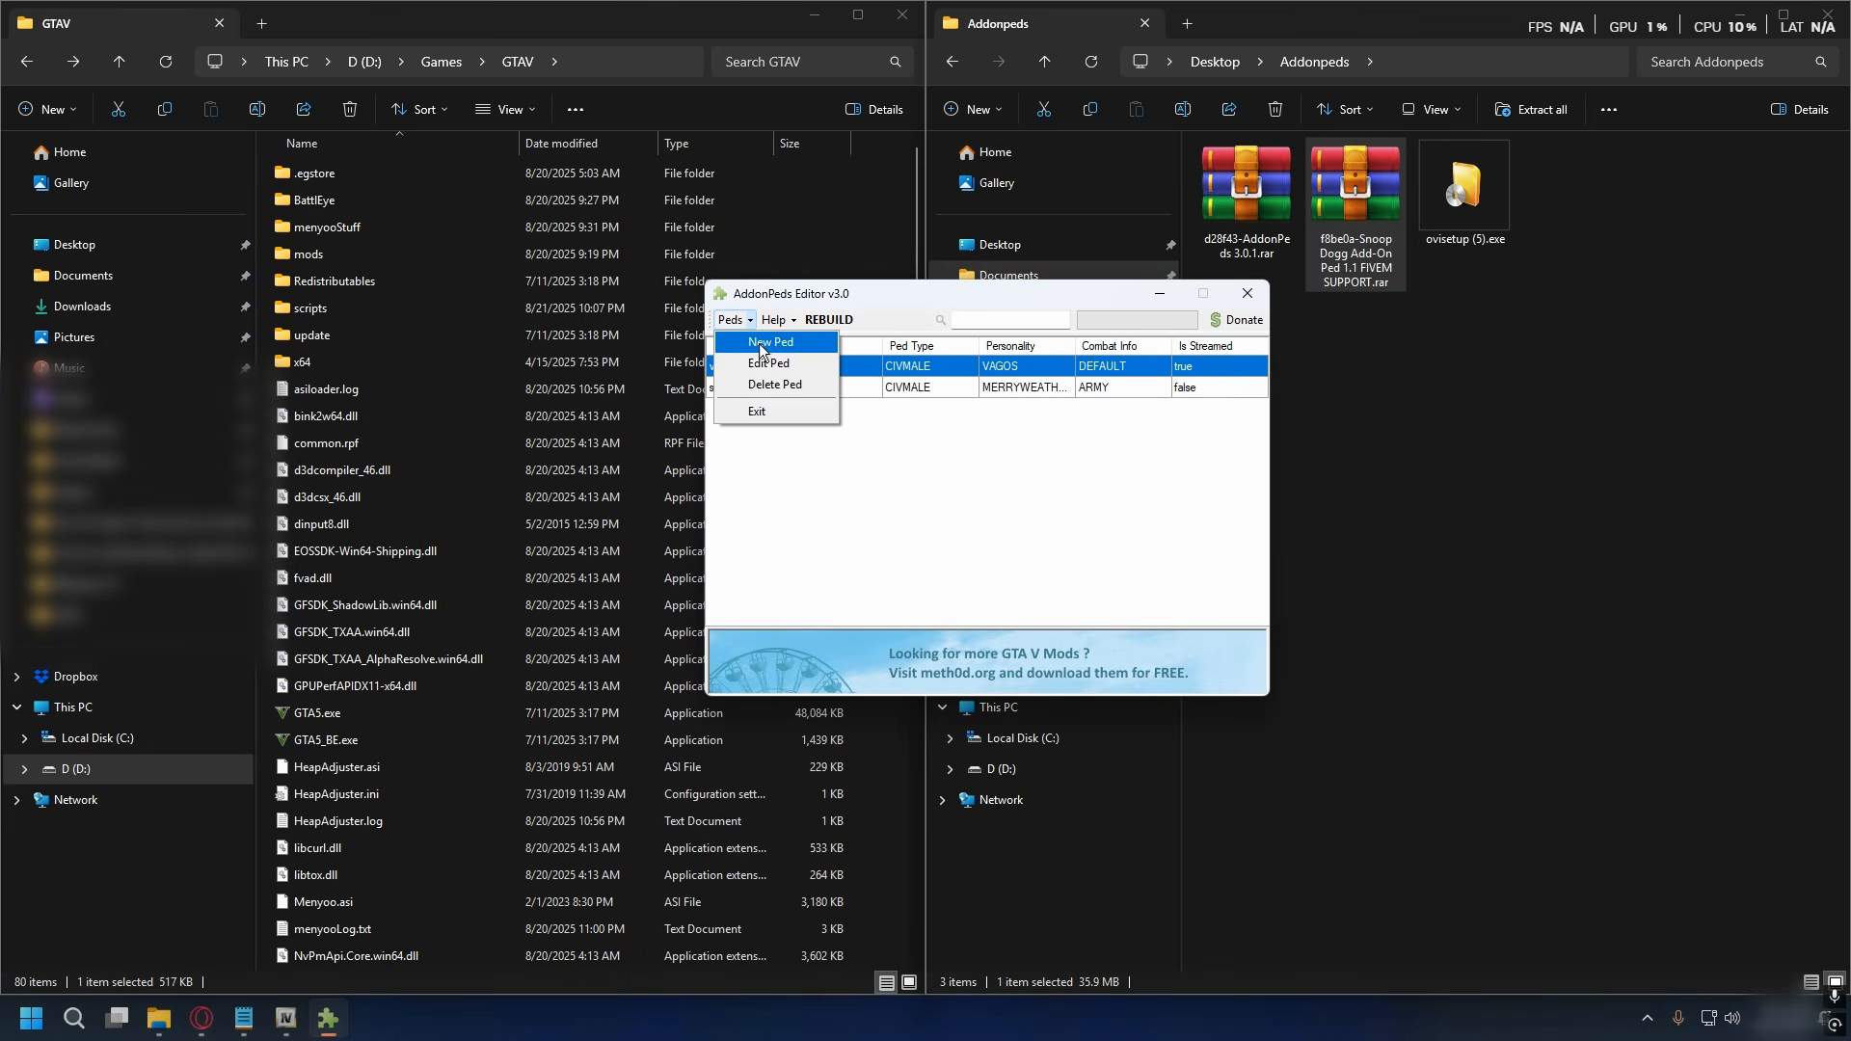
pyautogui.click(777, 342)
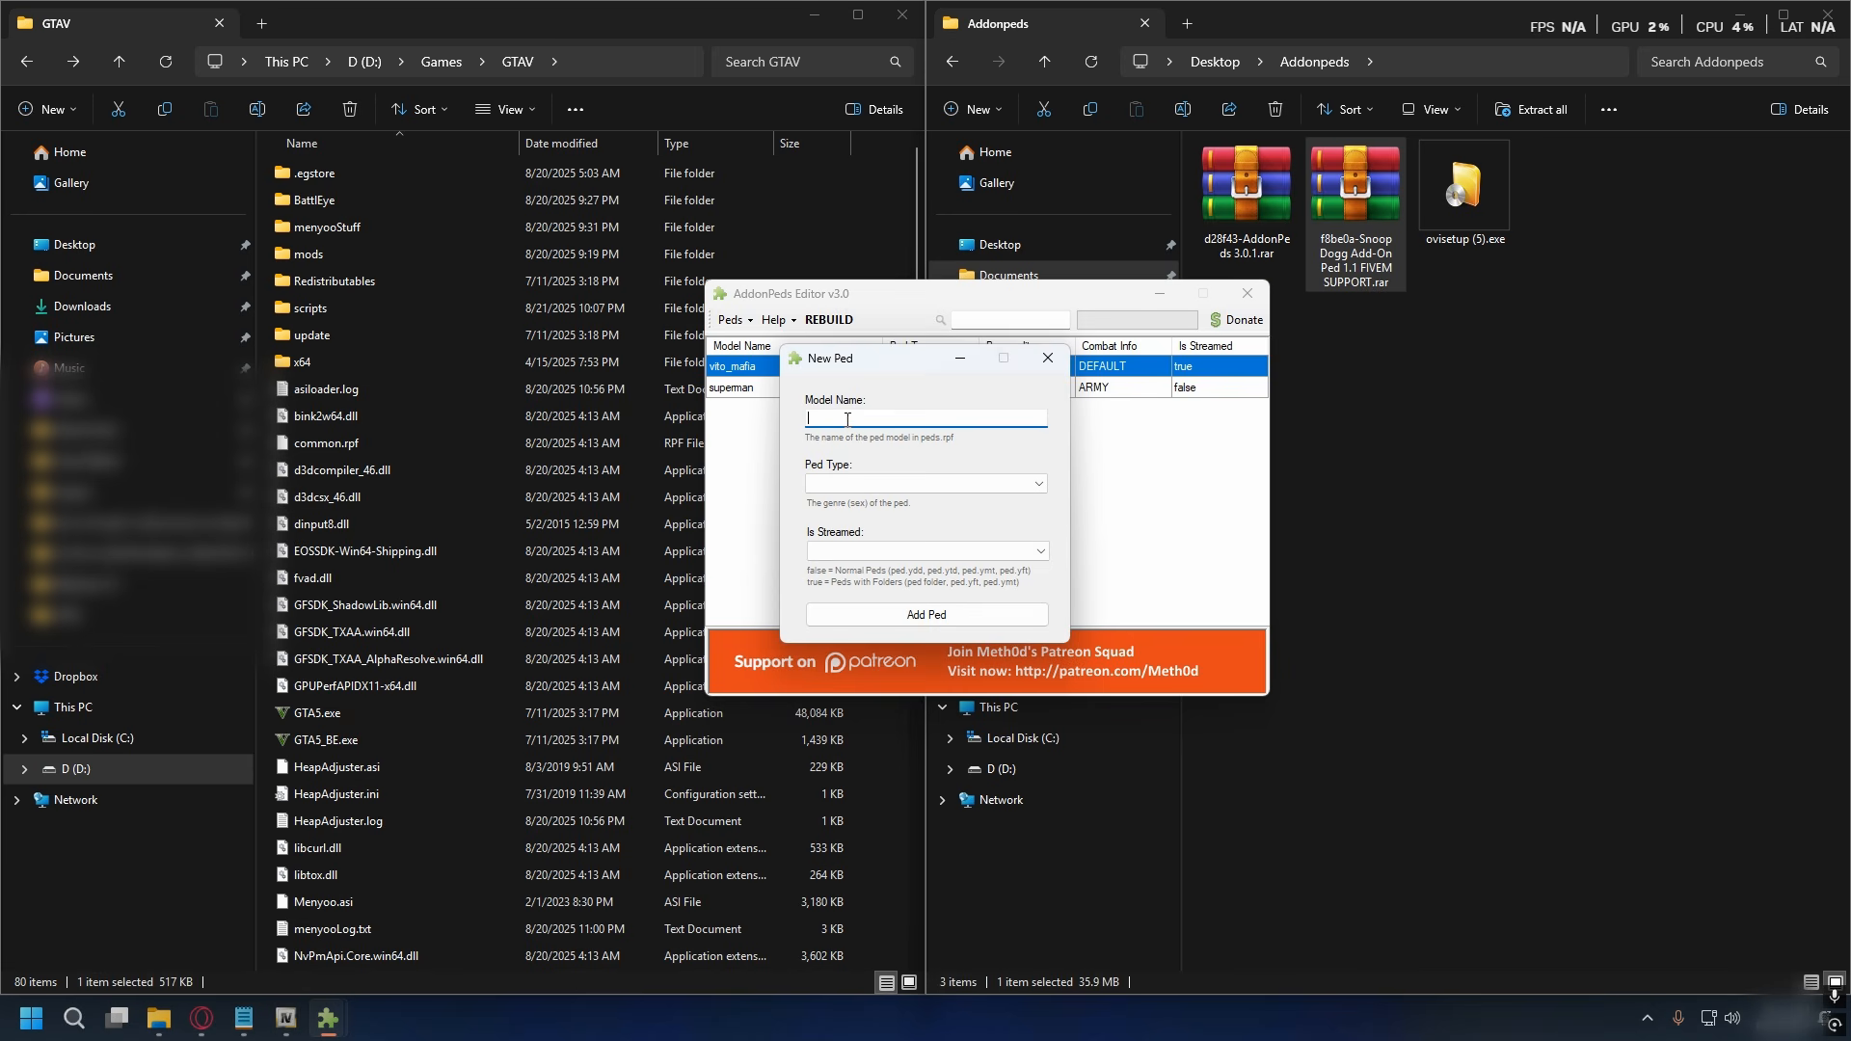
pyautogui.write('snoop')
pyautogui.click(925, 483)
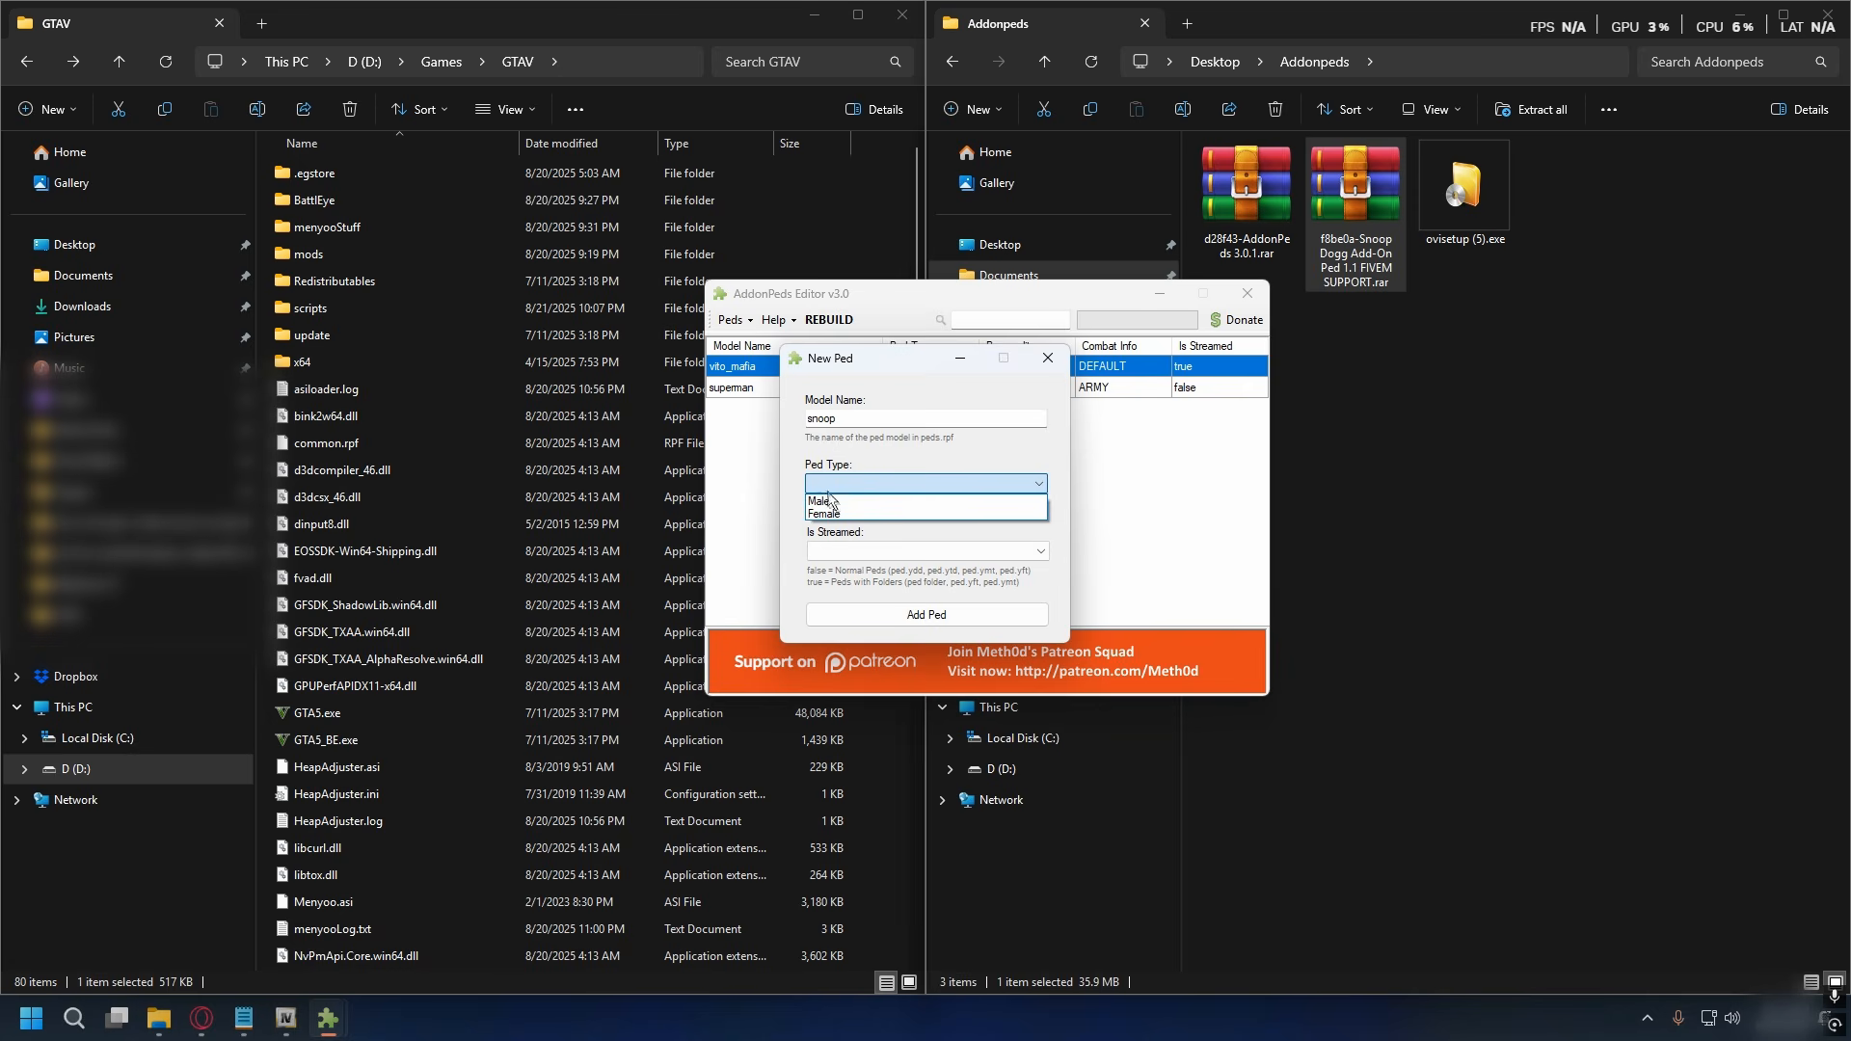
pyautogui.click(887, 502)
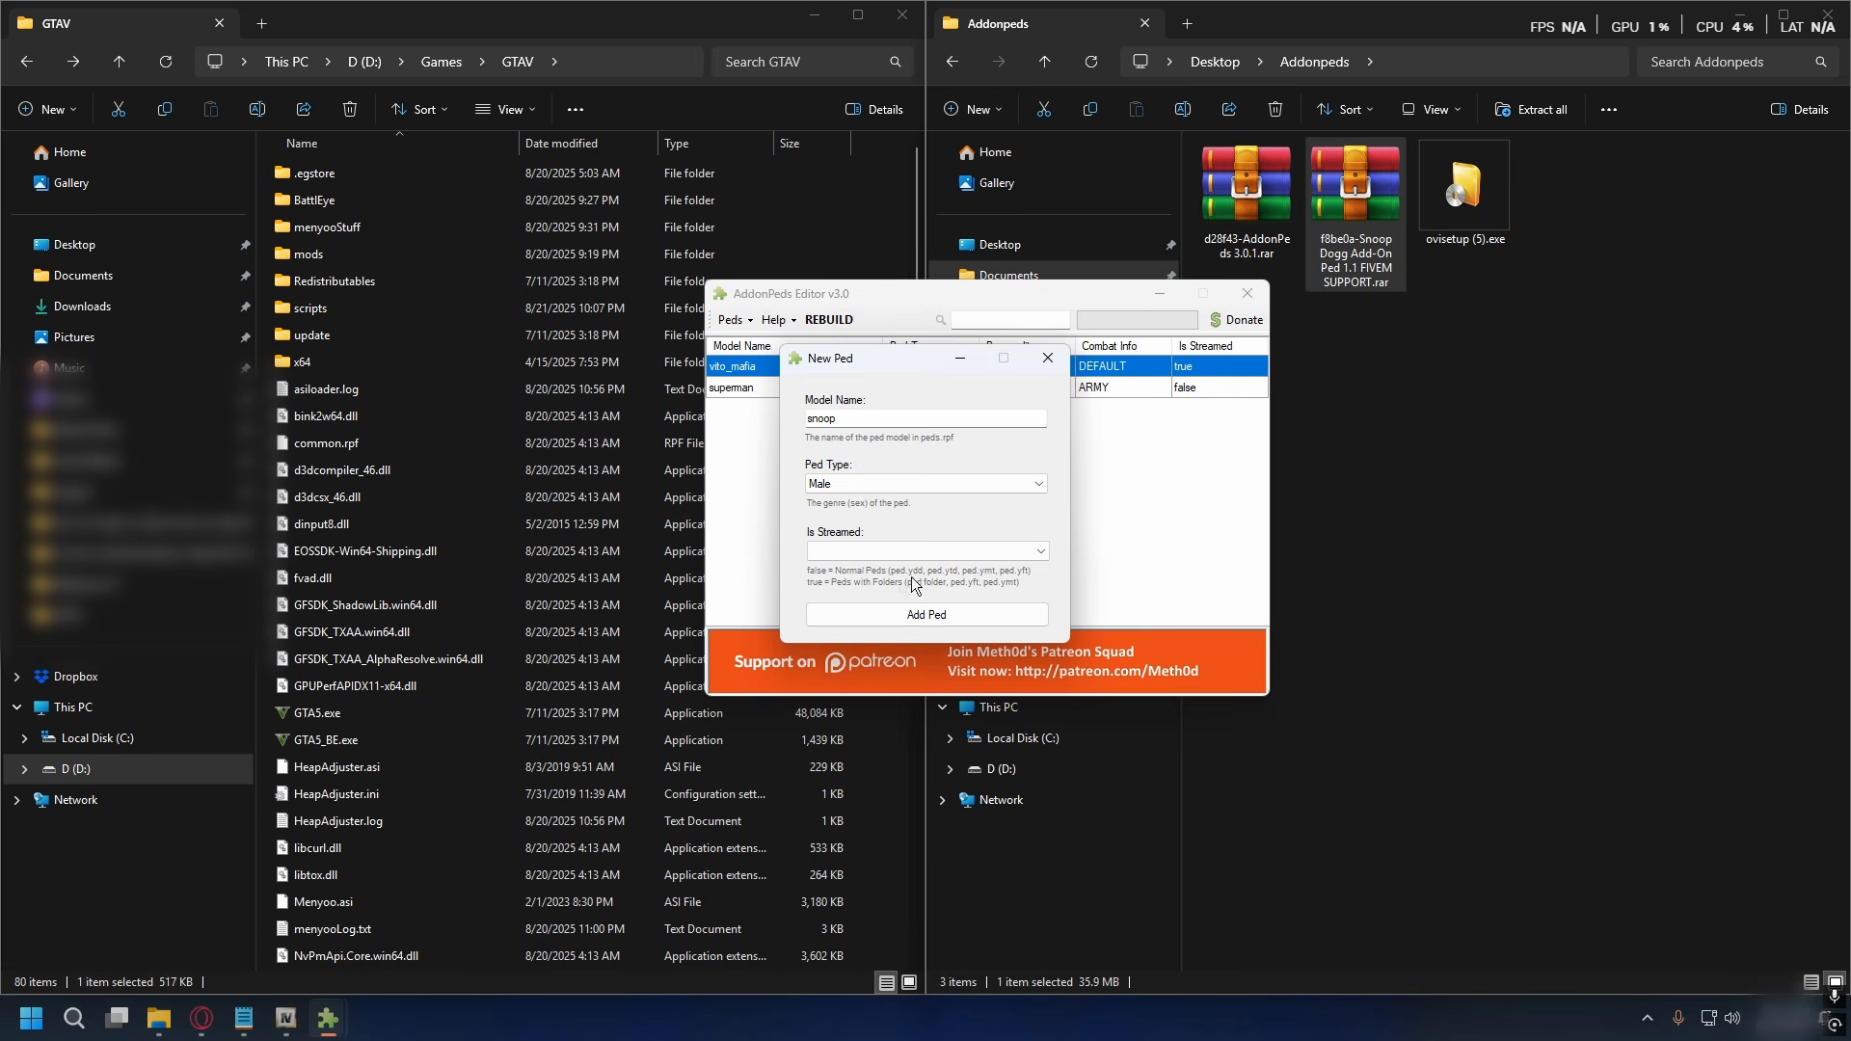
pyautogui.click(875, 557)
pyautogui.click(827, 581)
pyautogui.click(897, 616)
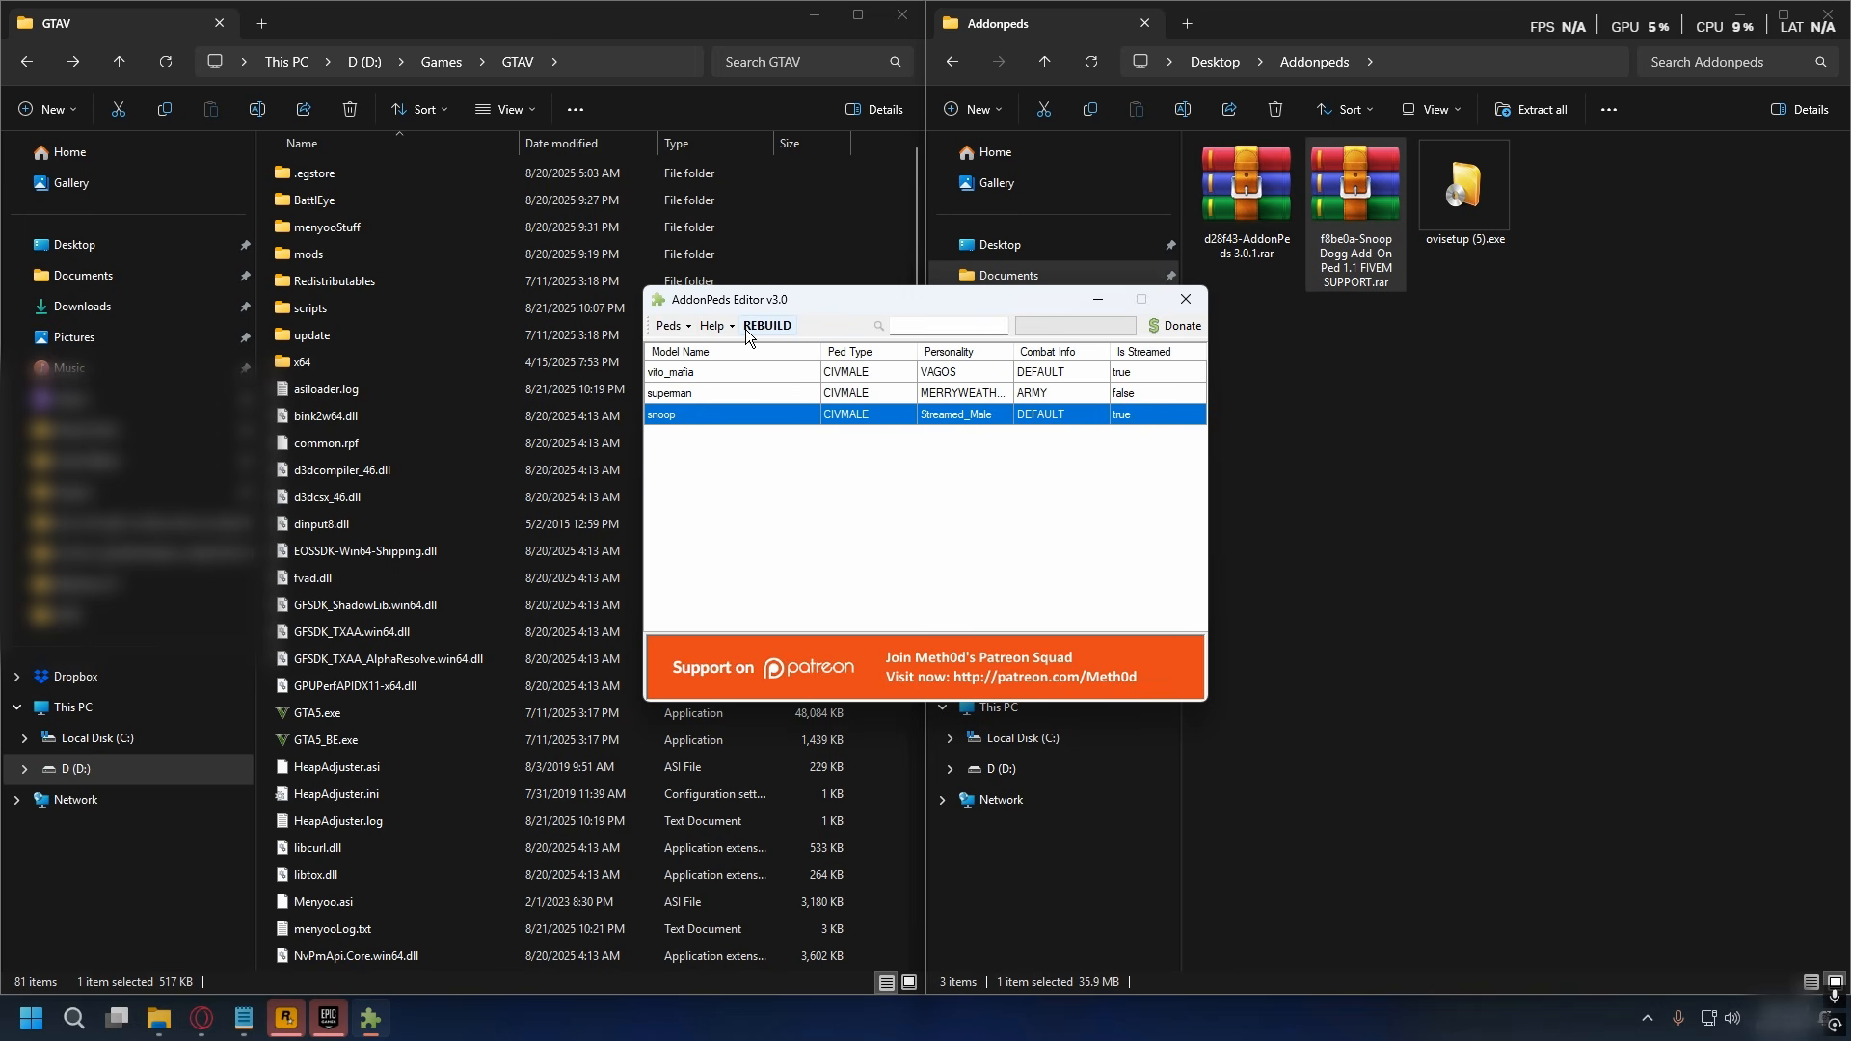
pyautogui.click(776, 328)
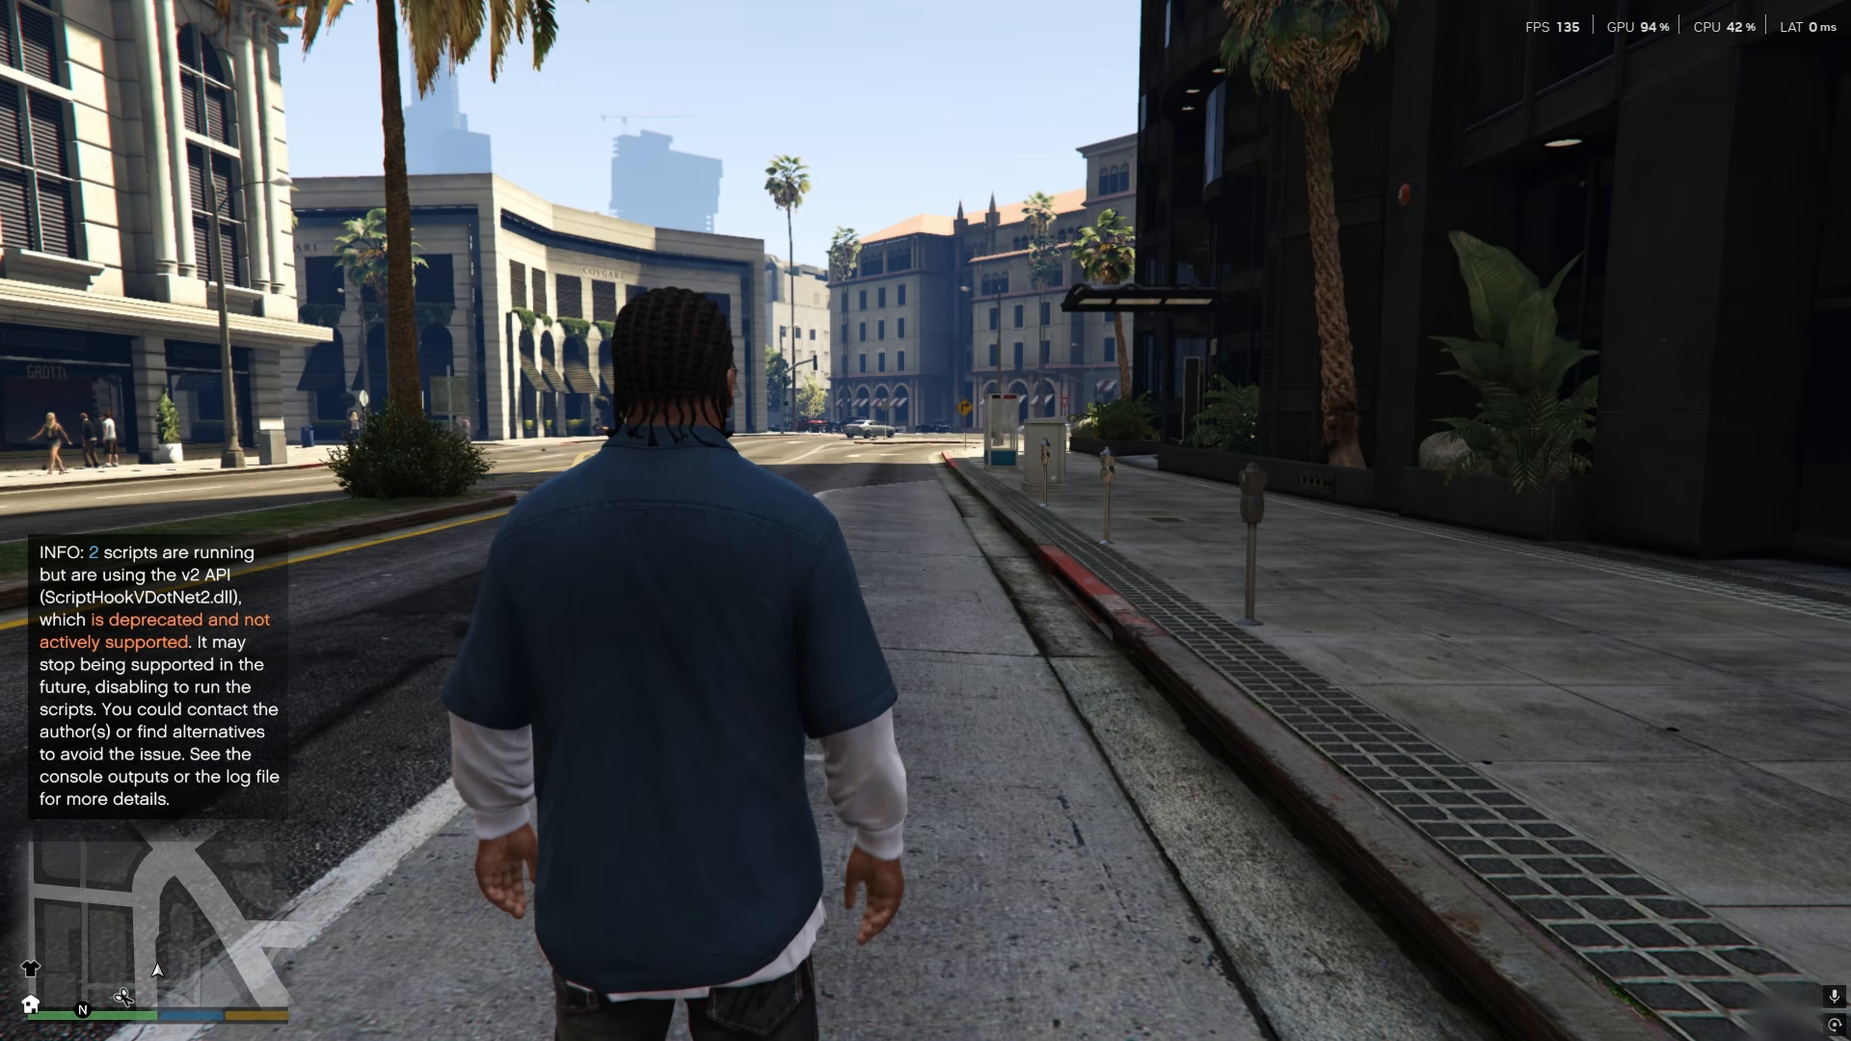
# - Switch to GTA V, open the Ped Selector's Addon Peds list and highlight the snoop model
pyautogui.press('l')
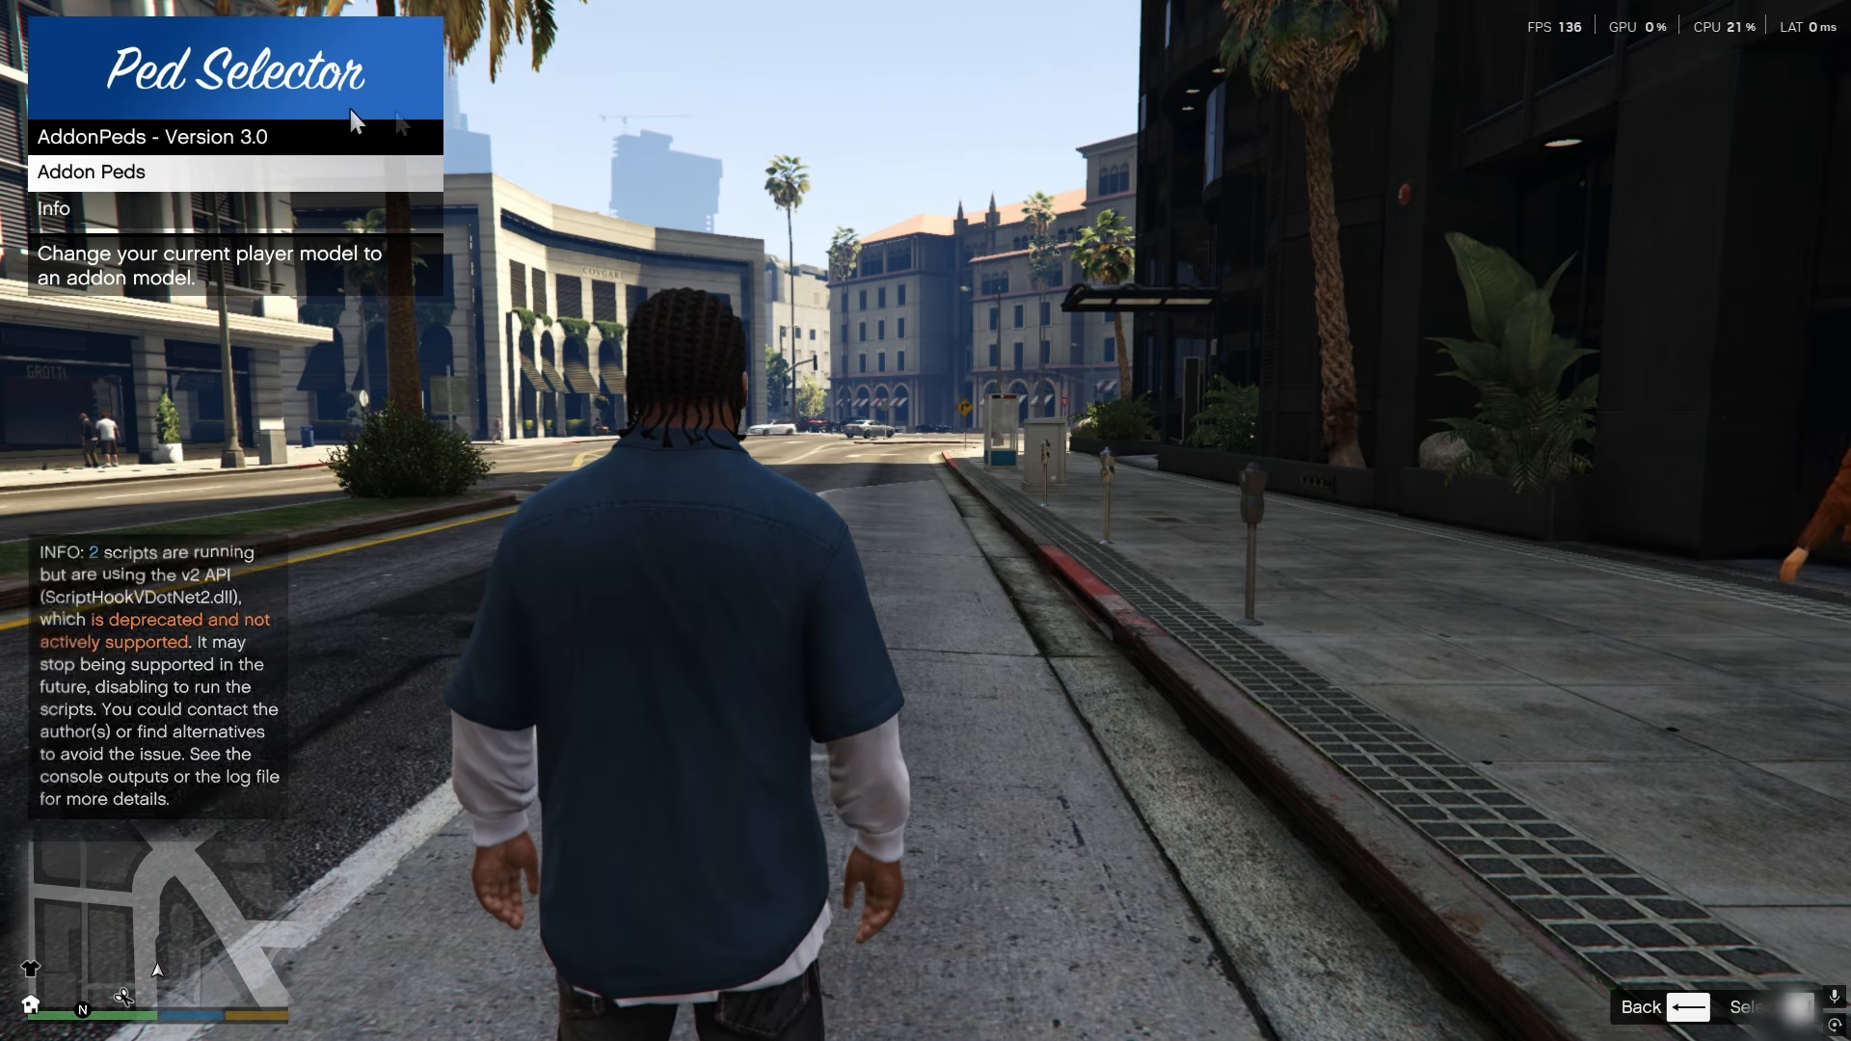
pyautogui.press('Return')
pyautogui.press('Up')
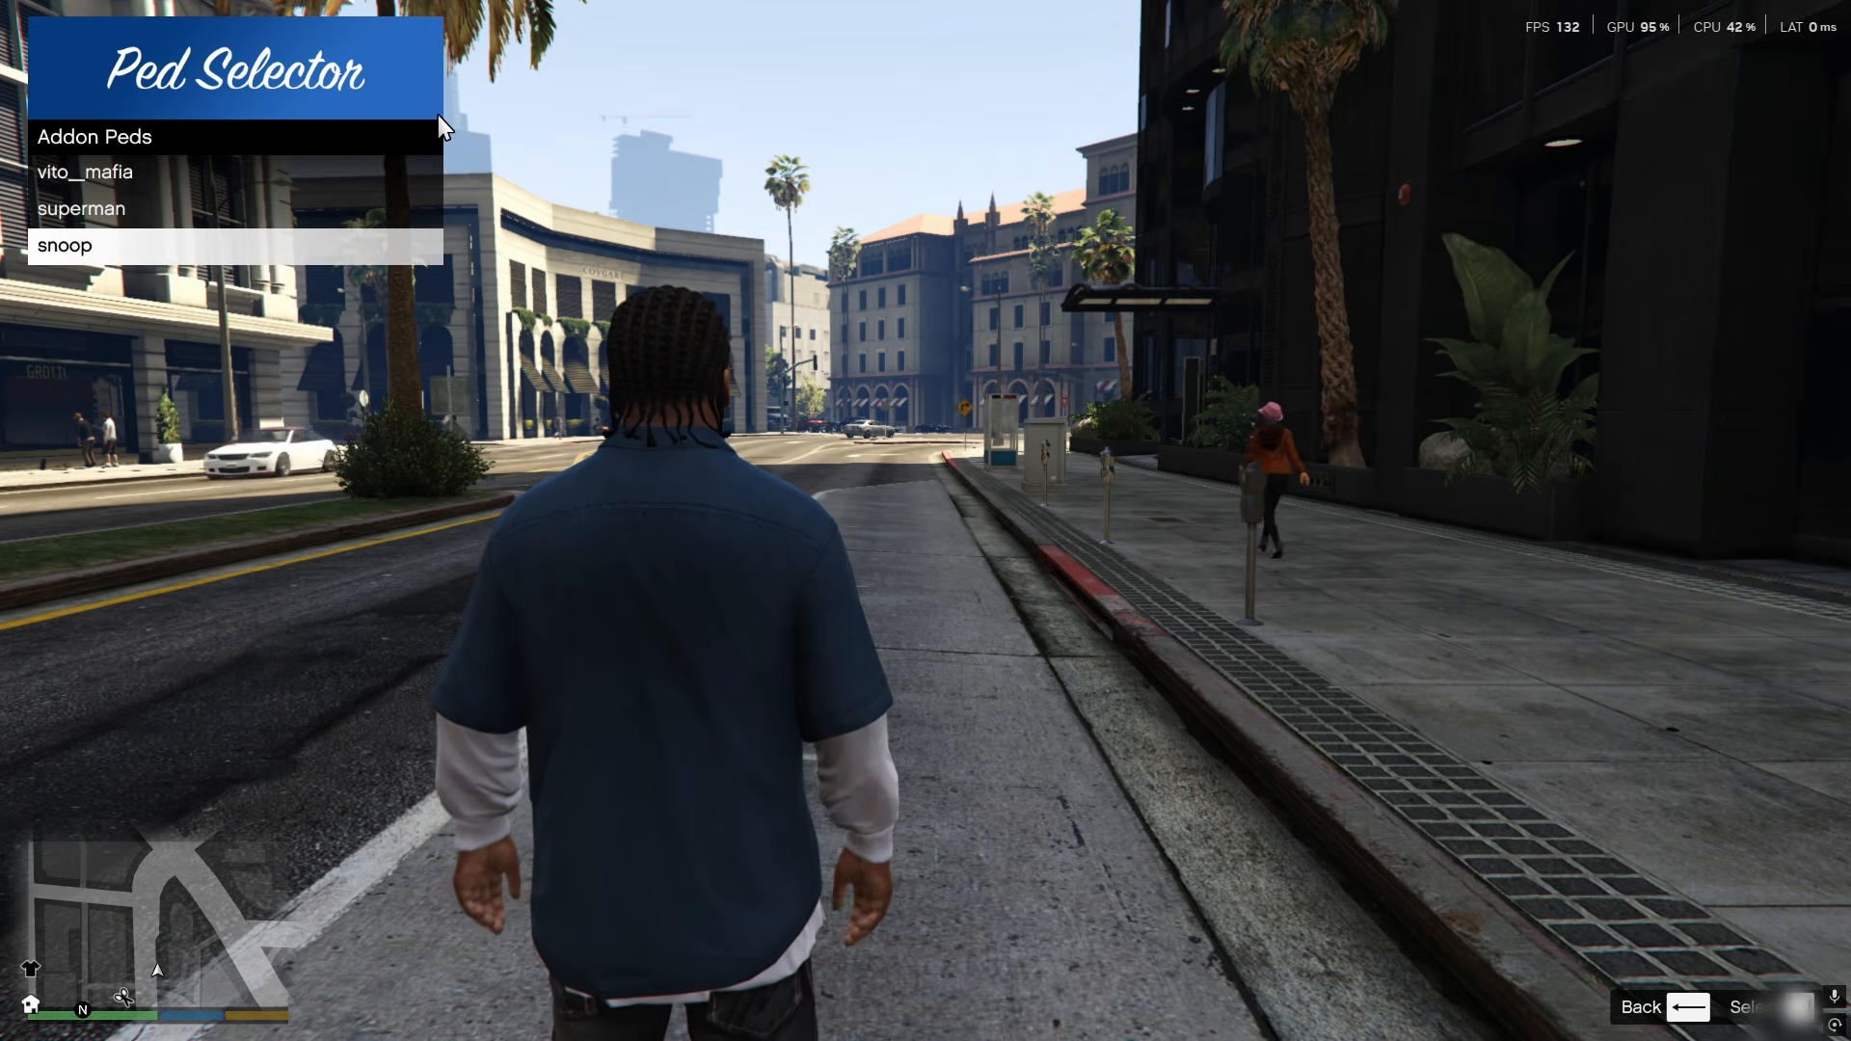